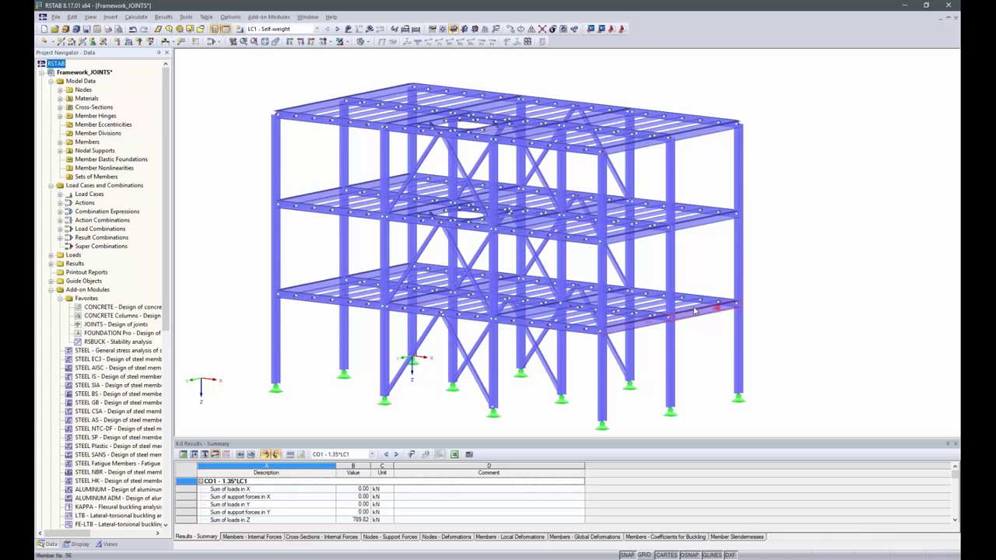
# Examine the three-storey steel frame from several angles and review the available load cases and combinations.
pyautogui.click(542, 349)
pyautogui.keyDown('ctrl'); pyautogui.moveTo(542, 349); pyautogui.dragTo(614, 339, button='middle'); pyautogui.keyUp('ctrl')
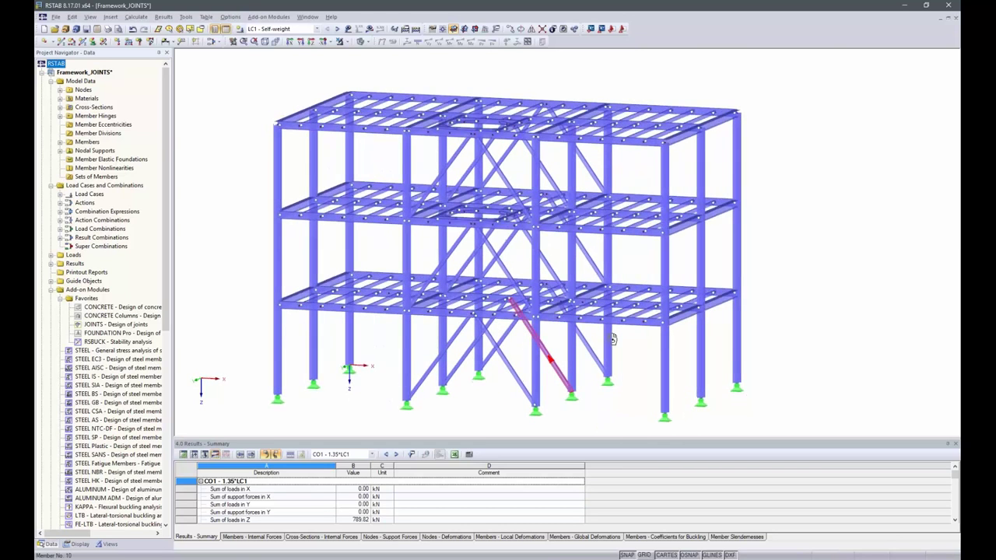
pyautogui.keyDown('ctrl'); pyautogui.moveTo(509, 300); pyautogui.dragTo(480, 297, button='middle'); pyautogui.keyUp('ctrl')
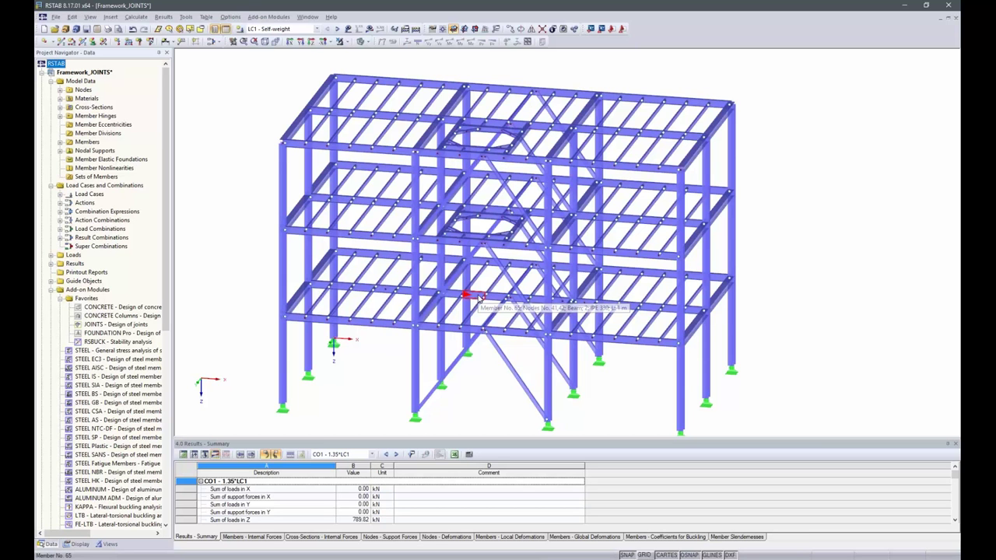
pyautogui.keyDown('ctrl'); pyautogui.moveTo(731, 226); pyautogui.dragTo(739, 203, button='middle'); pyautogui.keyUp('ctrl')
pyautogui.click(317, 31)
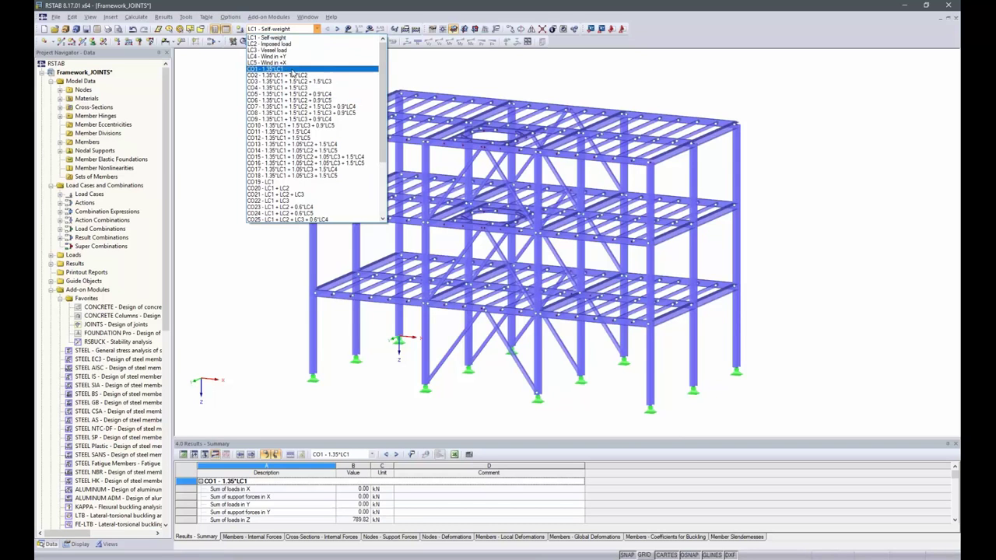
pyautogui.scroll(-4, 293, 124)
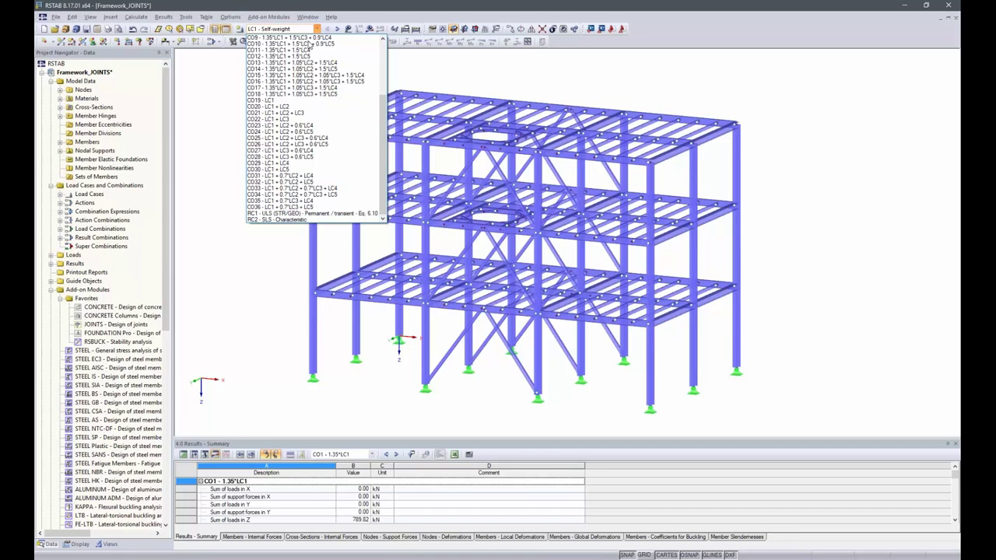
pyautogui.click(288, 25)
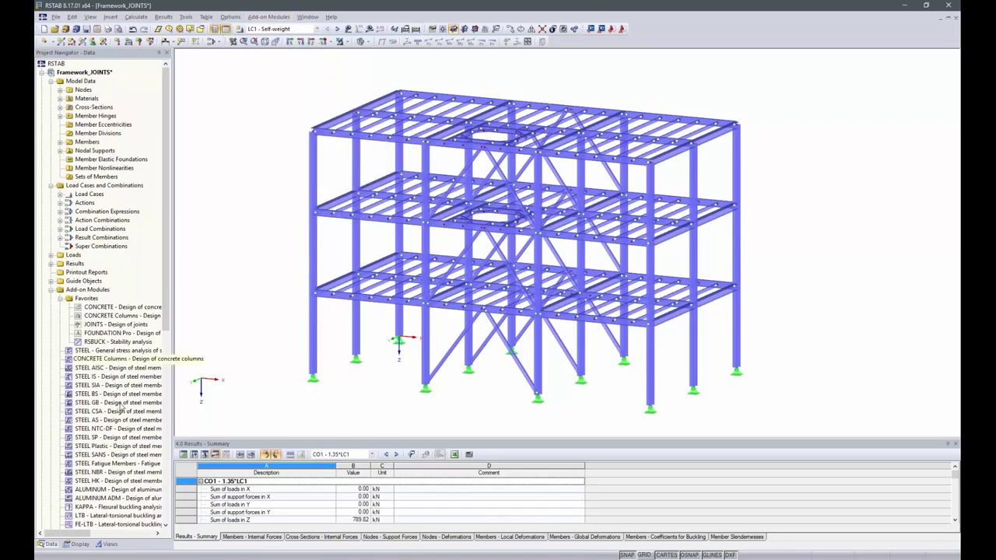
# Open the JOINTS add-on module for the design of joints.
pyautogui.click(274, 18)
pyautogui.moveTo(281, 47)
pyautogui.moveTo(280, 96)
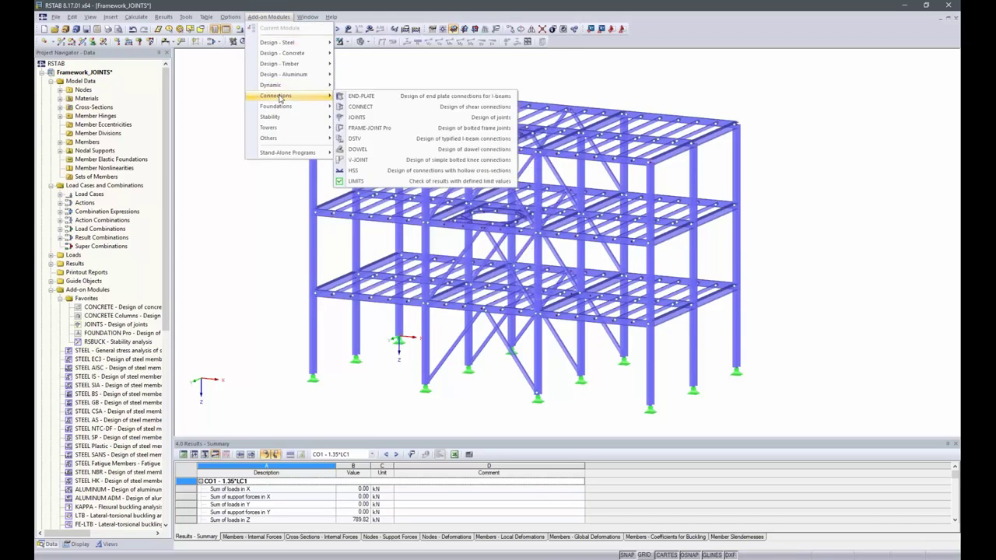
pyautogui.click(360, 118)
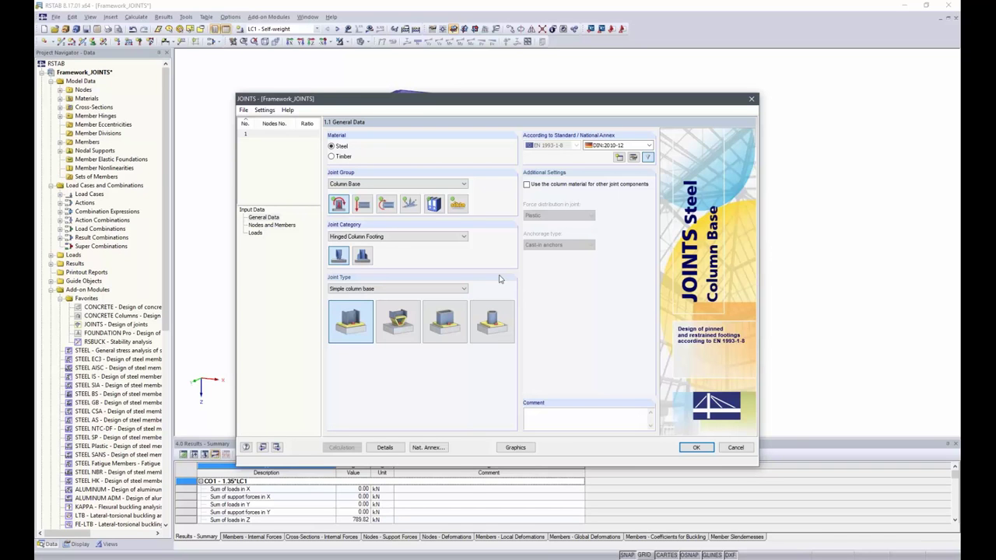
# Define the connection as a pinned beam-to-beam joint of the fin plate type.
pyautogui.click(357, 185)
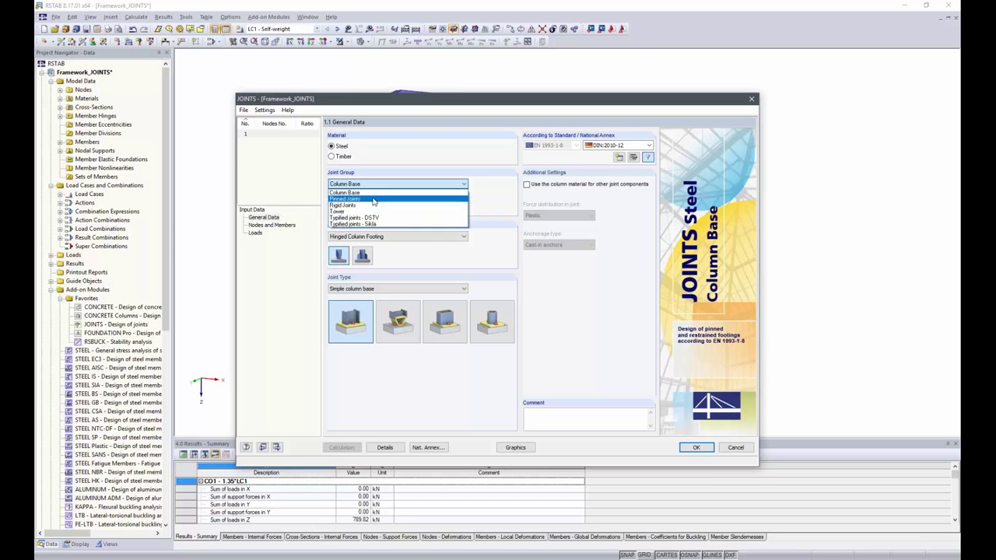
pyautogui.click(497, 193)
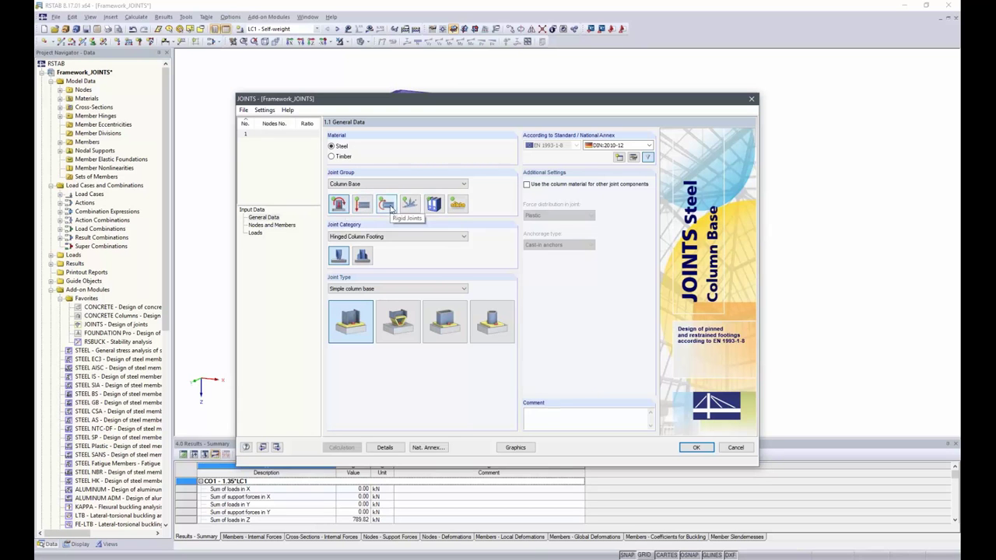
pyautogui.click(445, 187)
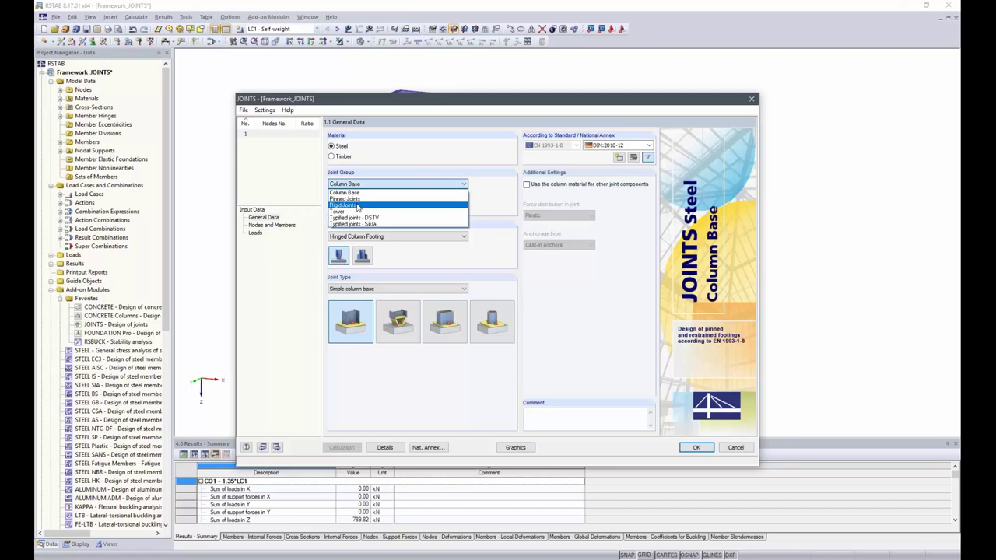
pyautogui.click(360, 199)
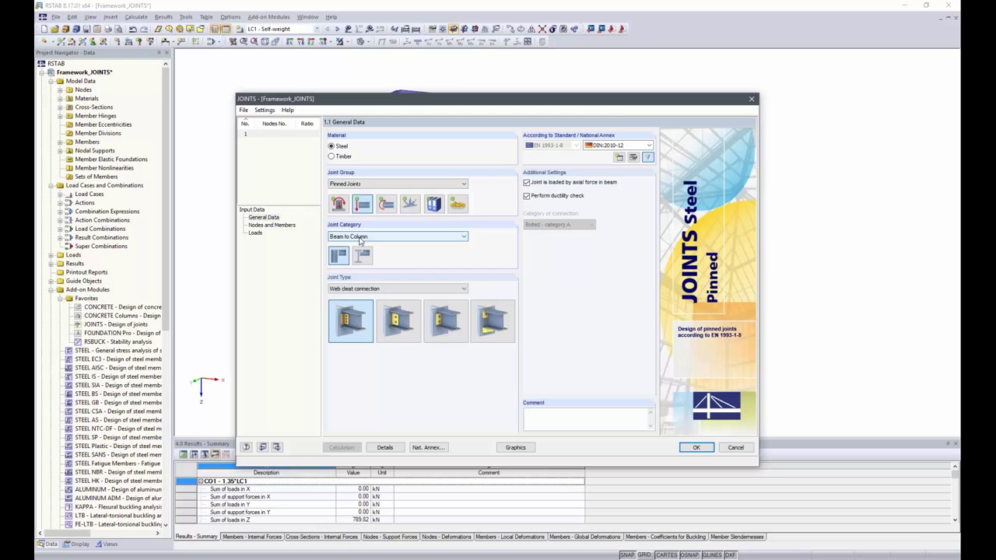
pyautogui.click(363, 257)
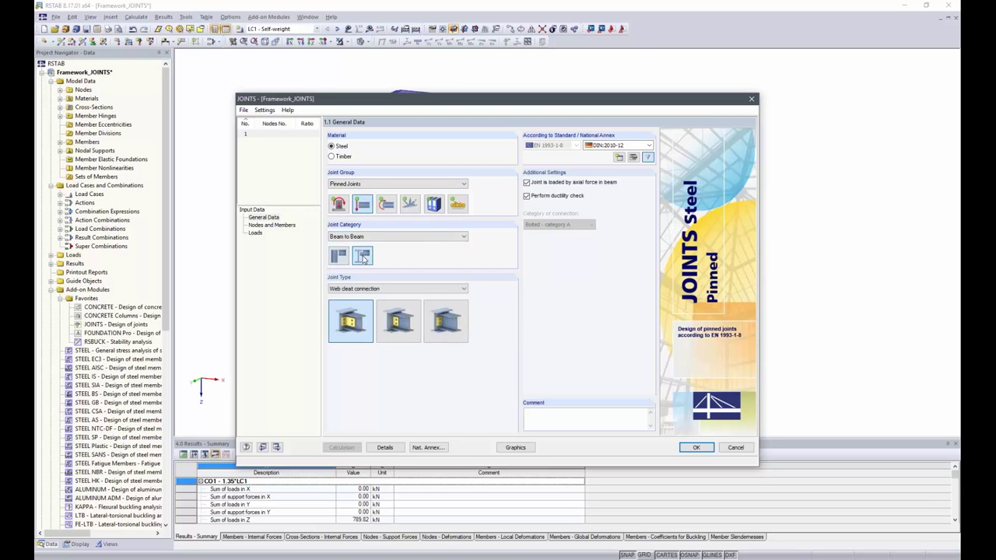
pyautogui.click(398, 325)
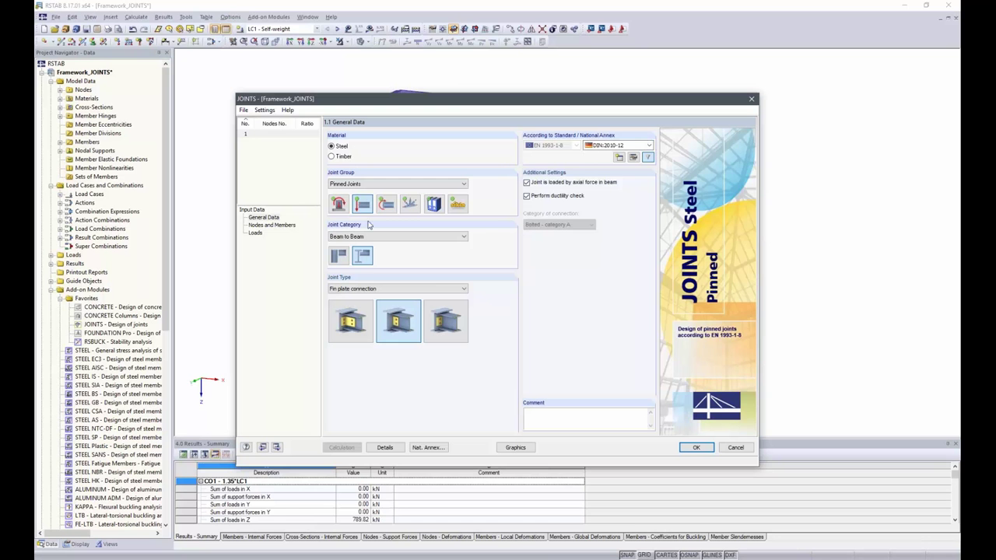
# Assign the joint to node 91 picked in the structural model, and accept the default connection geometry.
pyautogui.click(258, 225)
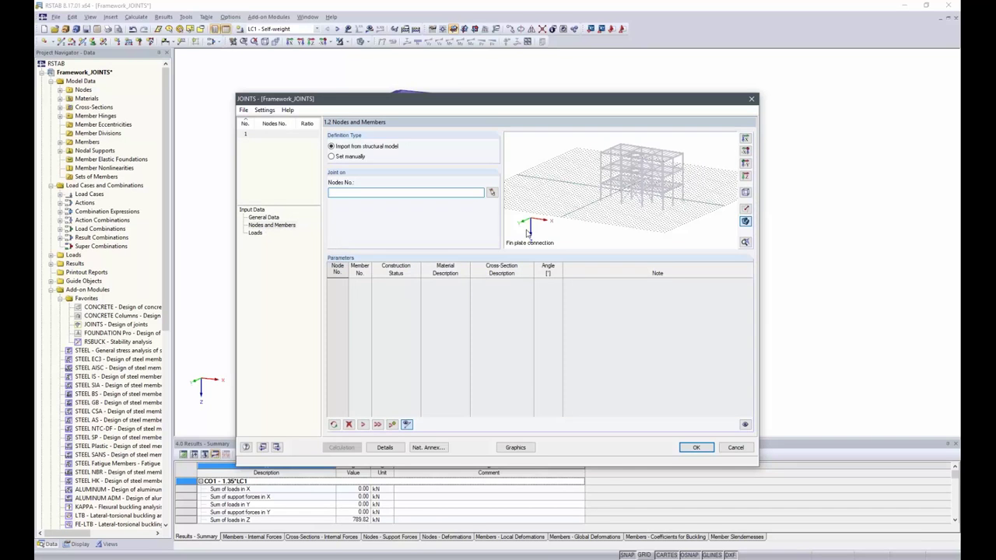
pyautogui.click(492, 193)
pyautogui.keyDown('ctrl'); pyautogui.moveTo(595, 194); pyautogui.dragTo(645, 190, button='middle'); pyautogui.keyUp('ctrl')
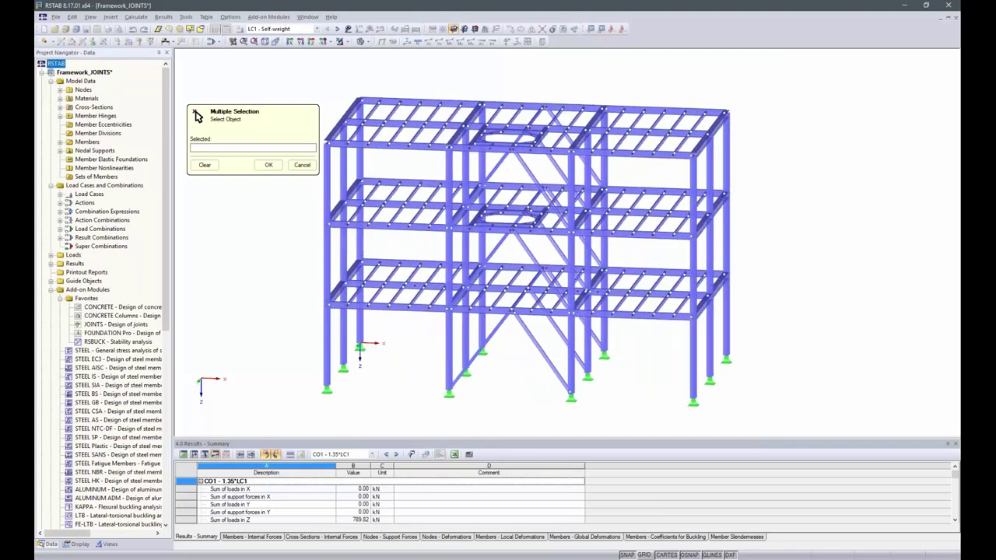
pyautogui.click(645, 191)
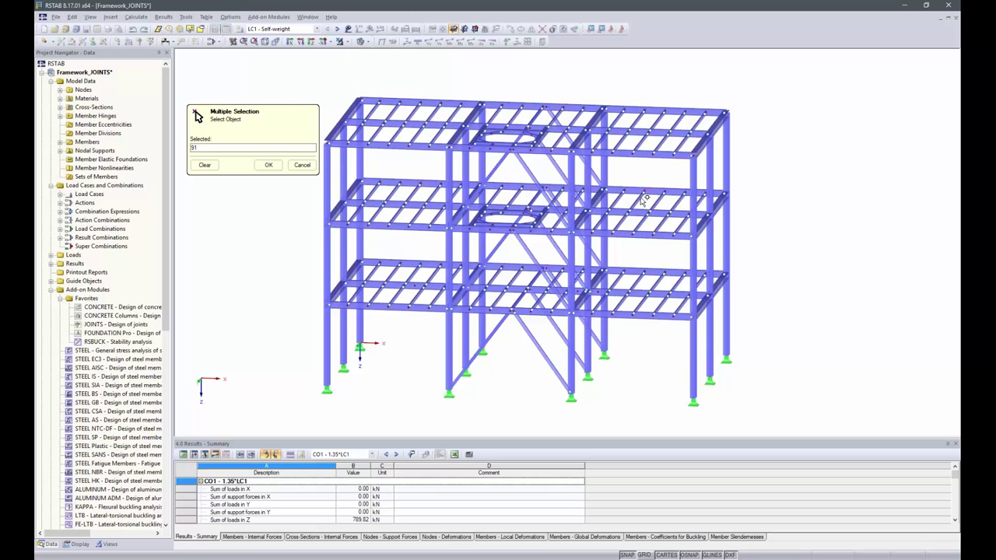
pyautogui.click(268, 165)
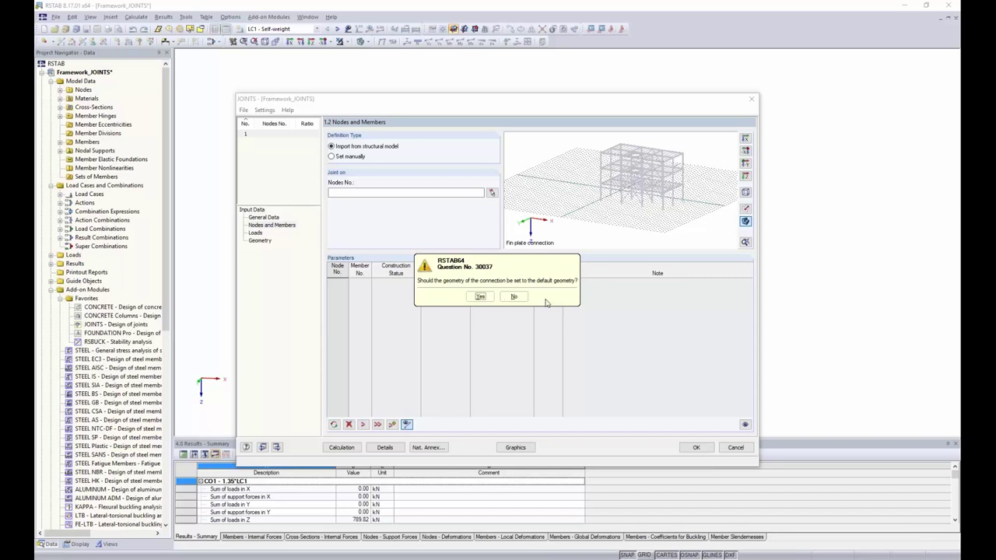
pyautogui.click(479, 297)
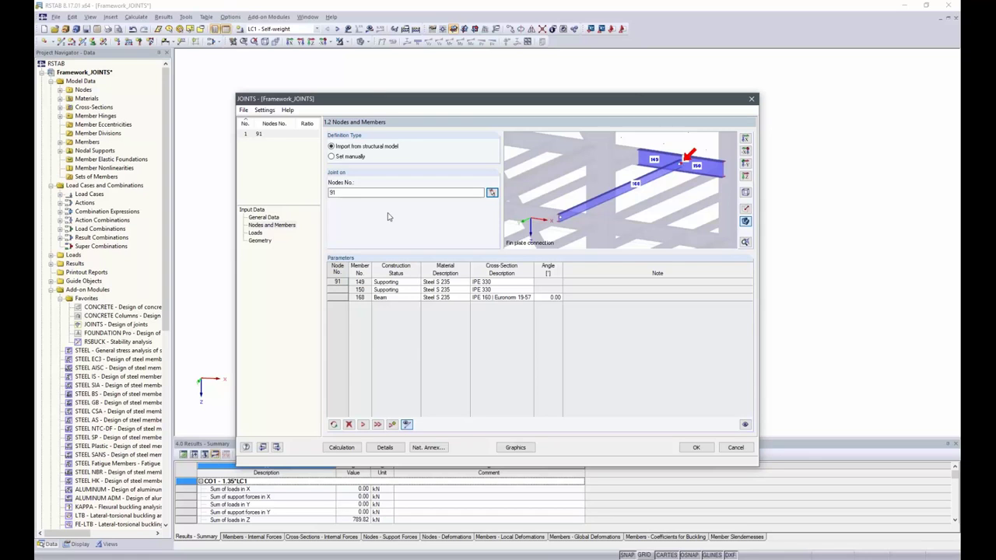
# Select result combination RC1, ULS (STR/GEO) - Permanent / transient, as the load for the joint design.
pyautogui.click(255, 233)
pyautogui.scroll(-2, 372, 274)
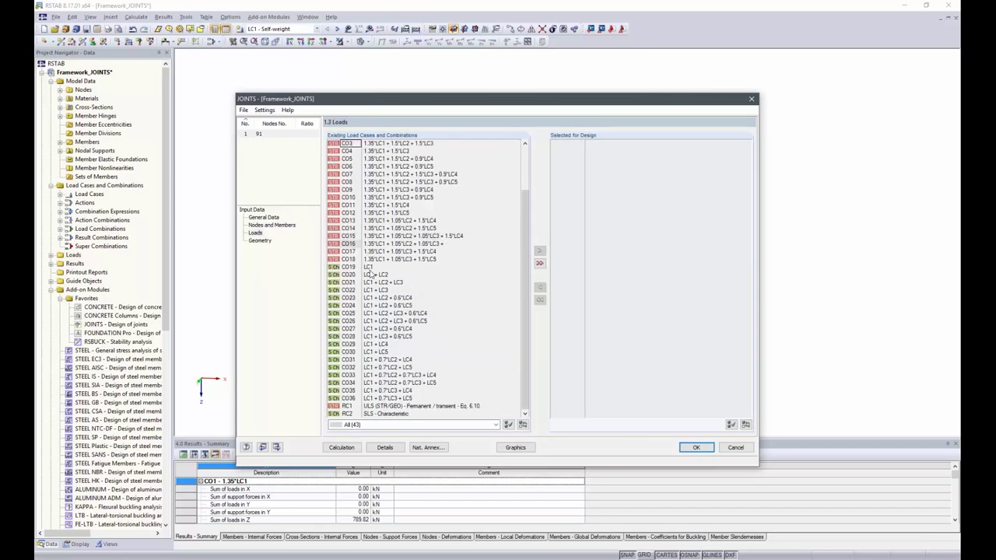
pyautogui.doubleClick(365, 406)
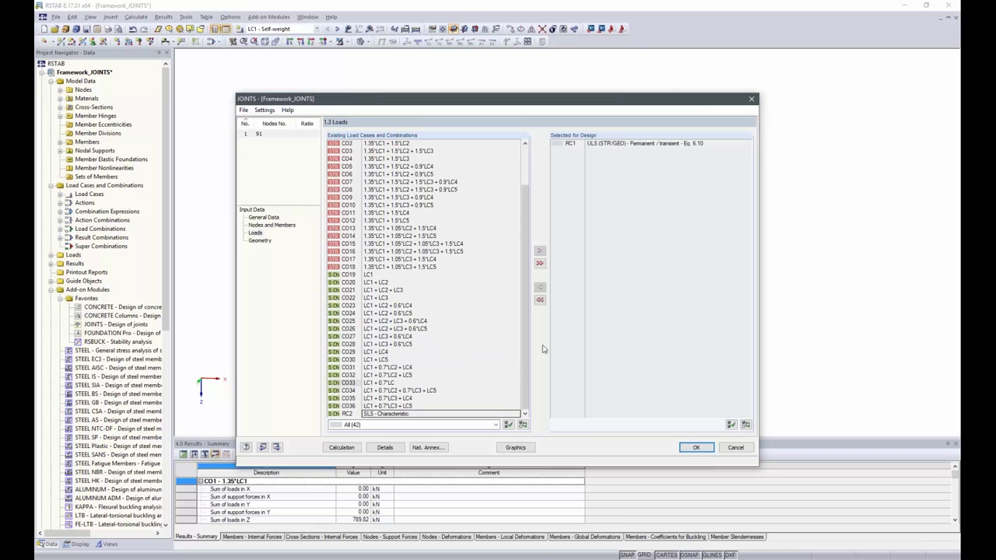
# In the joint geometry, set the fin plate height to 80 mm and its width to 150 mm.
pyautogui.click(258, 241)
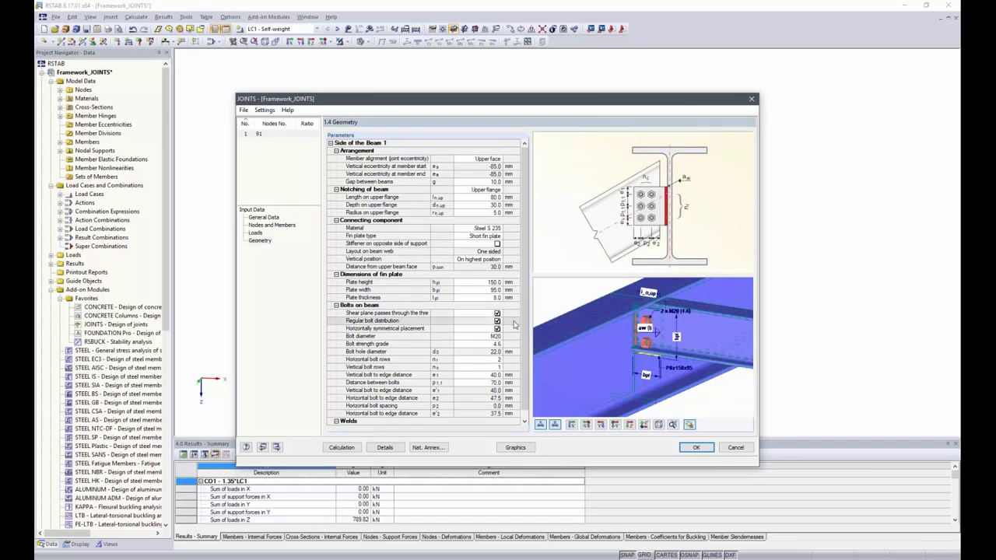
pyautogui.keyDown('ctrl'); pyautogui.moveTo(671, 330); pyautogui.dragTo(599, 321, button='middle'); pyautogui.keyUp('ctrl')
pyautogui.scroll(5, 677, 327)
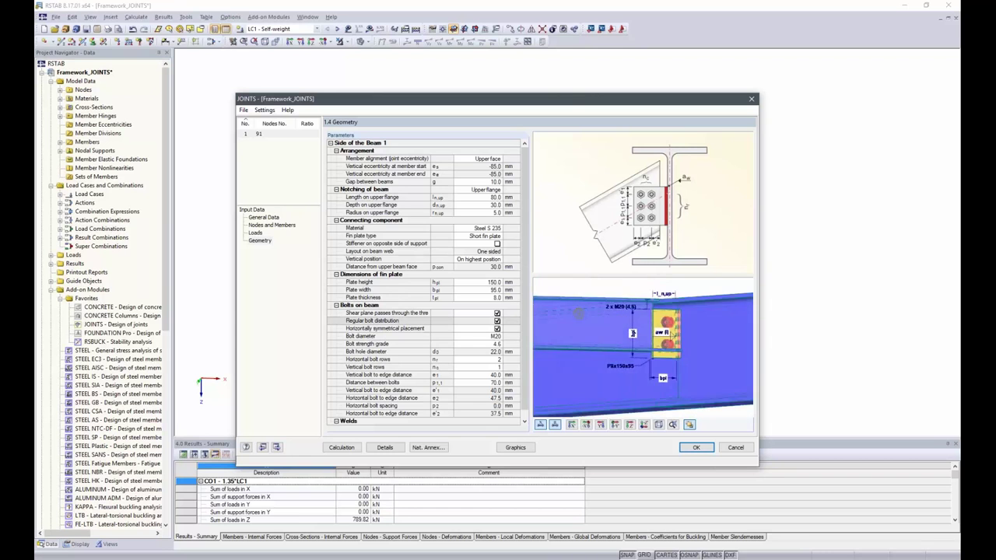
pyautogui.keyDown('ctrl'); pyautogui.moveTo(665, 314); pyautogui.dragTo(665, 365, button='middle'); pyautogui.keyUp('ctrl')
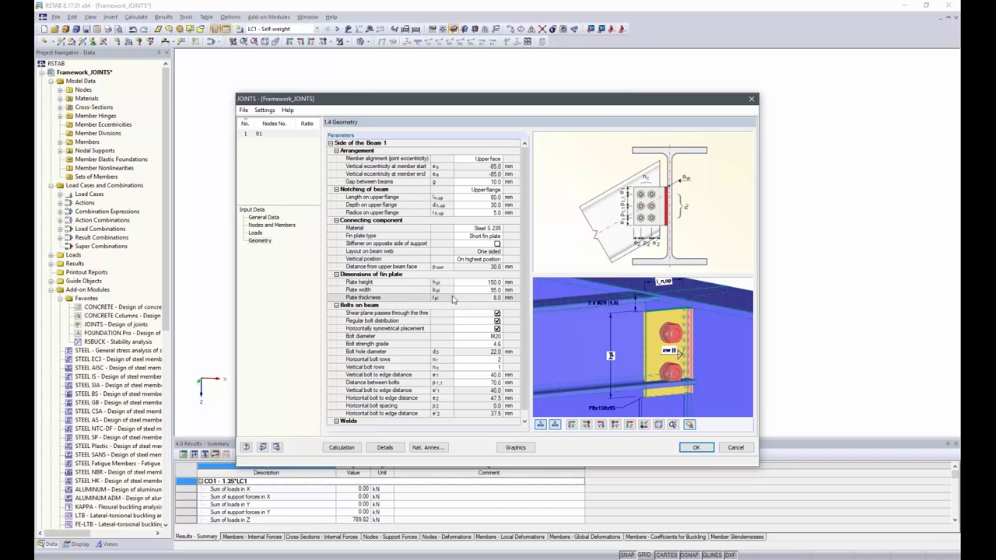
pyautogui.click(481, 282)
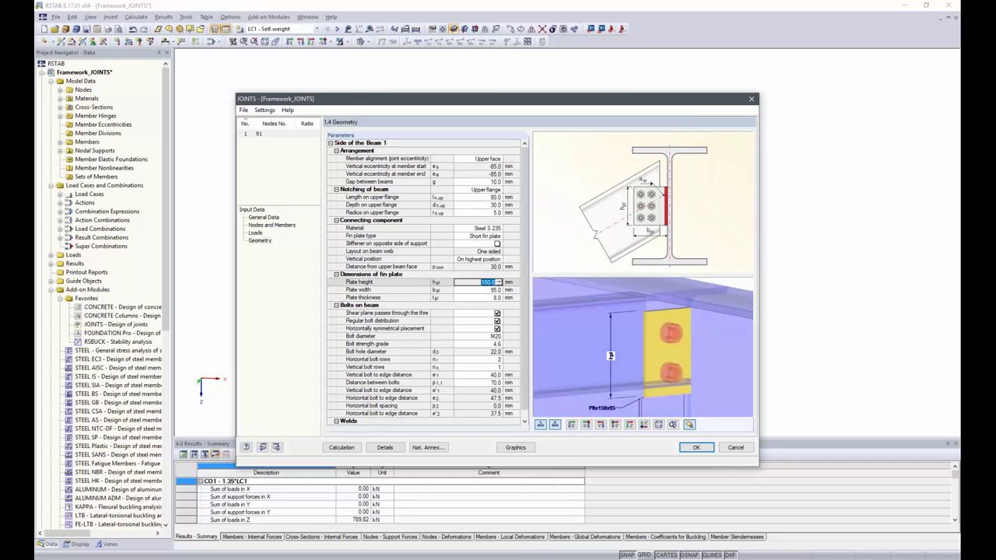
pyautogui.write('80')
pyautogui.click(493, 289)
pyautogui.write('150')
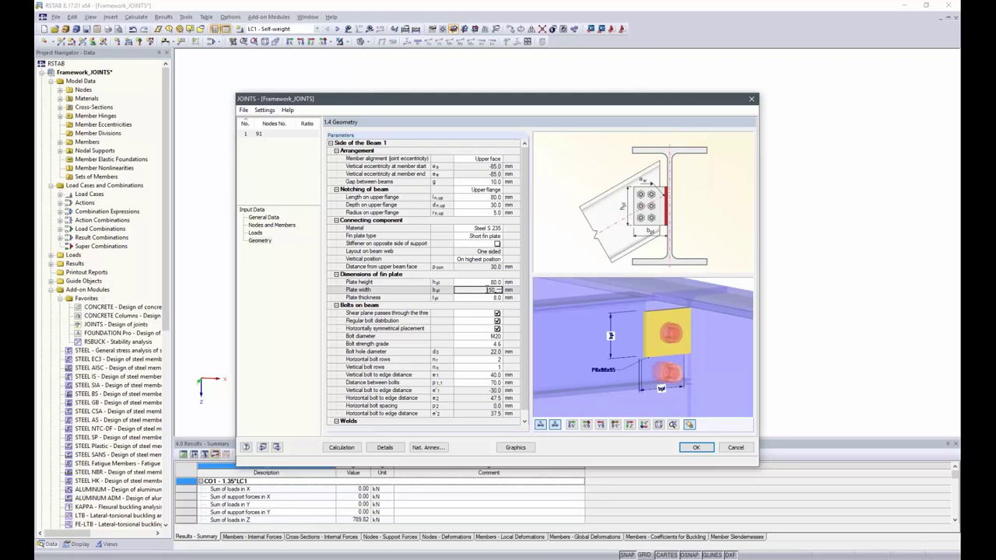
pyautogui.press('Return')
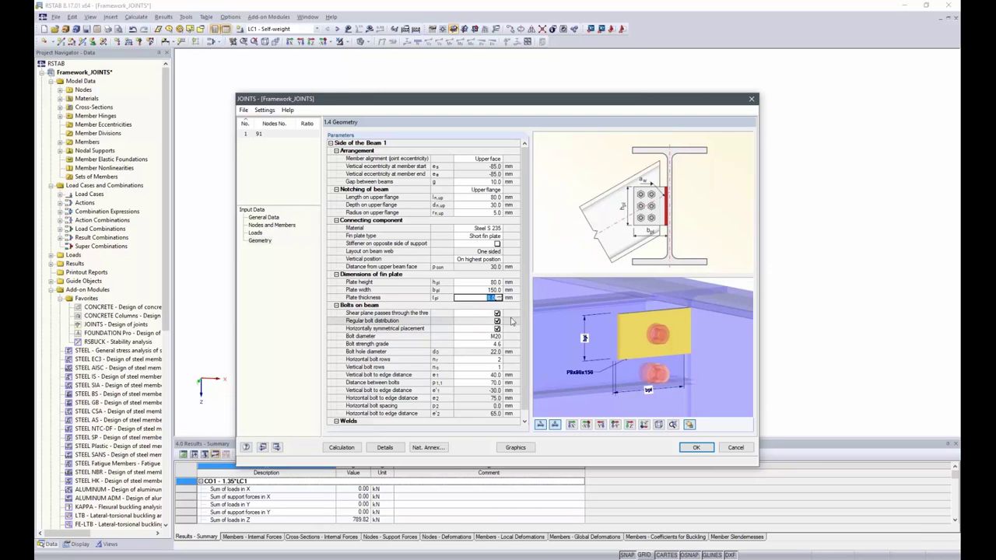
# Turn off the shear plane passing through the thread, and set the beam bolts to diameter M16 with strength grade 10.9.
pyautogui.click(497, 313)
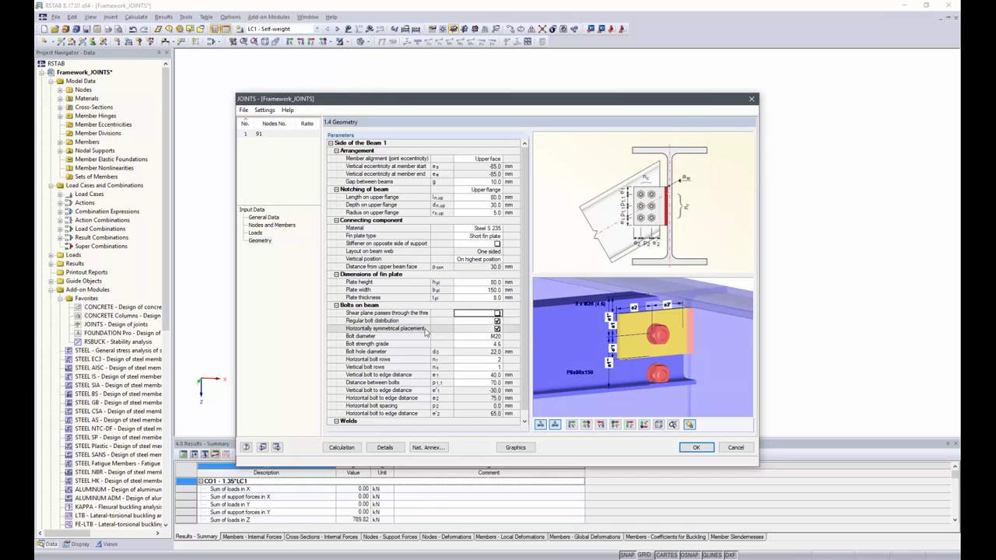
pyautogui.click(495, 336)
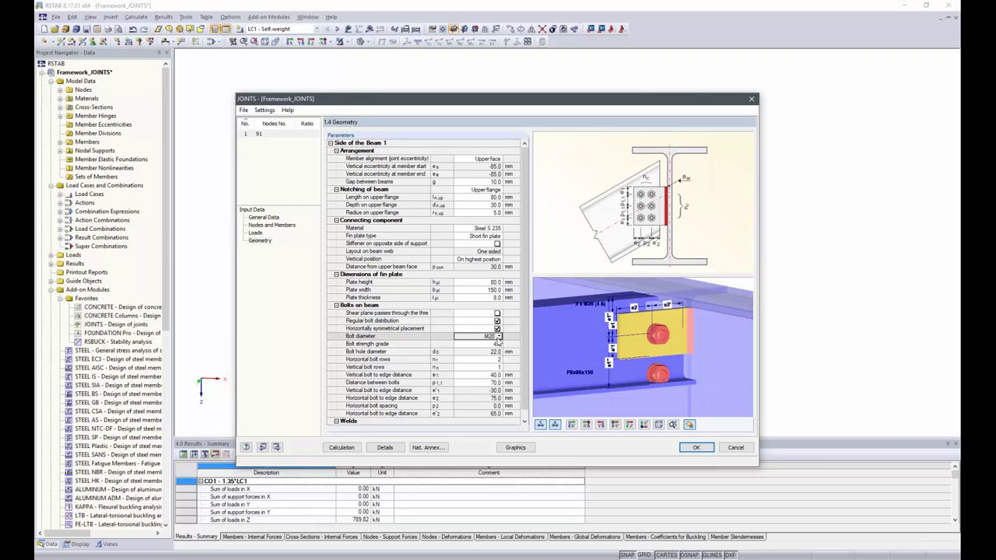
pyautogui.click(499, 336)
pyautogui.click(481, 360)
pyautogui.click(487, 345)
pyautogui.click(499, 345)
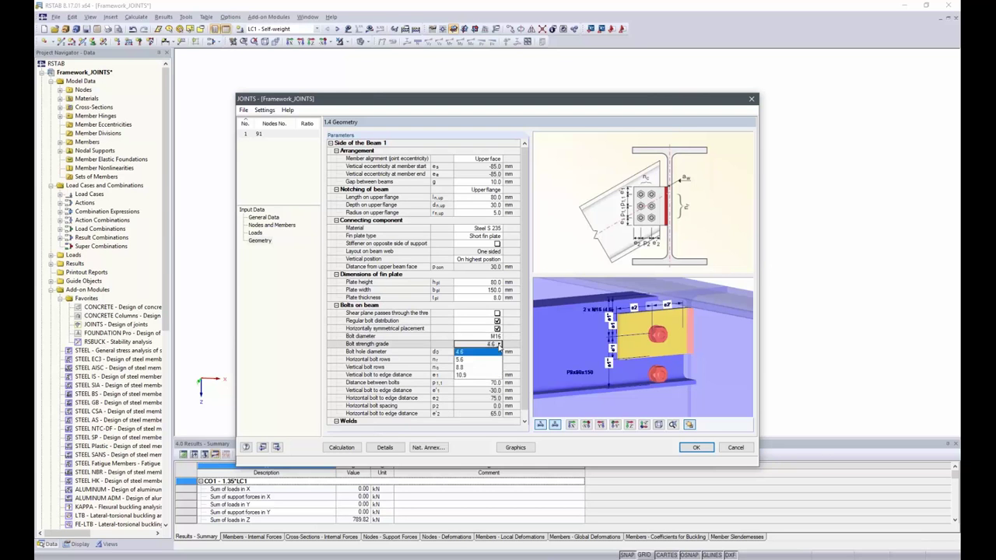
pyautogui.click(476, 378)
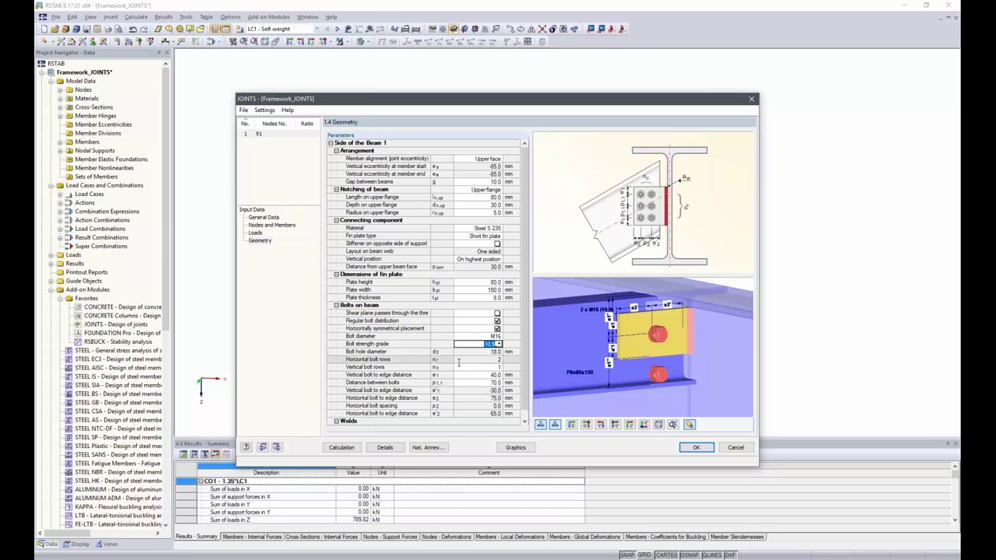
# Arrange the beam bolts in 2 vertical rows and 1 horizontal row.
pyautogui.scroll(-1, 459, 362)
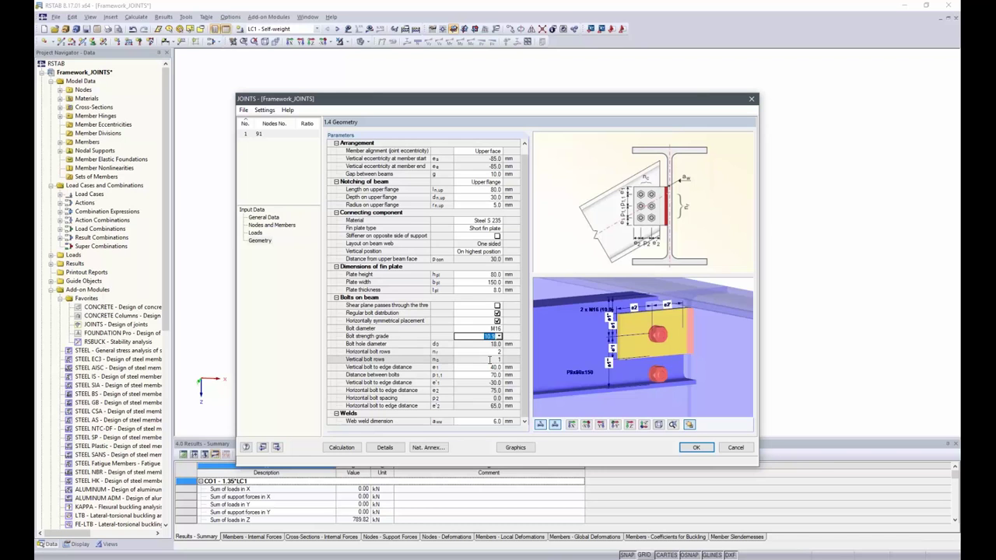
pyautogui.click(490, 359)
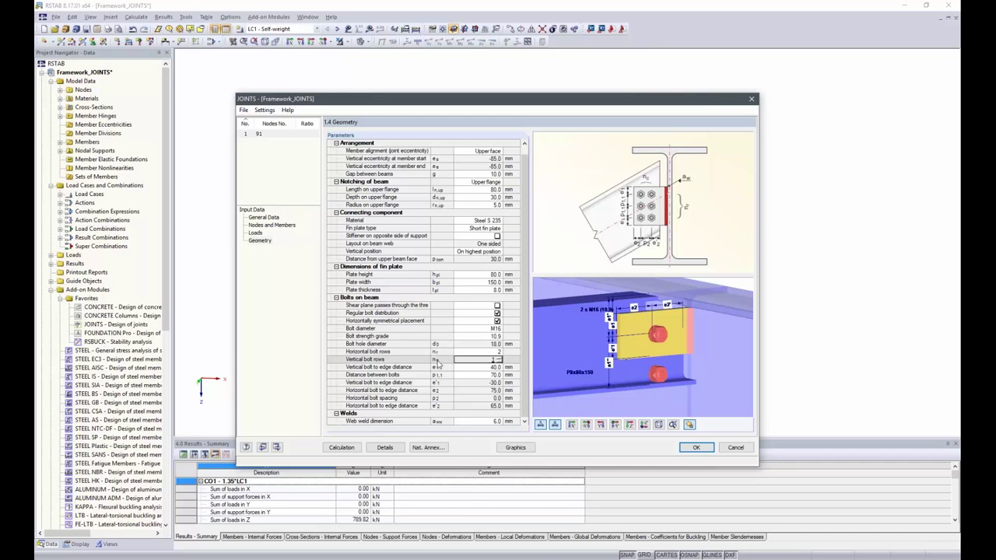
pyautogui.click(498, 357)
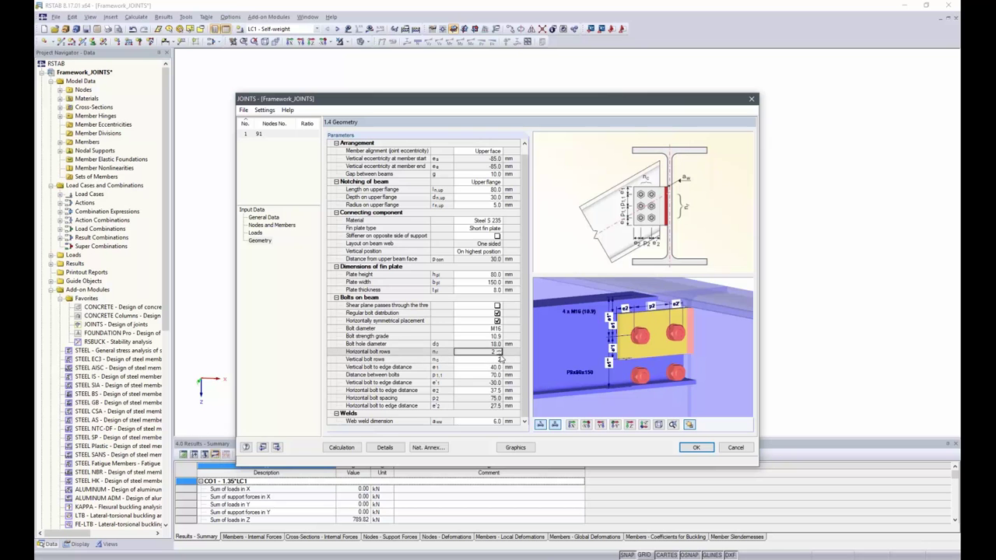
pyautogui.click(500, 356)
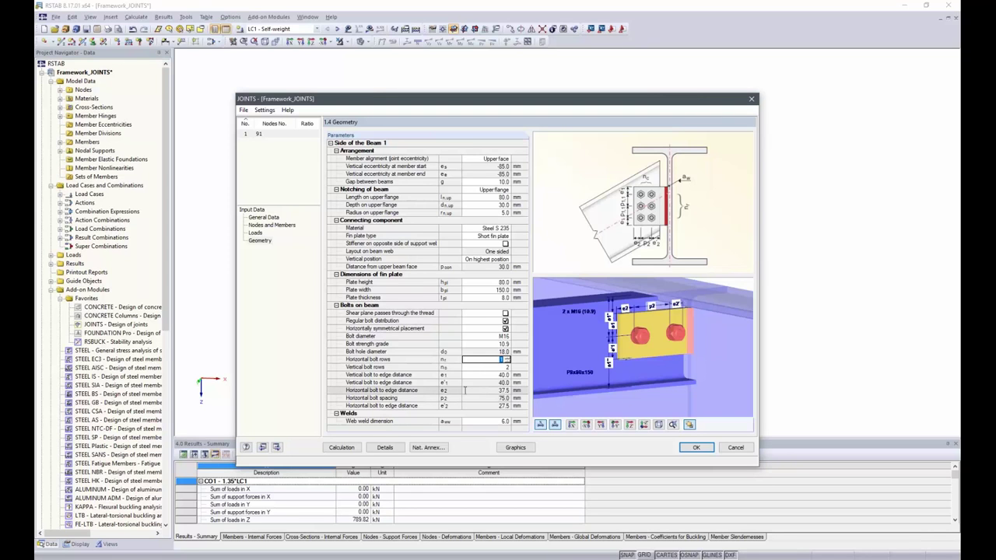
# Set the beam bolts' horizontal bolt to edge distance e2 to 40 mm.
pyautogui.click(464, 392)
pyautogui.doubleClick(494, 390)
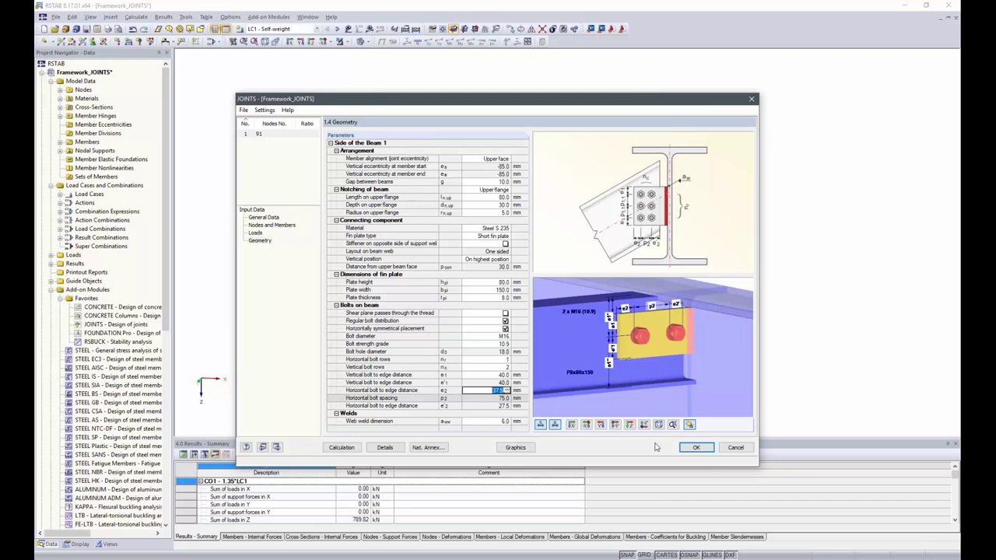
pyautogui.write('40')
pyautogui.press('Return')
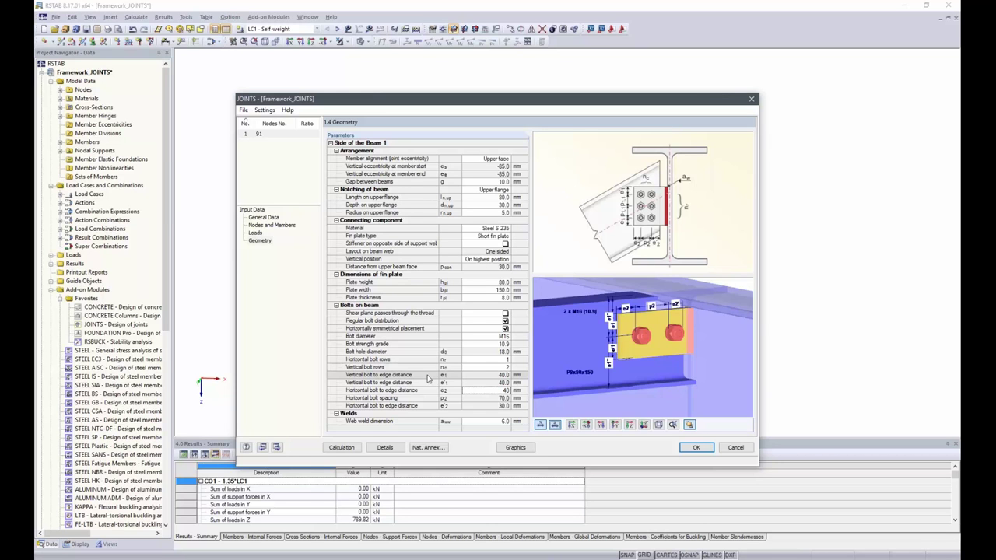
# Set the web weld dimension of the fin plate connection to 4 mm.
pyautogui.click(490, 421)
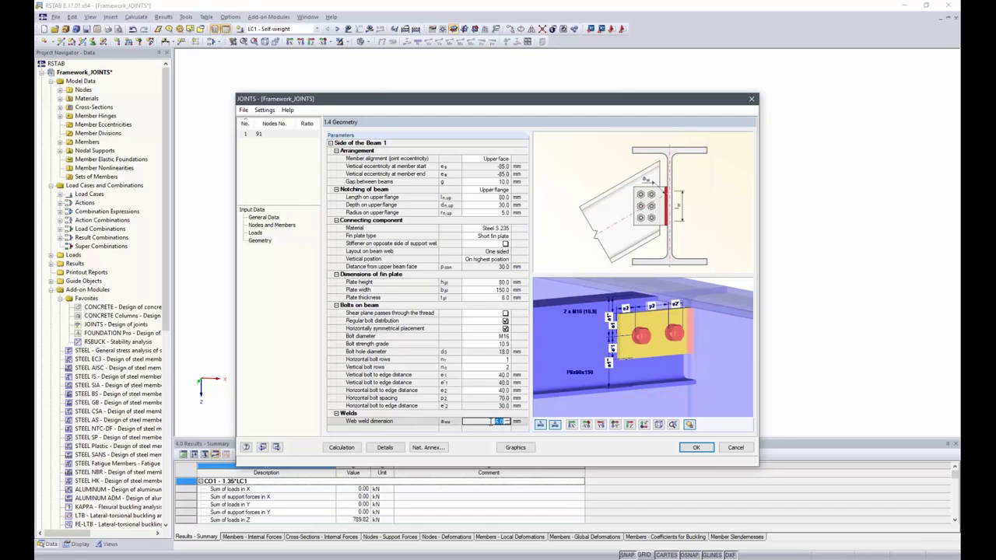
pyautogui.write('4')
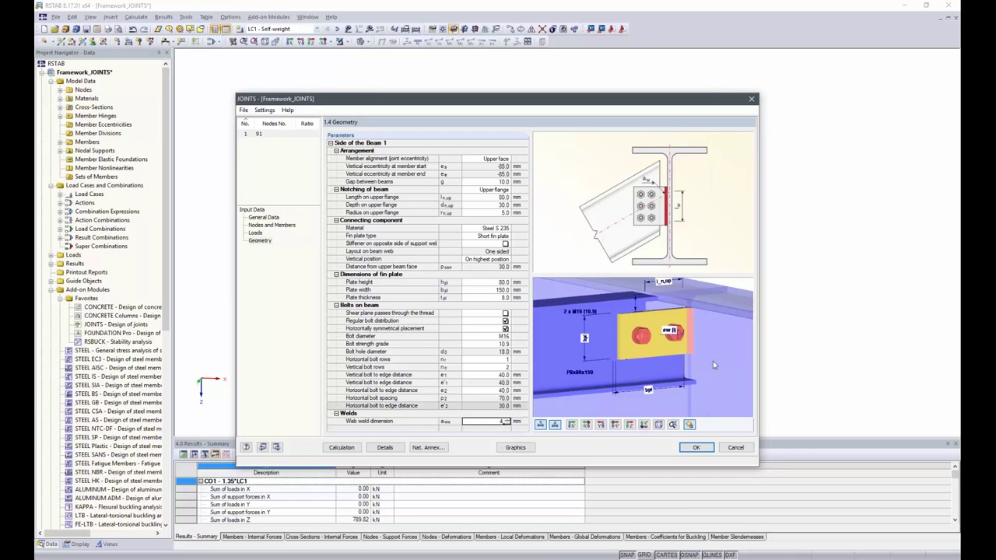
pyautogui.click(526, 407)
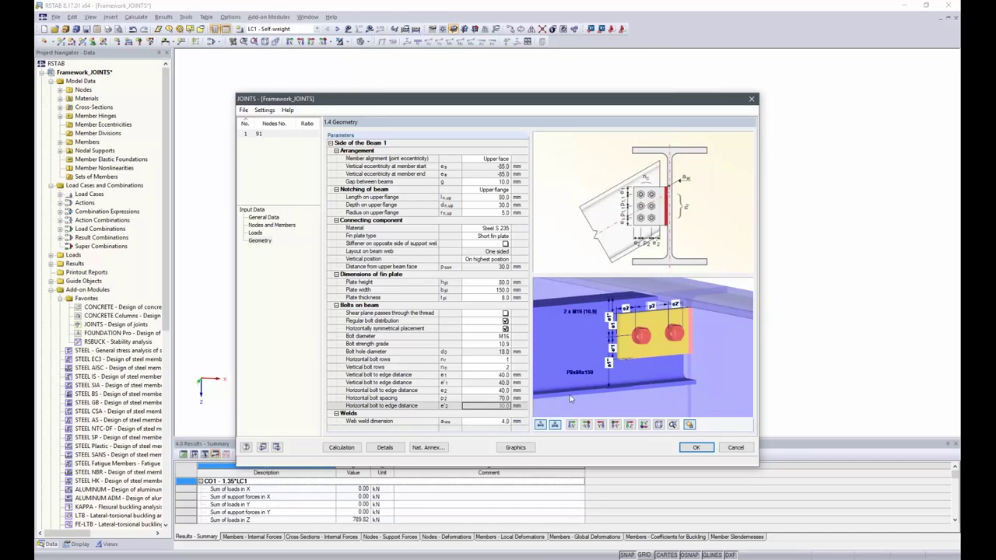
pyautogui.click(483, 312)
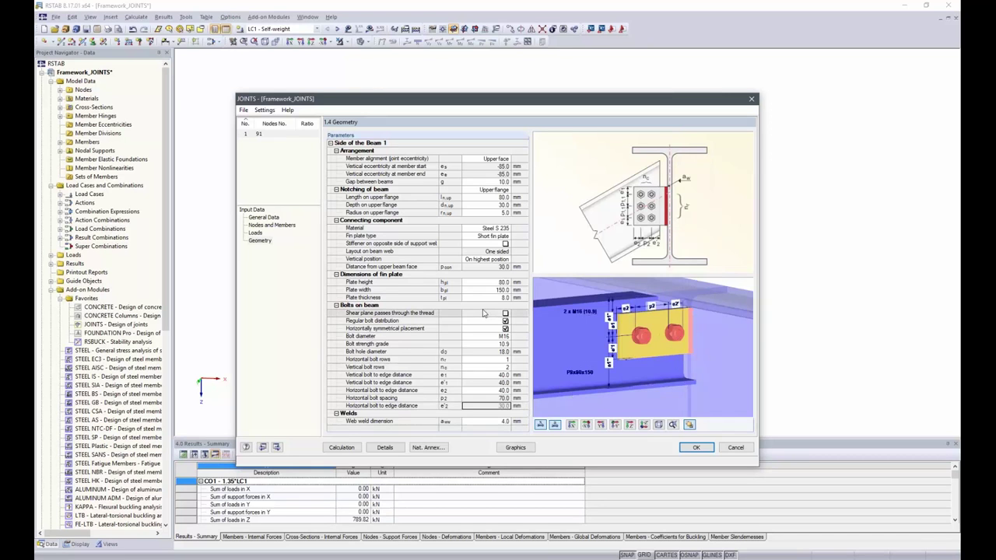
# Calculate the fin plate joint and examine the design summary, including the plate in bending check.
pyautogui.click(342, 448)
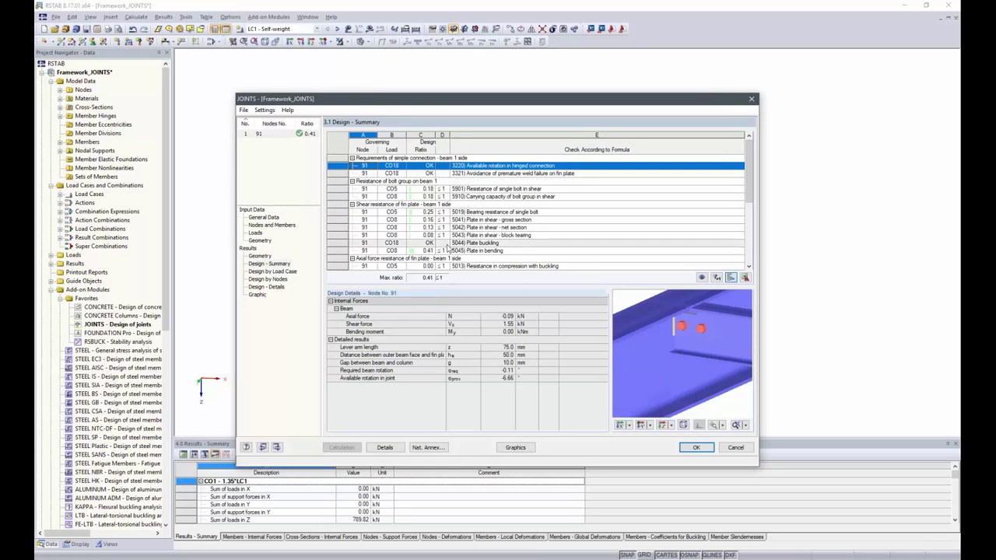
pyautogui.scroll(-3, 430, 237)
pyautogui.scroll(1, 430, 237)
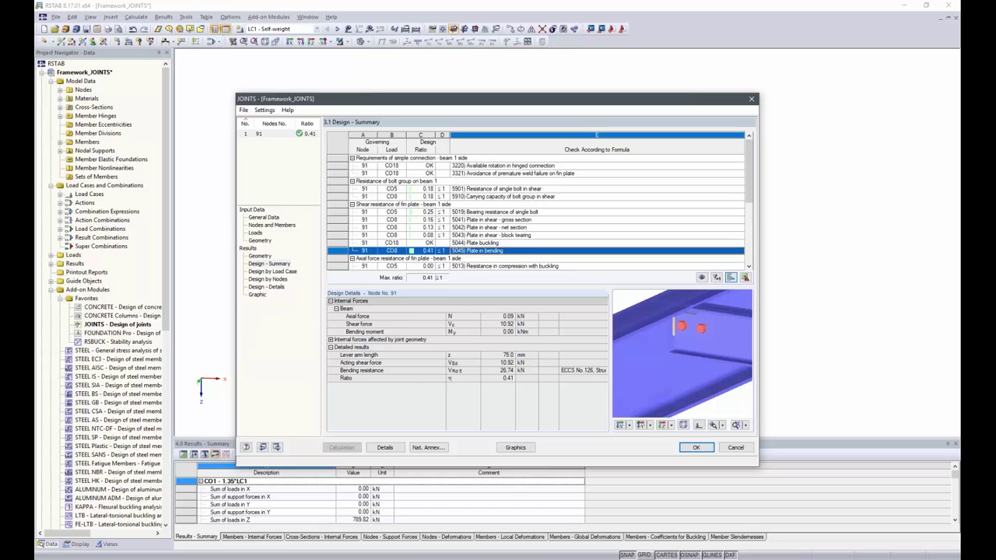
pyautogui.click(268, 240)
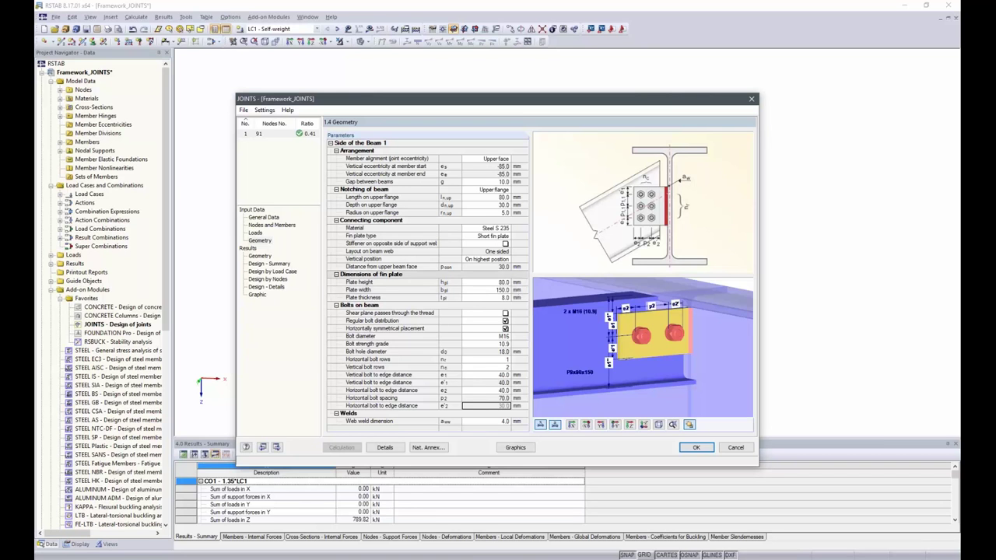
pyautogui.click(269, 263)
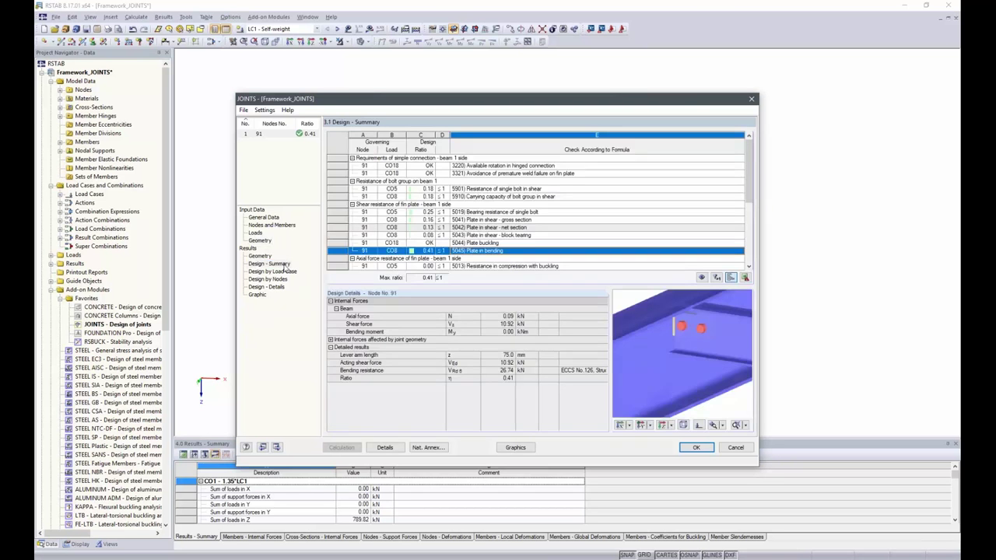
# Review the resulting joint geometry and the design results by load case, by nodes and in detail.
pyautogui.click(260, 256)
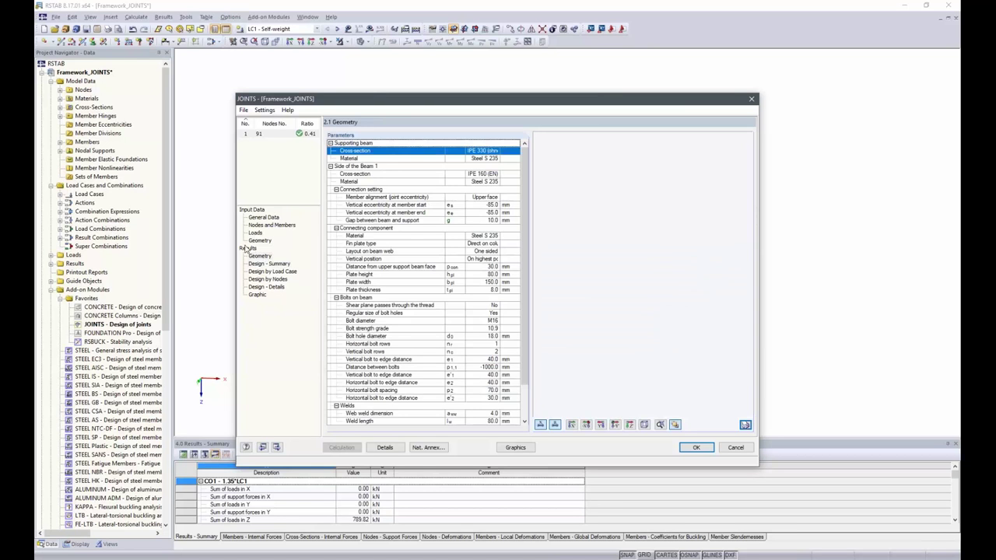
pyautogui.keyDown('ctrl'); pyautogui.moveTo(631, 296); pyautogui.dragTo(599, 289, button='middle'); pyautogui.keyUp('ctrl')
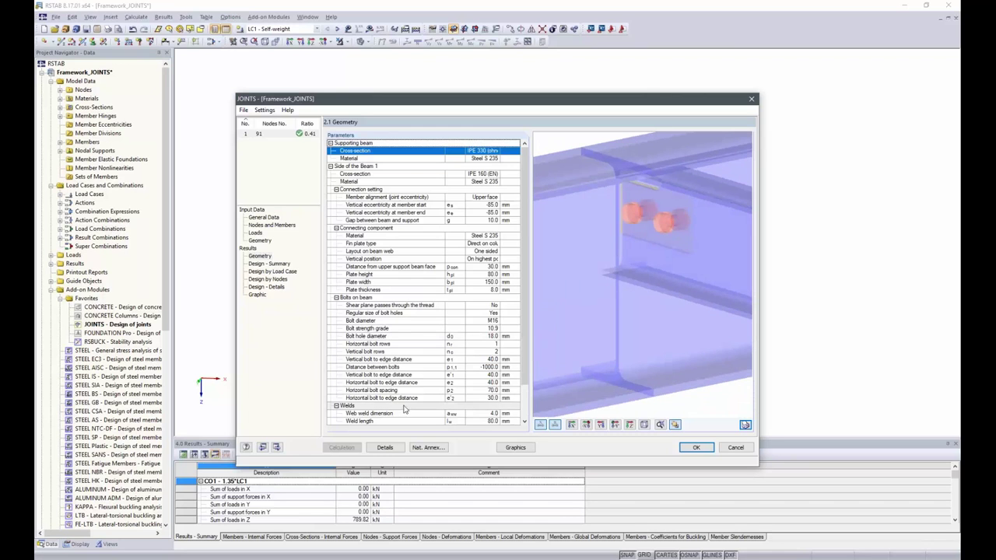
pyautogui.click(276, 271)
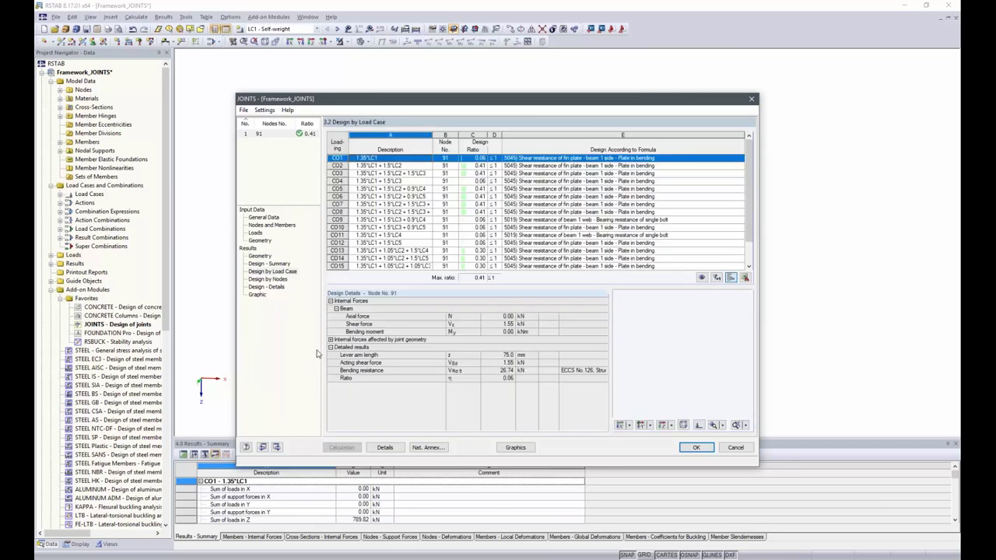
pyautogui.click(279, 279)
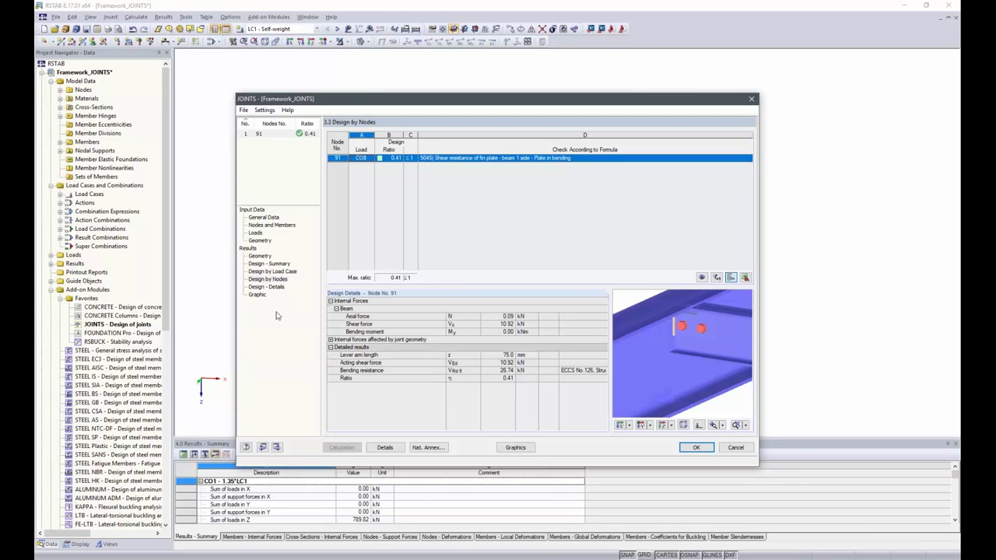
pyautogui.click(266, 287)
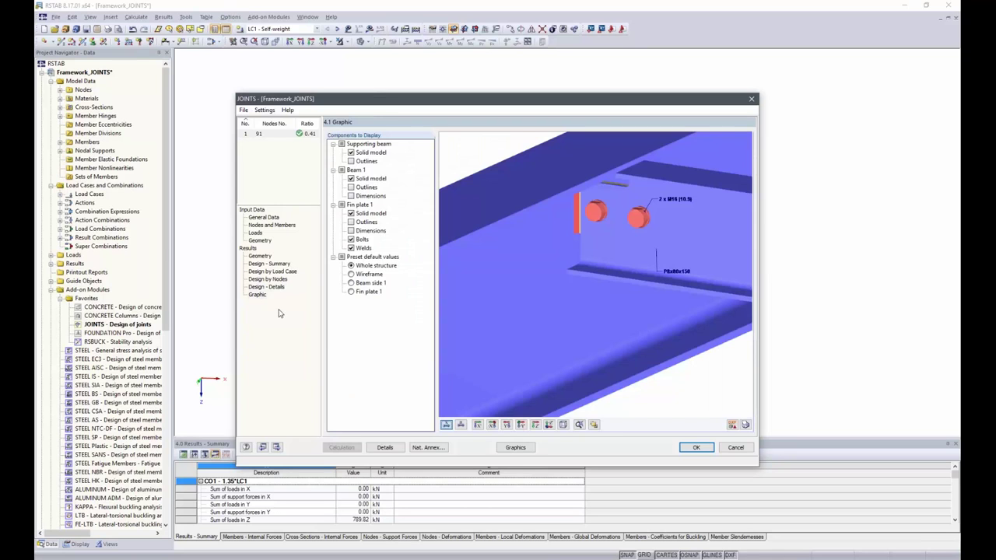
# Inspect the 3D graphic of the joint from several angles, briefly showing and hiding the supporting beam's outlines.
pyautogui.keyDown('ctrl'); pyautogui.moveTo(655, 260); pyautogui.dragTo(543, 236, button='middle'); pyautogui.keyUp('ctrl')
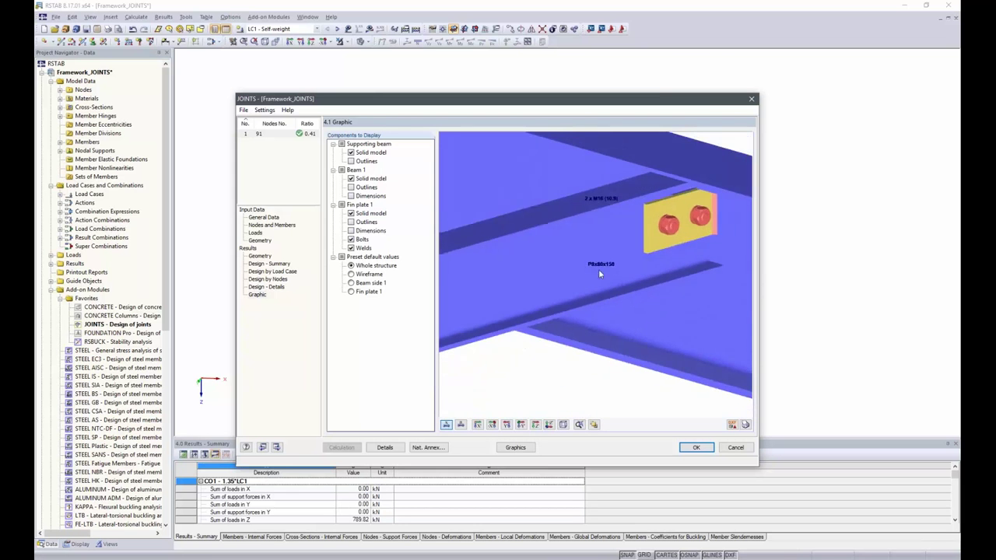
pyautogui.scroll(-2, 598, 269)
pyautogui.keyDown('ctrl'); pyautogui.moveTo(598, 269); pyautogui.dragTo(562, 257, button='middle'); pyautogui.keyUp('ctrl')
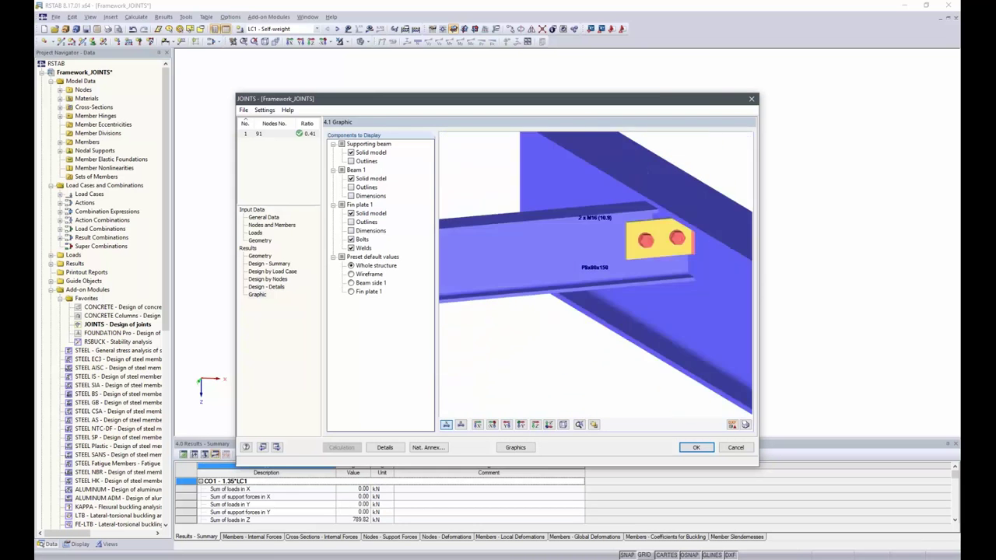
pyautogui.click(351, 162)
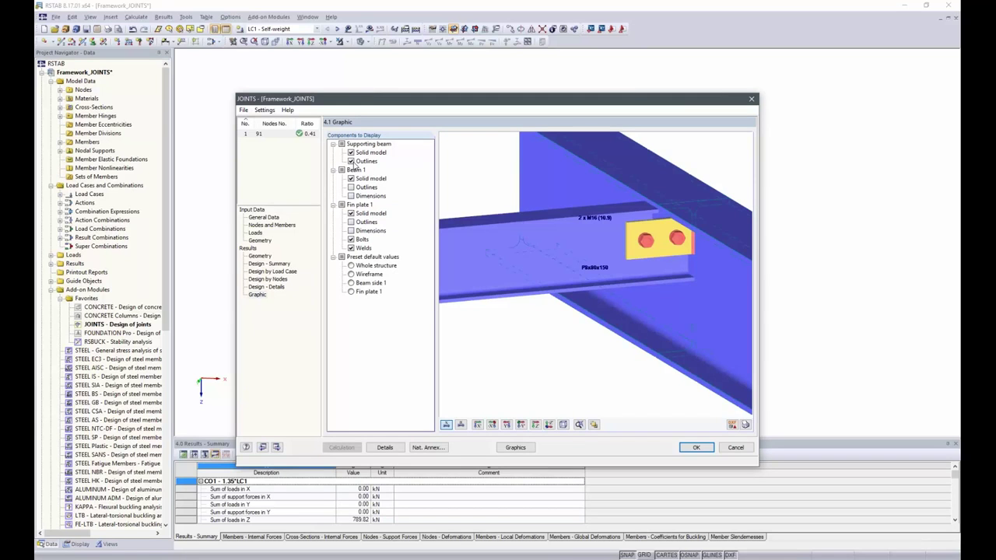
pyautogui.click(352, 161)
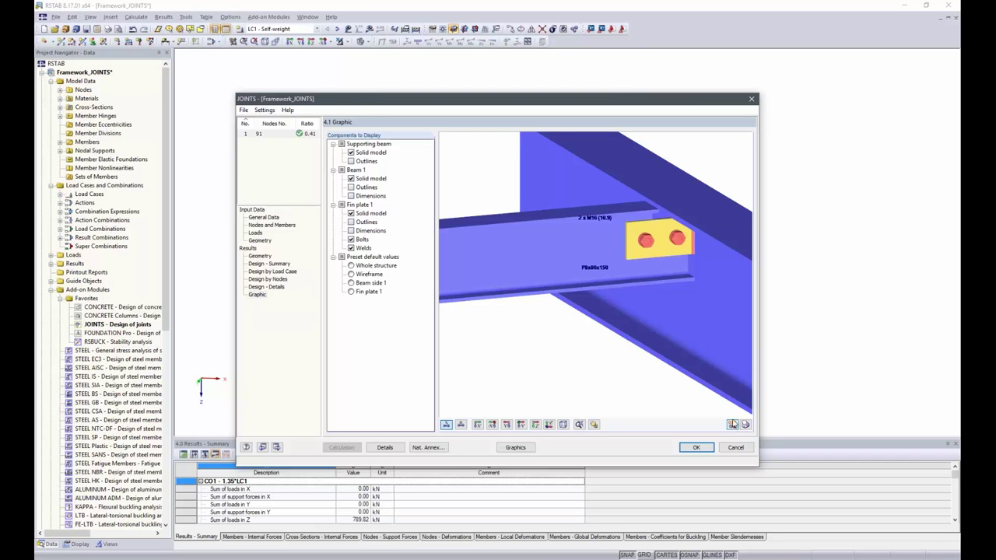
pyautogui.moveTo(499, 322); pyautogui.dragTo(560, 313, button='middle')
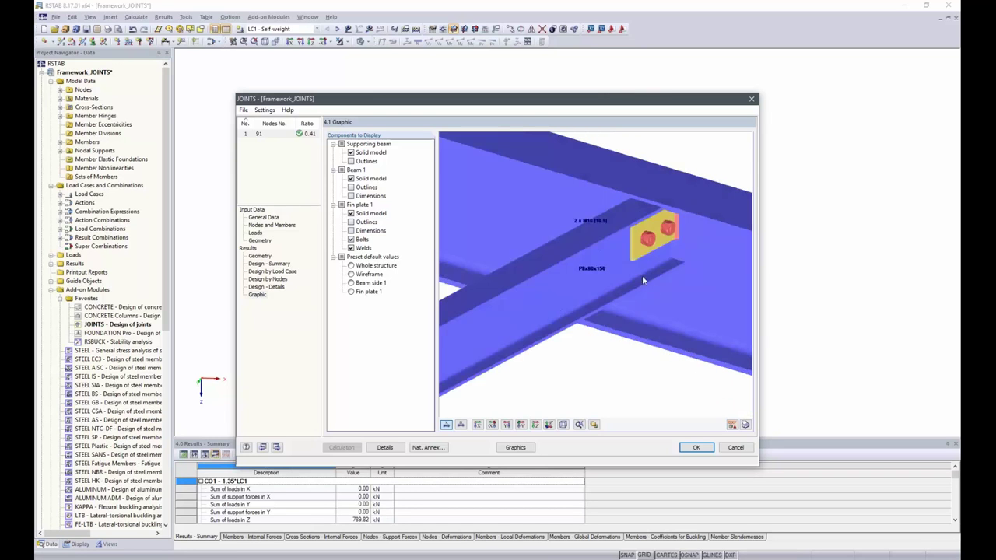
# Create a new JOINTS design case no. 2 with the description Design of Joints.
pyautogui.click(243, 109)
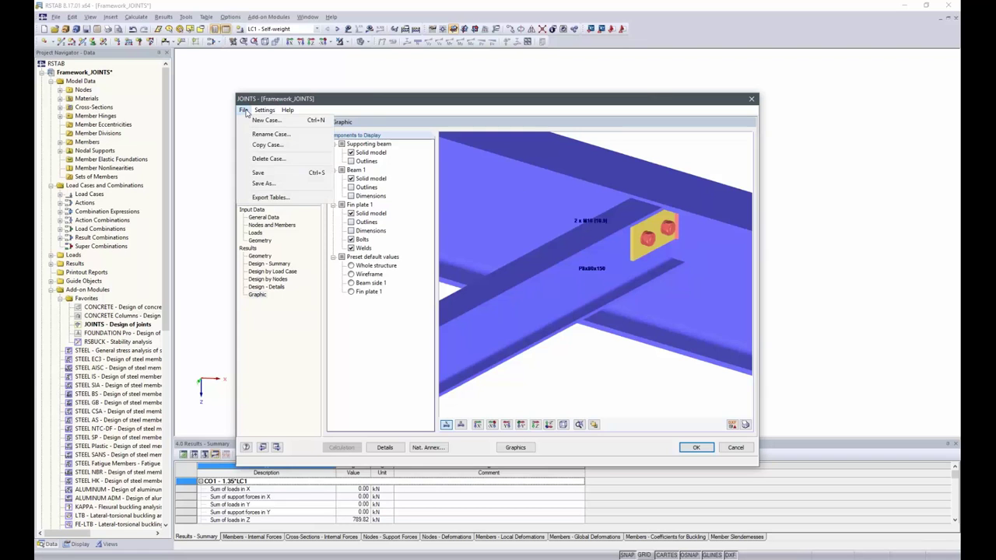
pyautogui.click(263, 120)
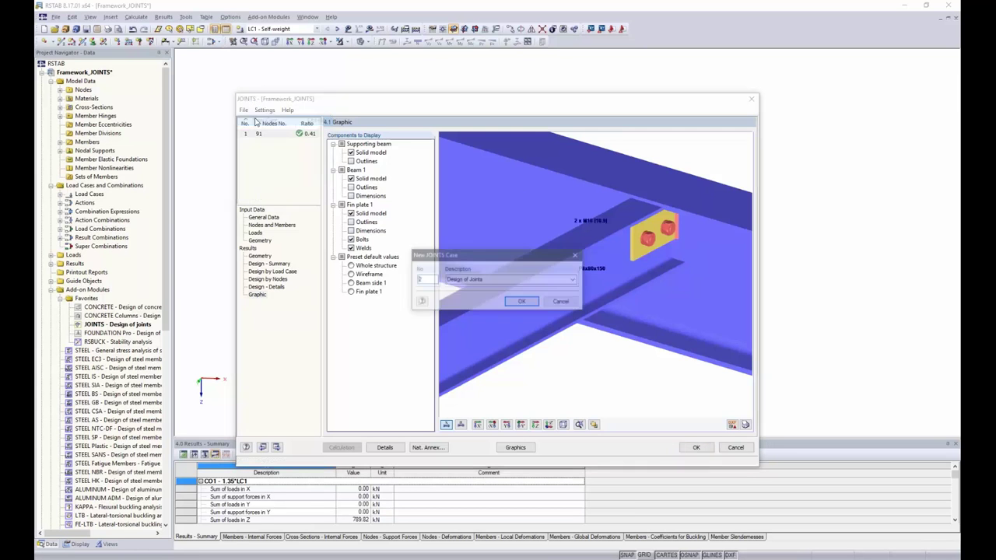
pyautogui.click(522, 302)
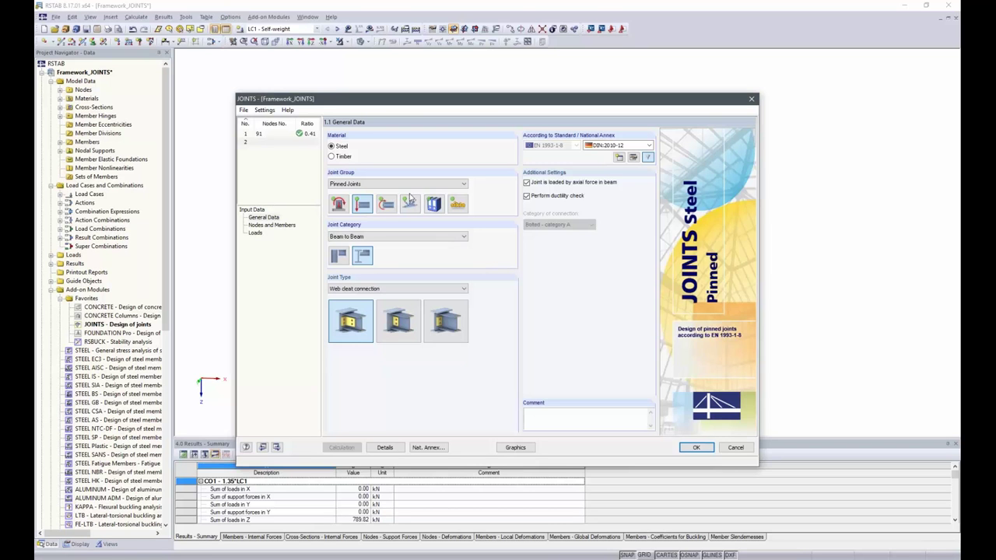
# Set the joint group to Rigid Joints with elastic force distribution, and use the main beam's material for the other joint components.
pyautogui.click(375, 185)
pyautogui.click(361, 206)
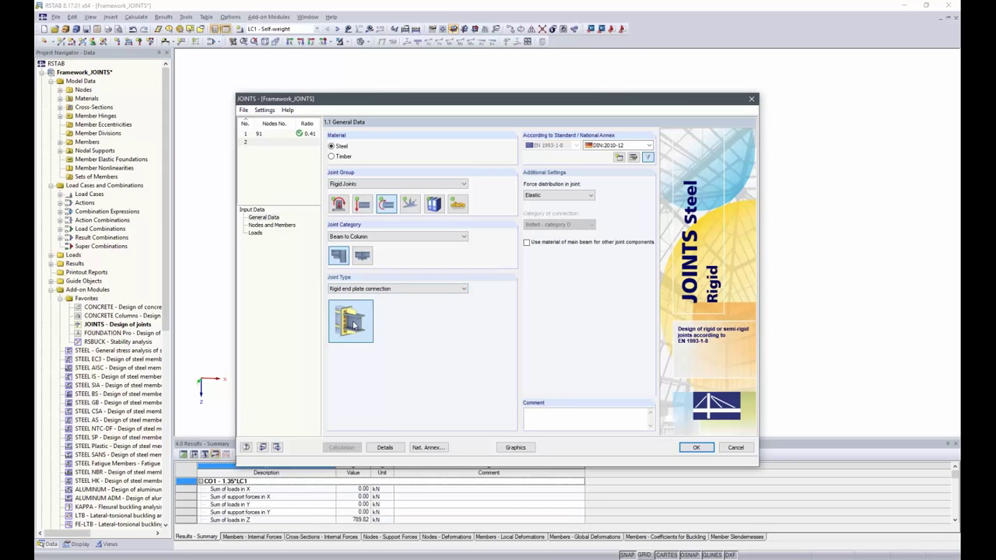
pyautogui.click(586, 197)
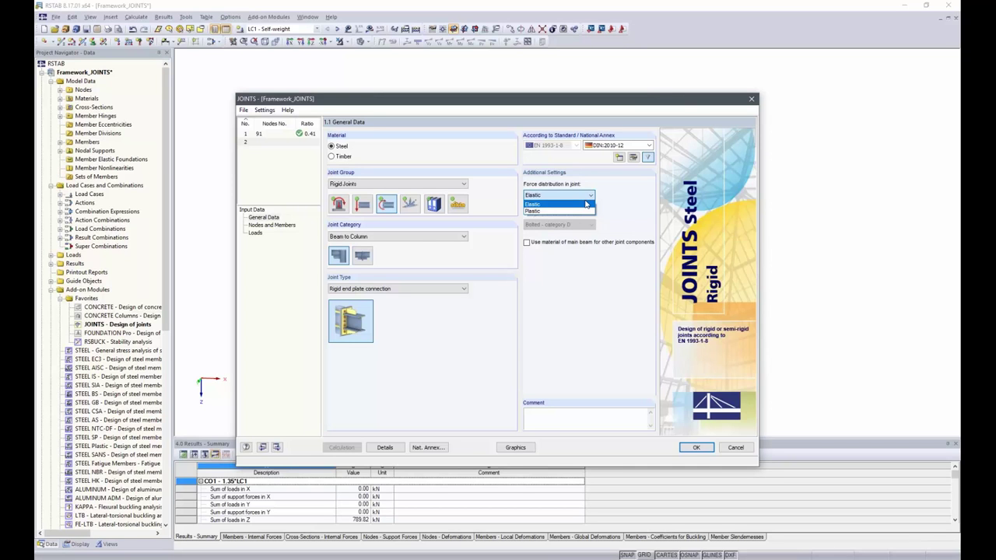
pyautogui.click(586, 204)
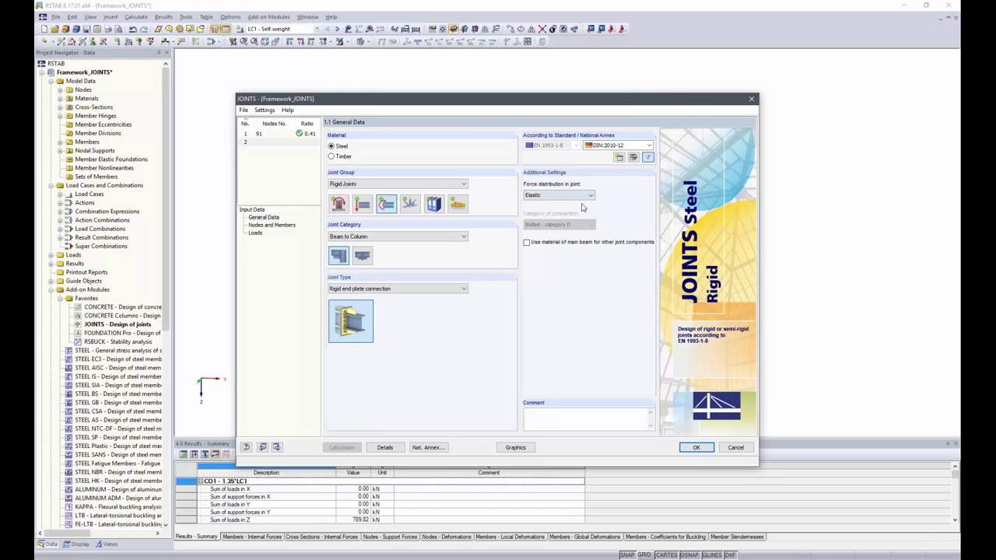
pyautogui.click(525, 243)
# Start picking the nodes of the rigid joint in the model and show only the user-defined view Frames.
pyautogui.click(267, 227)
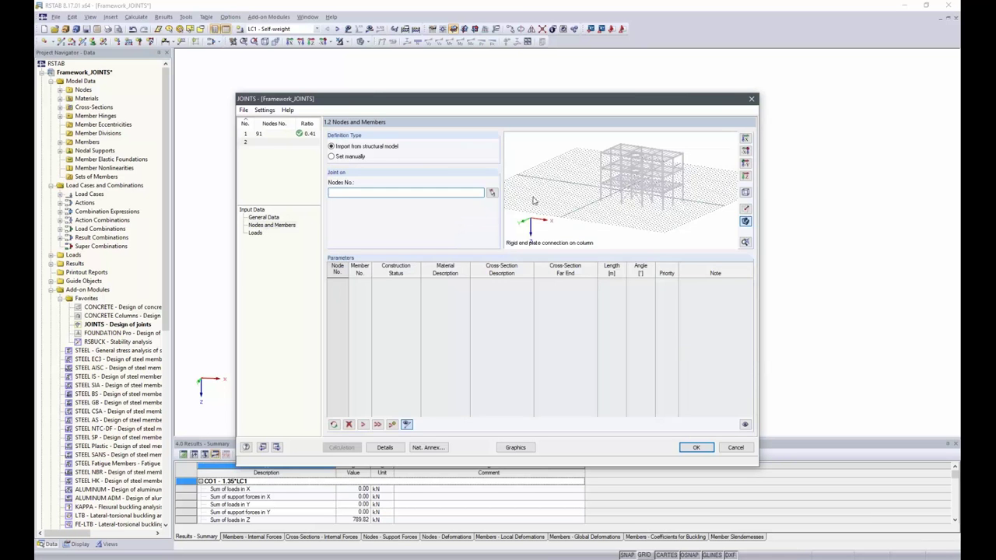
pyautogui.click(491, 192)
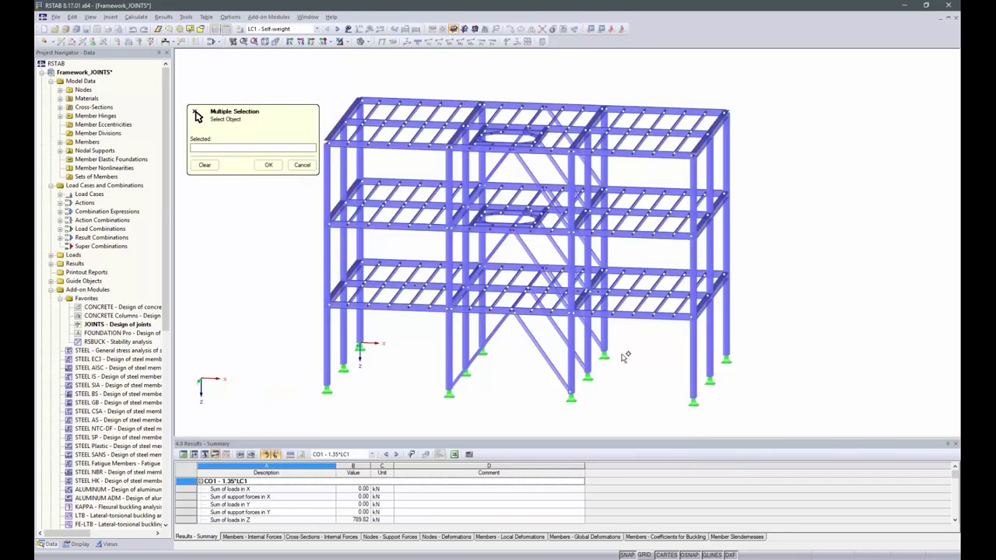
pyautogui.keyDown('ctrl'); pyautogui.moveTo(457, 372); pyautogui.dragTo(654, 374, button='middle'); pyautogui.keyUp('ctrl')
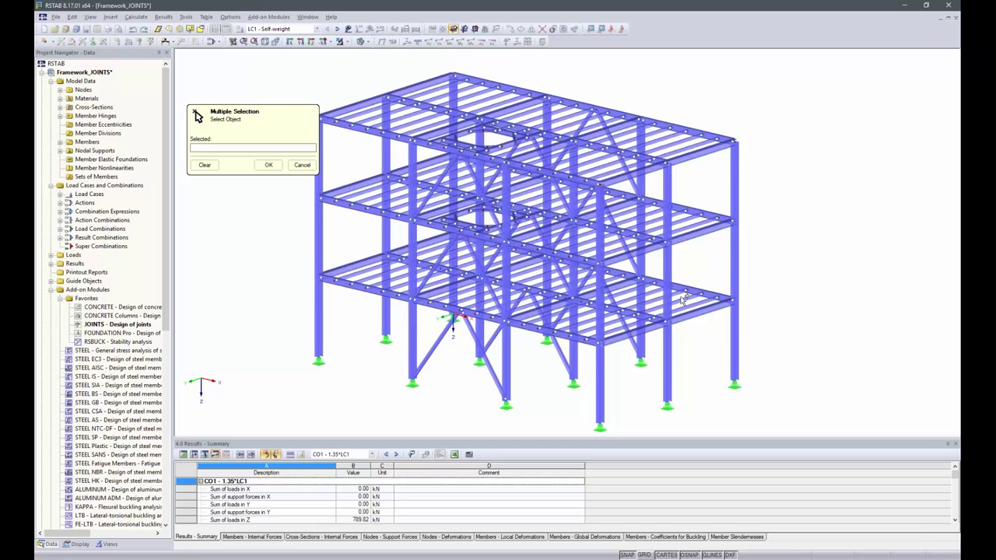
pyautogui.keyDown('ctrl'); pyautogui.moveTo(847, 333); pyautogui.dragTo(787, 300, button='middle'); pyautogui.keyUp('ctrl')
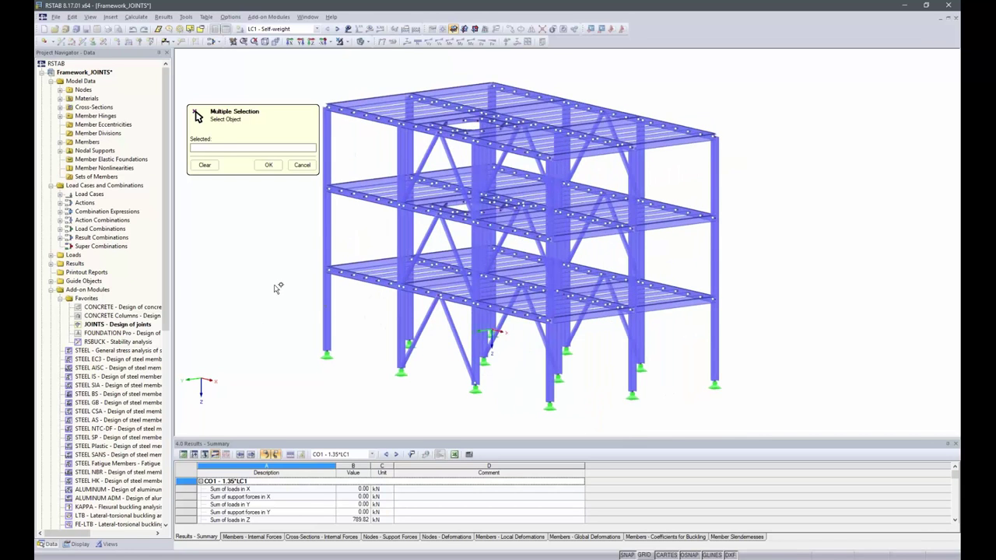
pyautogui.click(106, 544)
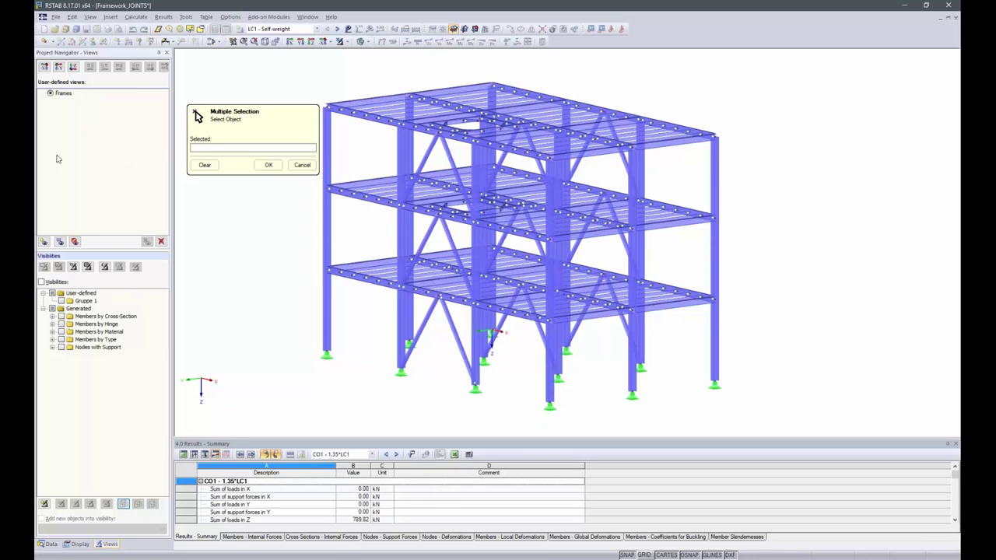
pyautogui.click(53, 93)
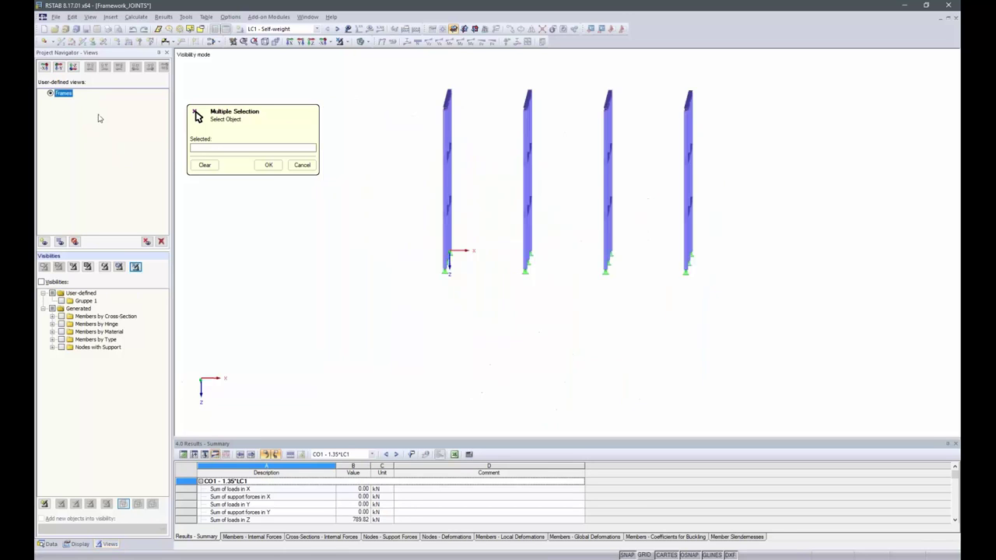
pyautogui.keyDown('ctrl'); pyautogui.moveTo(822, 200); pyautogui.dragTo(581, 185, button='middle'); pyautogui.keyUp('ctrl')
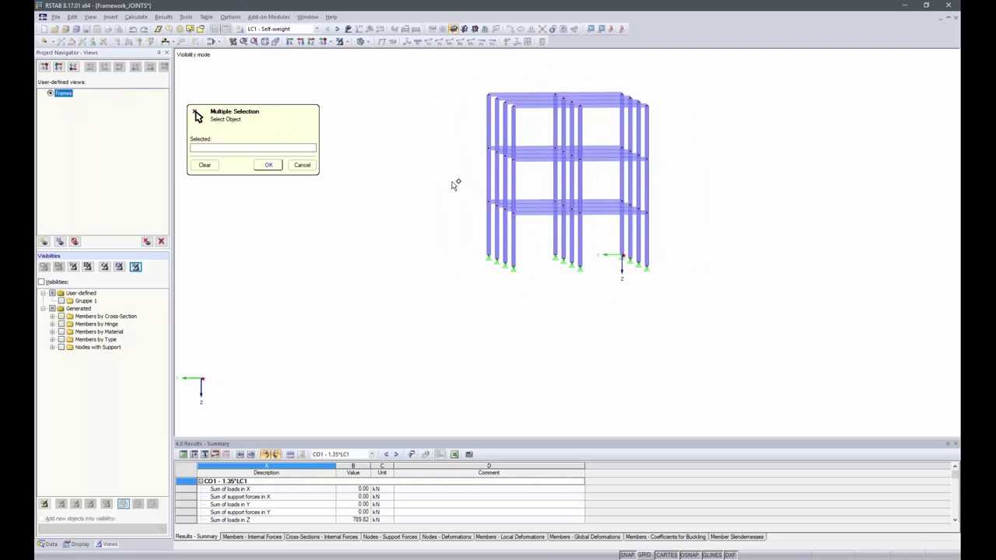
# Assign the lowest-floor nodes on both outer column rows (13, 19, 26, 32, 56, 62, 69, 75) to the rigid joint.
pyautogui.moveTo(456, 183); pyautogui.dragTo(526, 226)
pyautogui.moveTo(611, 187); pyautogui.dragTo(674, 245)
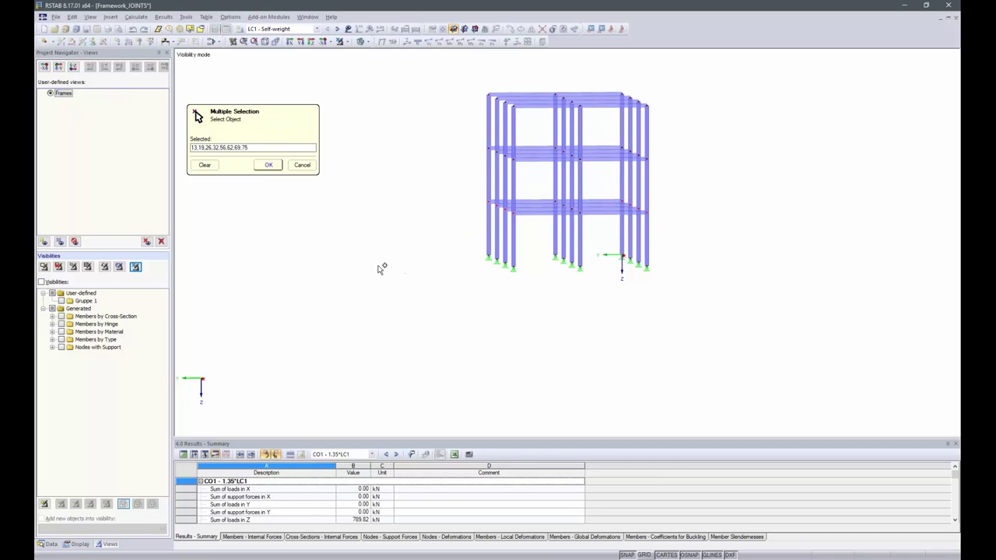
pyautogui.click(267, 165)
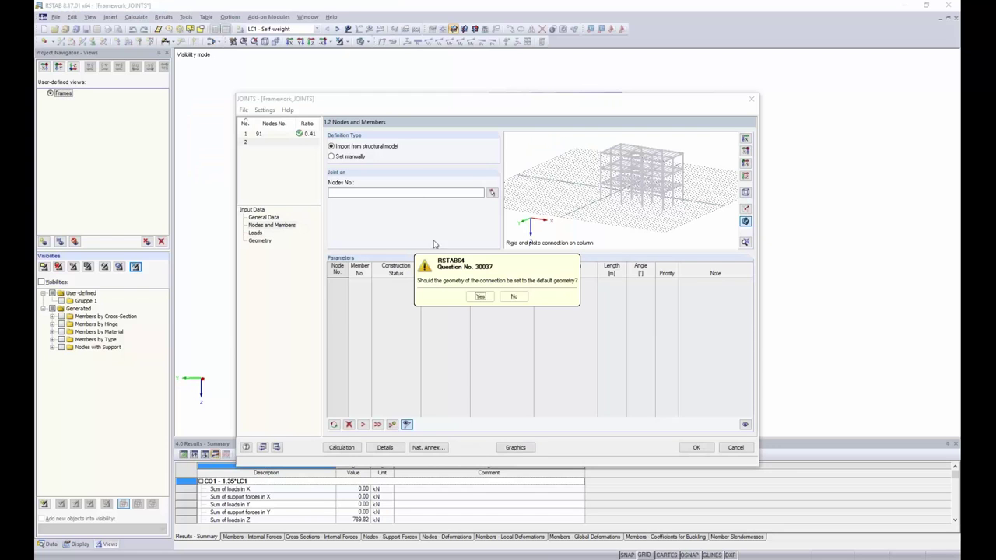
# Reset the connection geometry to the default and examine the assigned nodes and members in the joint preview.
pyautogui.click(480, 297)
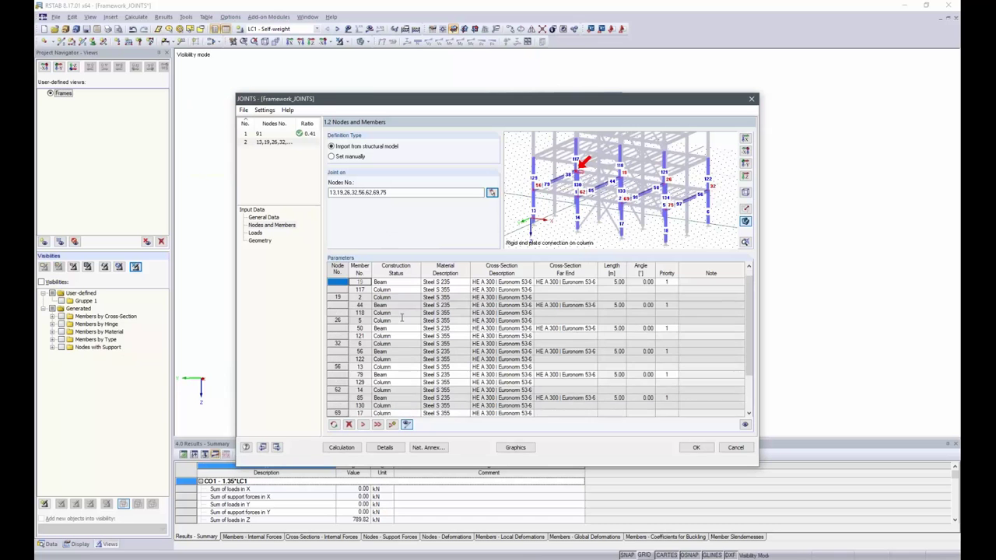
pyautogui.click(388, 328)
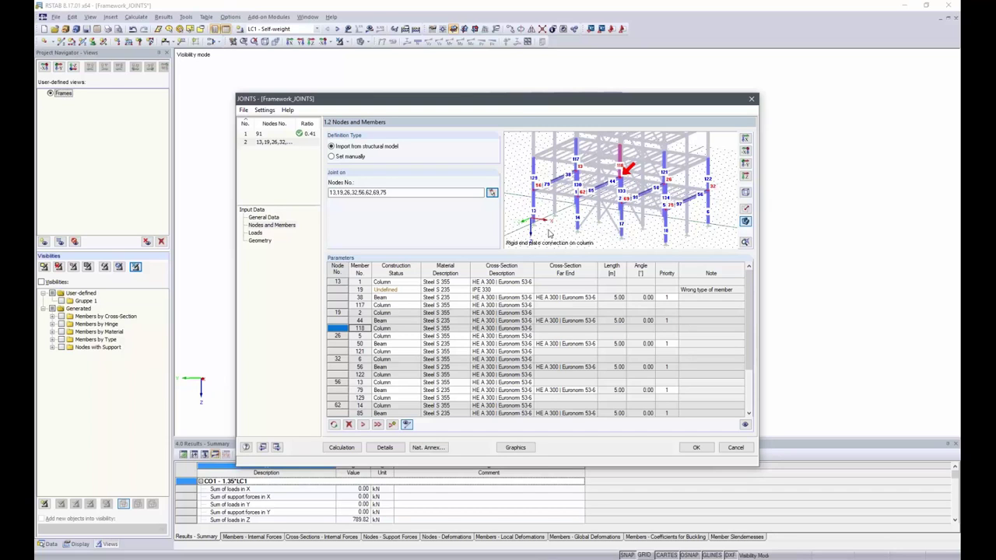
pyautogui.scroll(4, 535, 197)
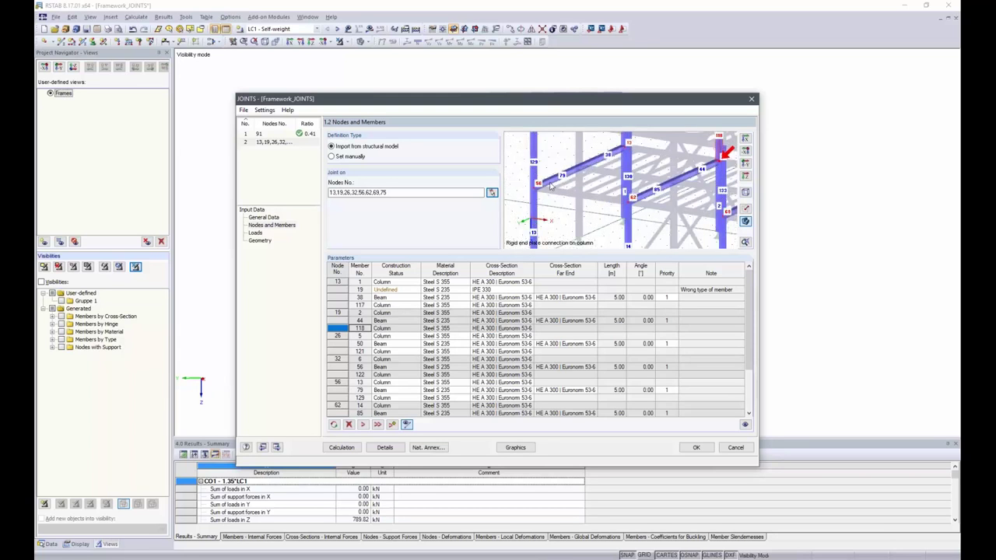
pyautogui.scroll(-1, 455, 300)
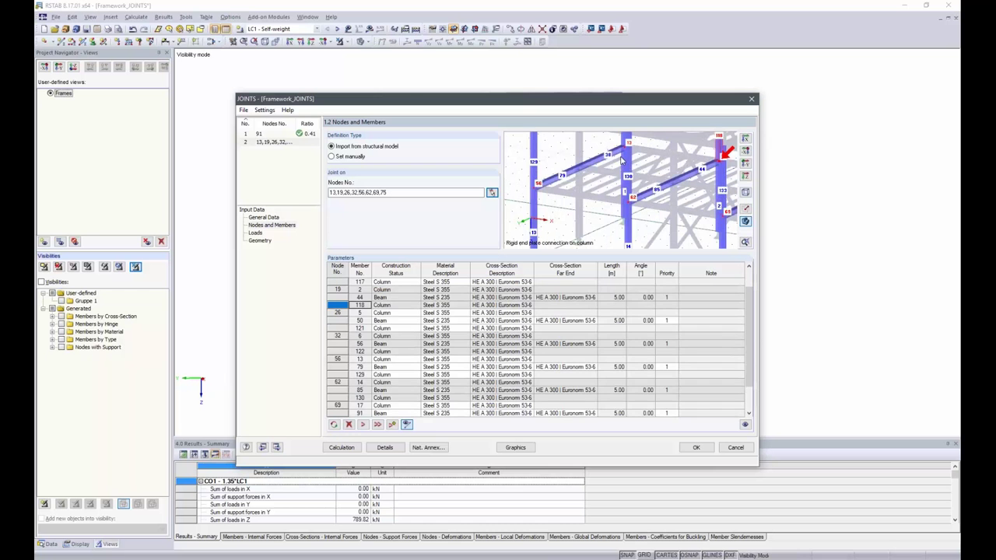
pyautogui.moveTo(622, 159); pyautogui.dragTo(618, 190, button='middle')
pyautogui.scroll(1, 354, 291)
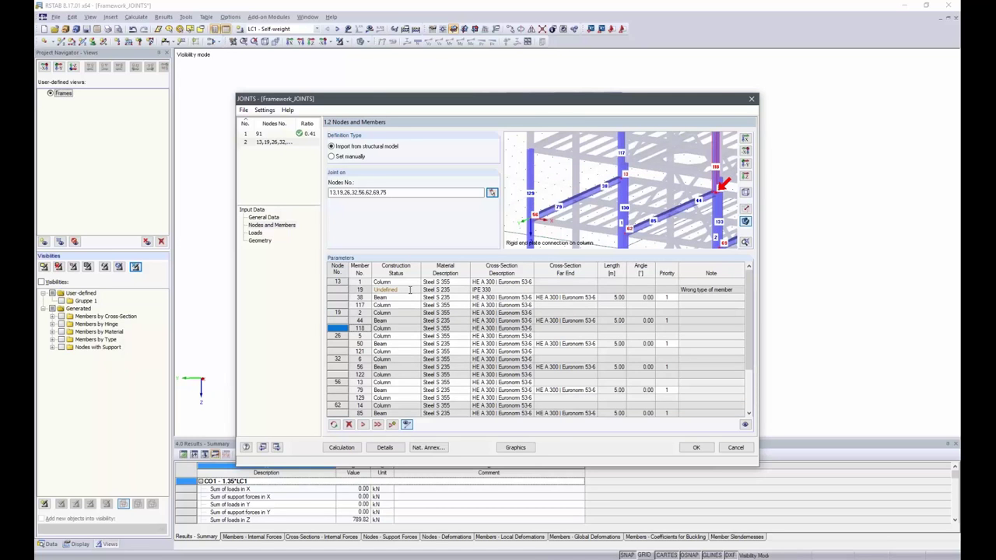
# Exclude the undefined IPE 330 member 19 at node 13 from the rigid joint.
pyautogui.click(411, 290)
pyautogui.keyDown('ctrl'); pyautogui.moveTo(588, 197); pyautogui.dragTo(630, 187, button='middle'); pyautogui.keyUp('ctrl')
pyautogui.scroll(3, 630, 186)
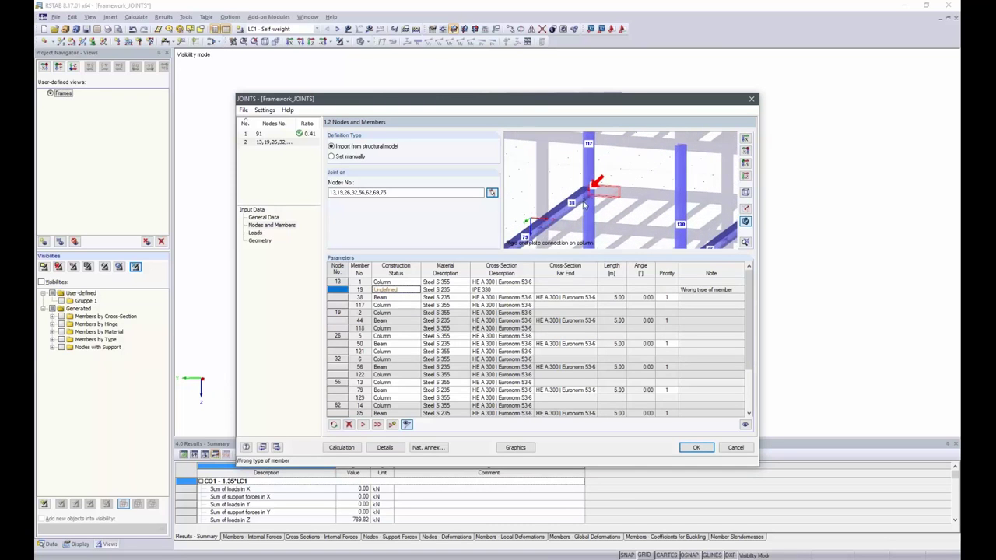
pyautogui.click(397, 290)
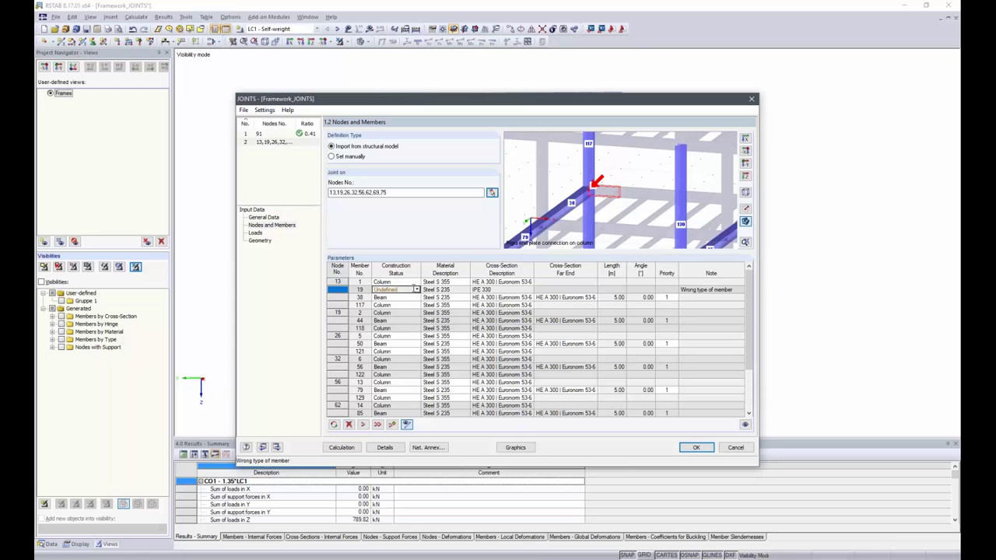
pyautogui.click(418, 291)
pyautogui.click(396, 314)
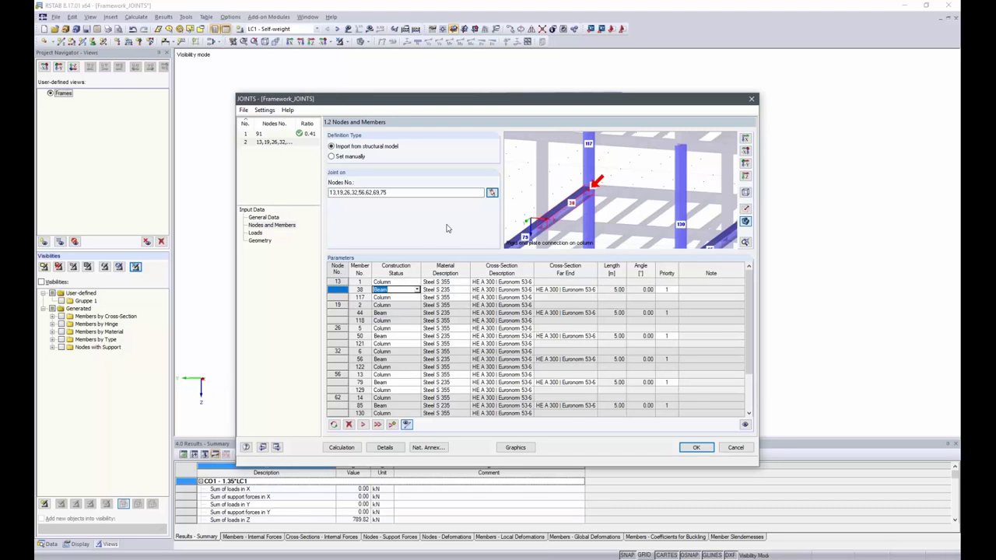
# Select result combination RC1, ULS (STR/GEO) - Permanent / transient - Eq. 6.10, for the design of the rigid joint.
pyautogui.click(256, 233)
pyautogui.scroll(-3, 461, 226)
pyautogui.doubleClick(359, 409)
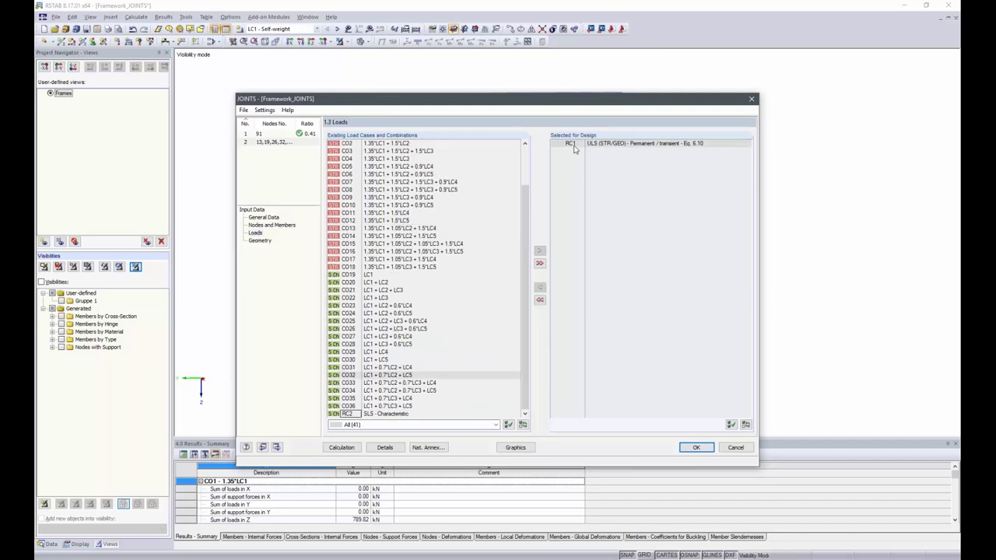
# In the joint geometry, set the lower flange arrangement of beam 1 to Taper.
pyautogui.click(260, 240)
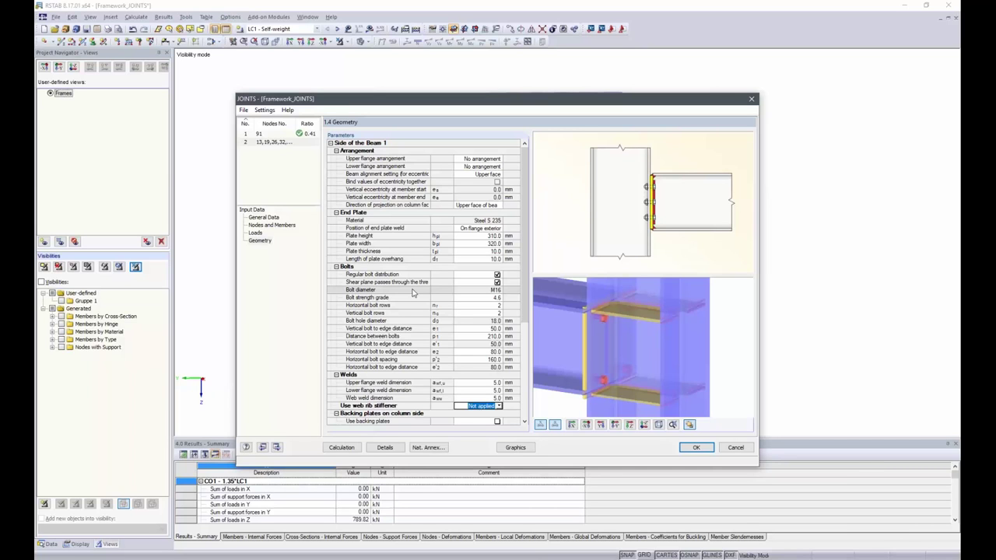
pyautogui.moveTo(599, 368); pyautogui.dragTo(783, 359)
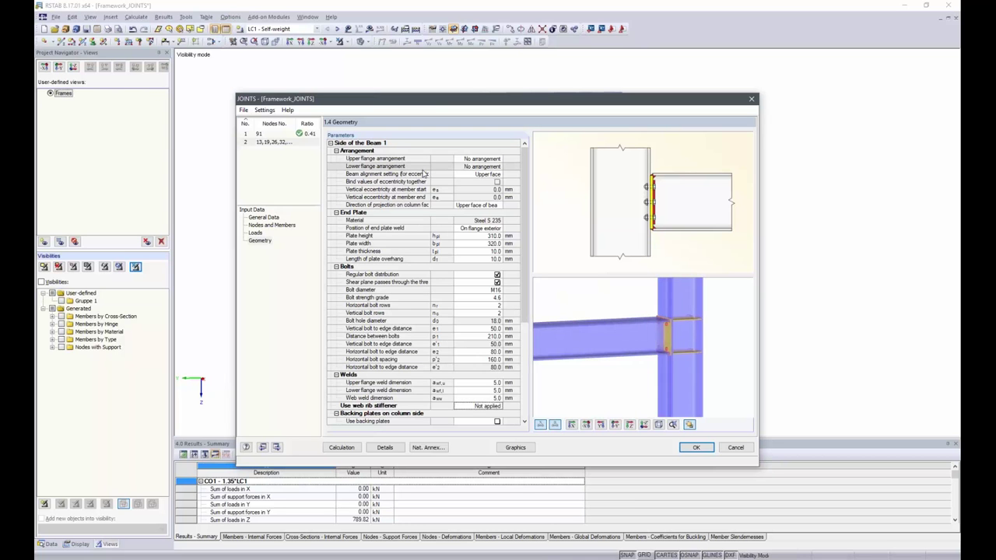
pyautogui.click(490, 167)
pyautogui.click(490, 167)
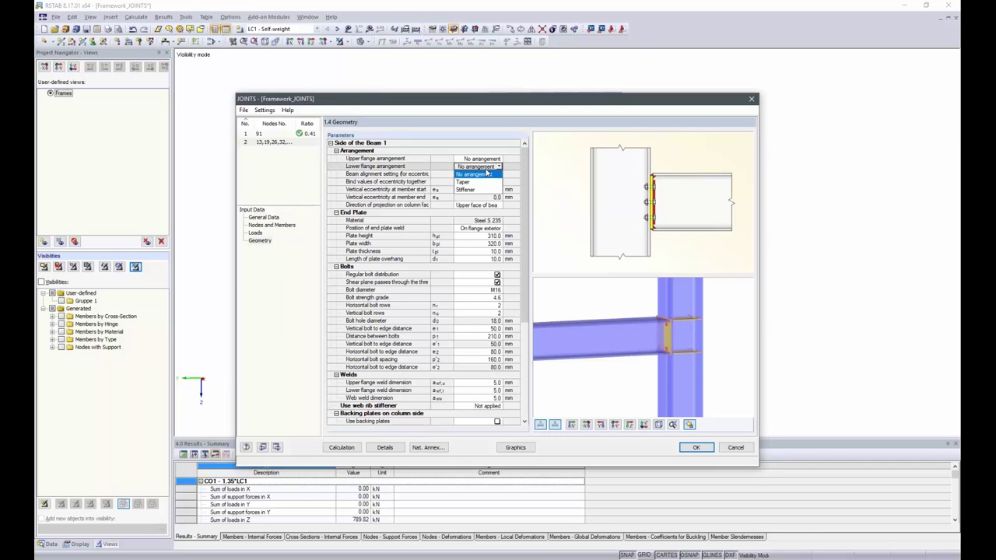
pyautogui.click(479, 182)
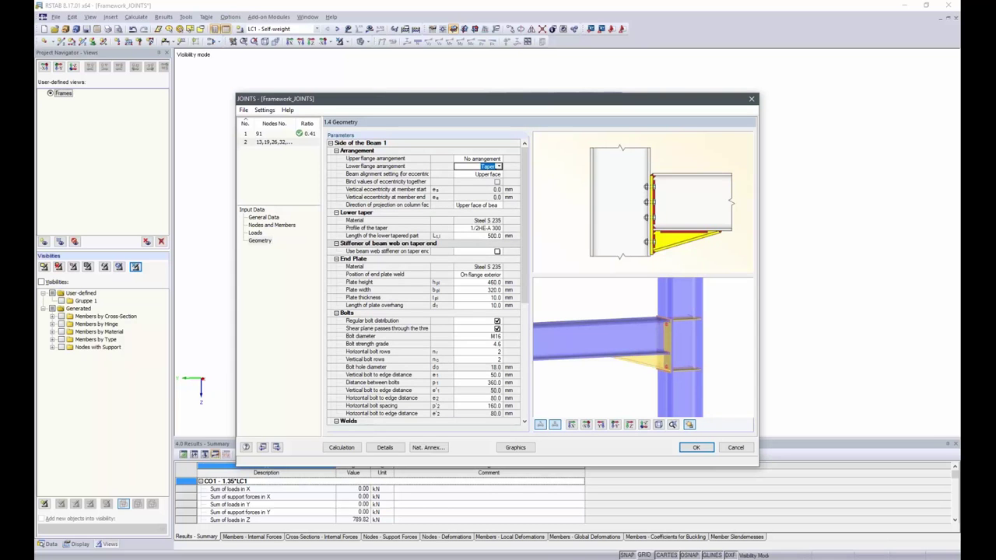
# Replace the taper profile with a thin-walled symmetric T-section with h 200, b 300, t 15, s 10 and a 5 mm.
pyautogui.click(489, 228)
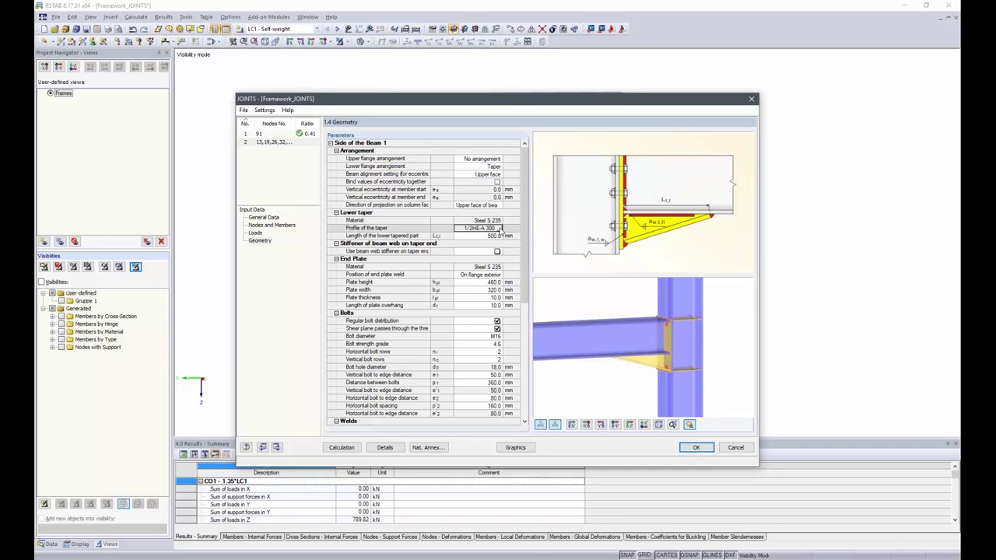
pyautogui.click(498, 228)
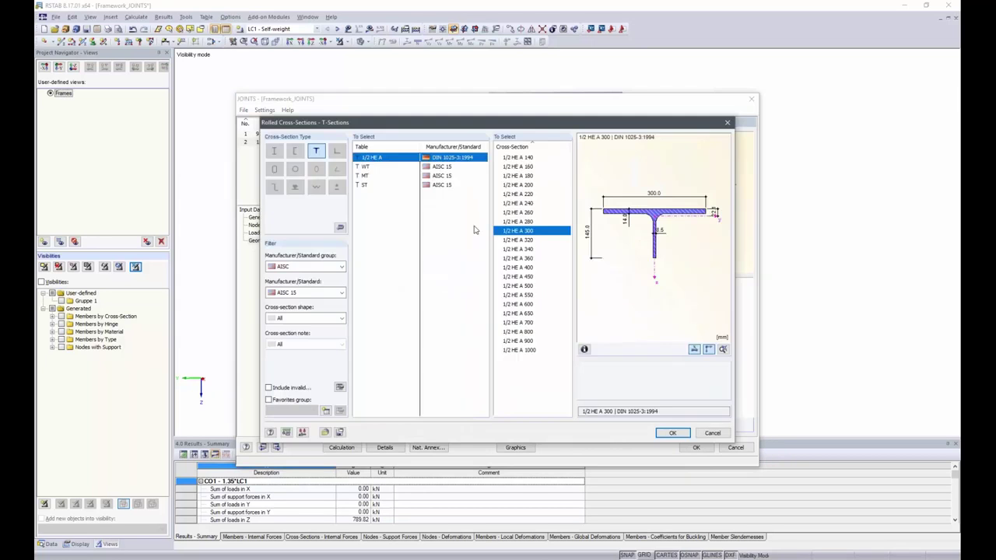
pyautogui.click(340, 228)
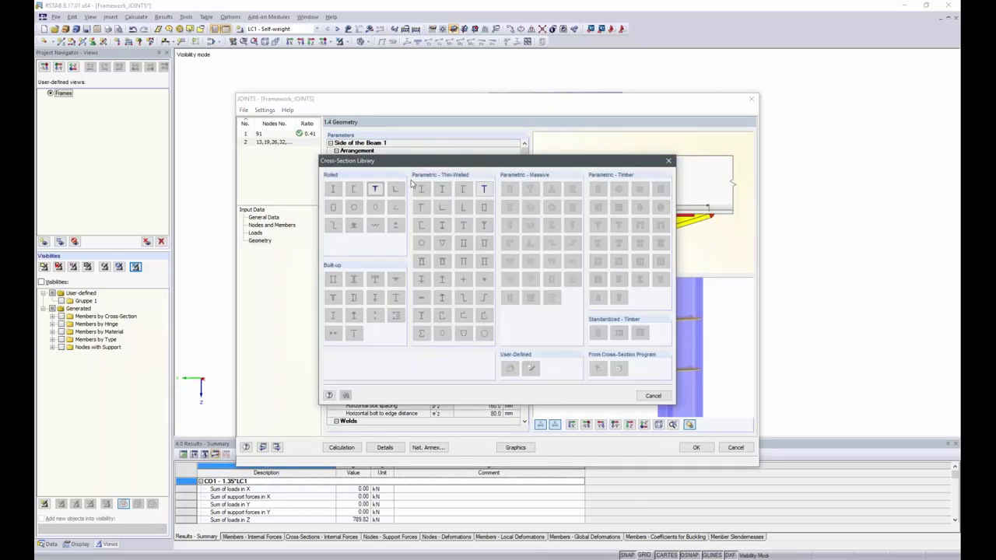
pyautogui.click(482, 191)
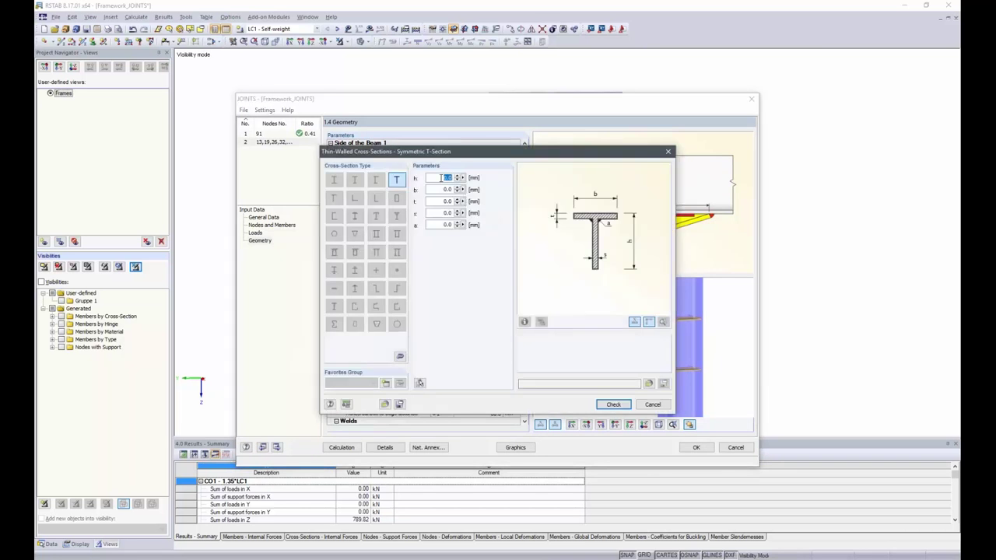
pyautogui.write('202')
pyautogui.press('Tab')
pyautogui.write('300')
pyautogui.press('Tab')
pyautogui.write('15')
pyautogui.press('Tab')
pyautogui.write('10')
pyautogui.press('Tab')
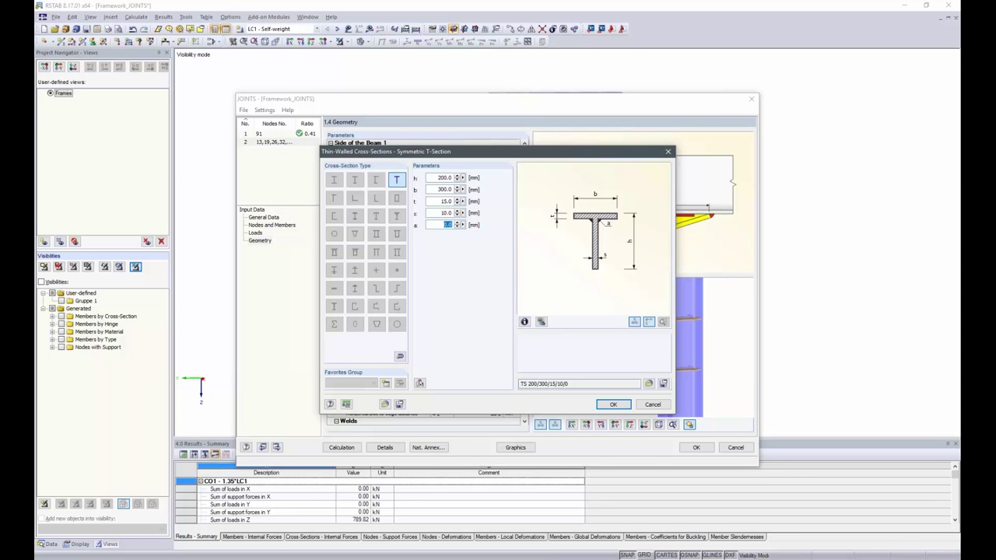
pyautogui.write('5')
pyautogui.click(612, 404)
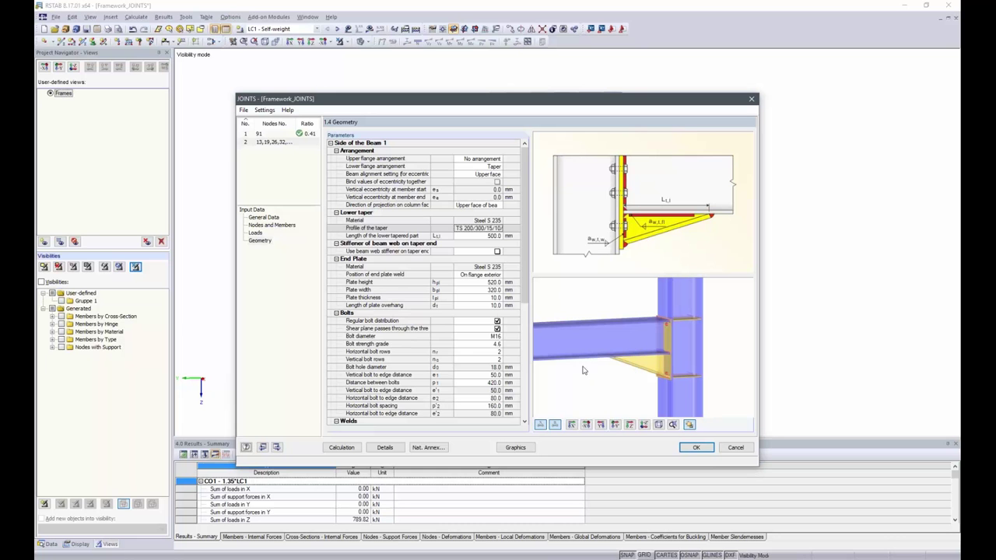
# Set the length of the lower tapered part to 400 mm.
pyautogui.click(482, 236)
pyautogui.write('400')
pyautogui.press('Return')
# Change the position of the end plate weld to On flange face and inspect the plate's upper edge in the 3D preview.
pyautogui.click(478, 290)
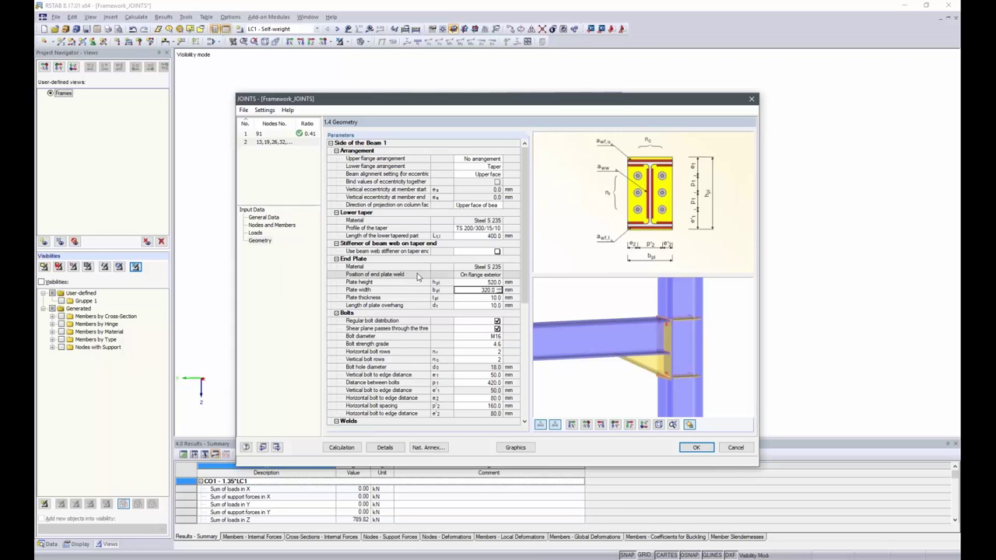
pyautogui.click(474, 275)
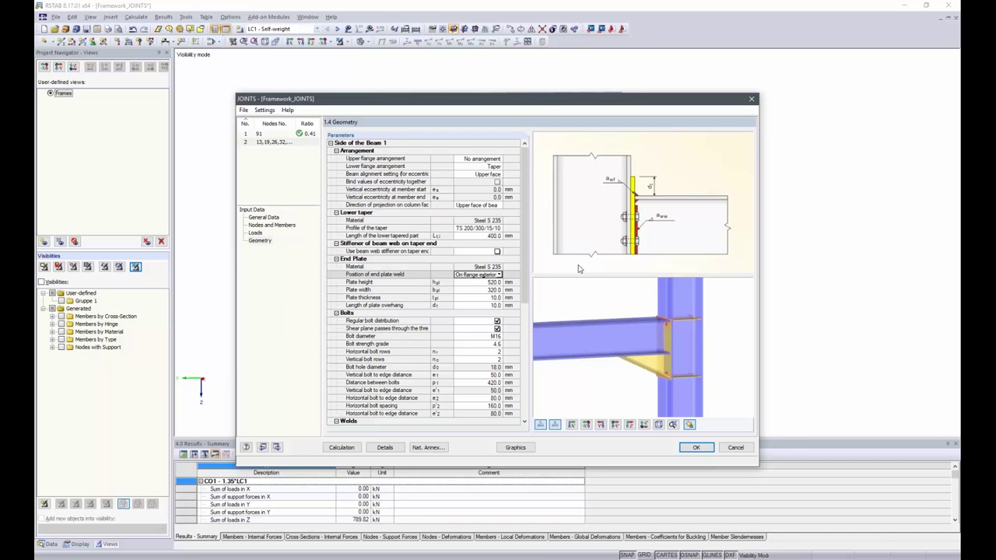
pyautogui.click(499, 275)
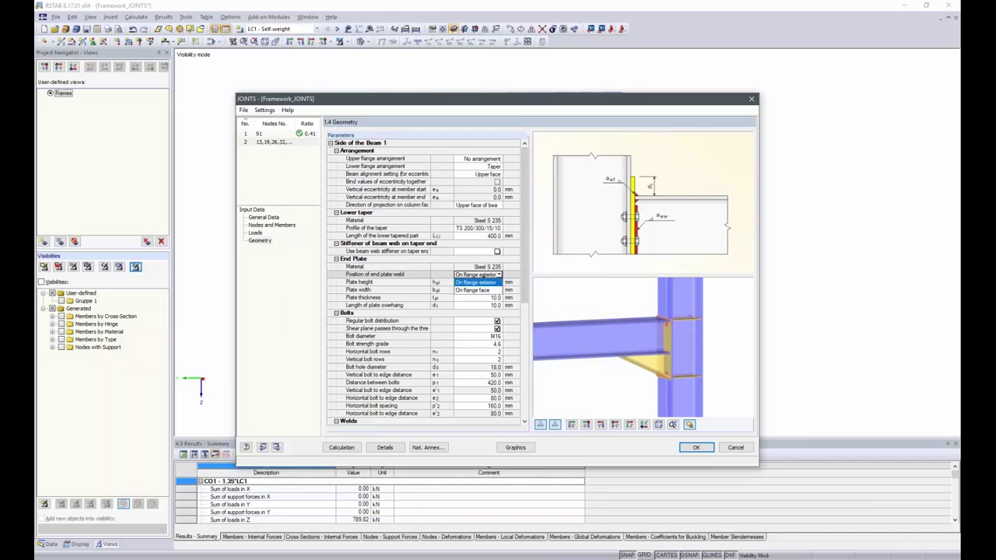
pyautogui.click(471, 292)
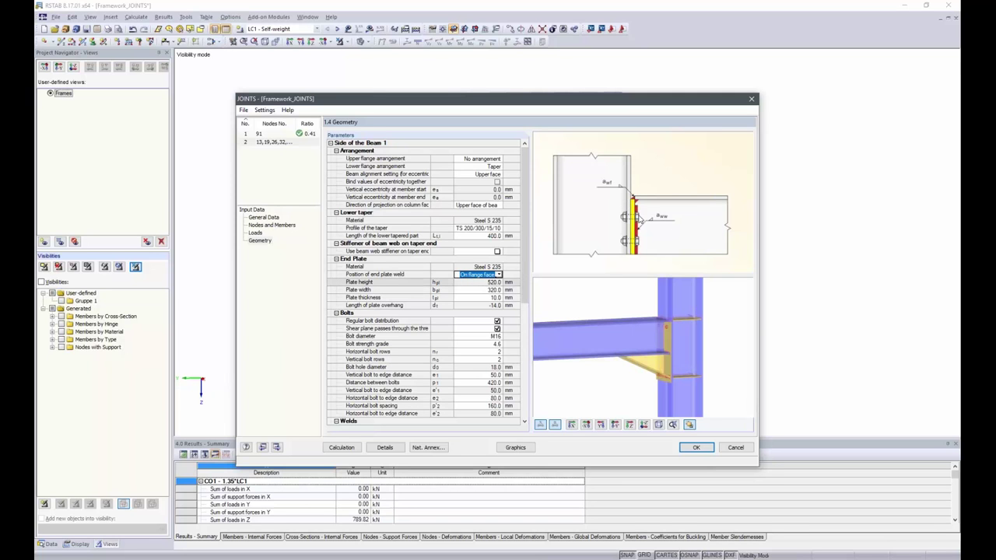
pyautogui.scroll(5, 670, 354)
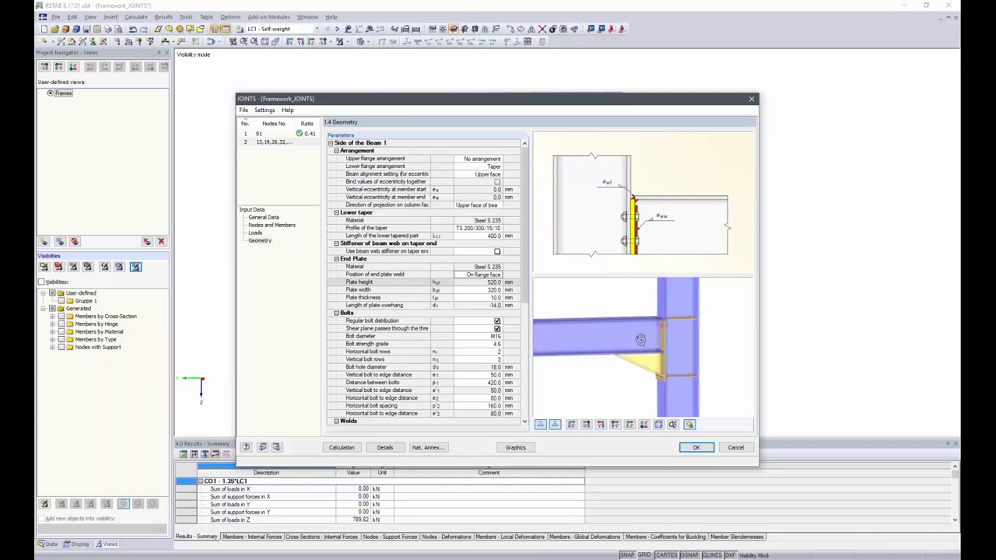
pyautogui.scroll(1, 676, 359)
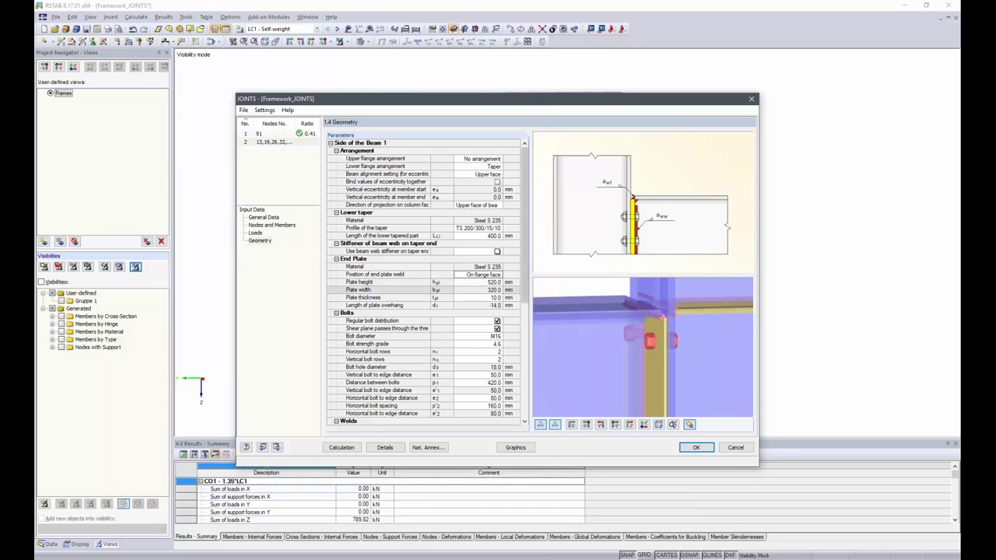
# Set the end plate to 500 mm height, 300 mm width and 25 mm thickness.
pyautogui.click(482, 281)
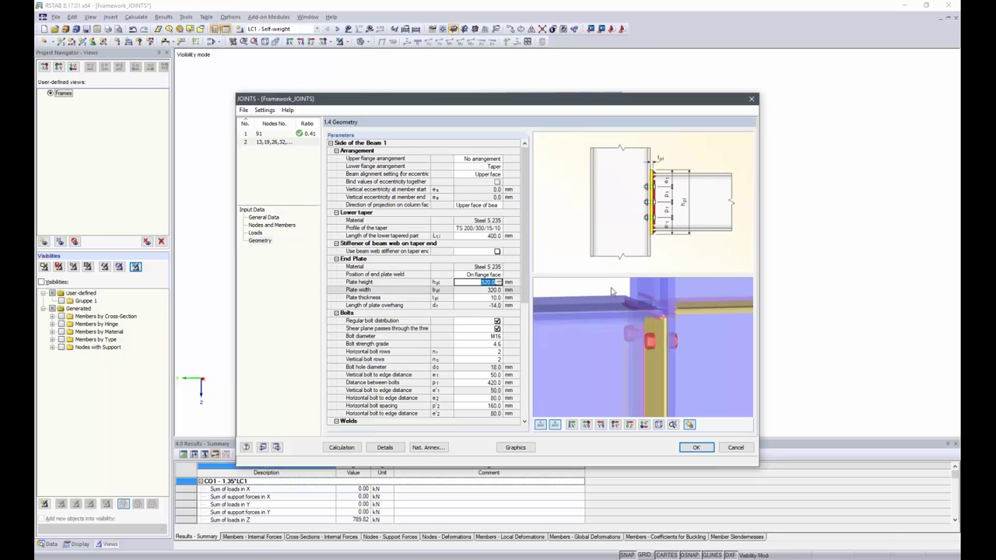
pyautogui.write('500')
pyautogui.press('Return')
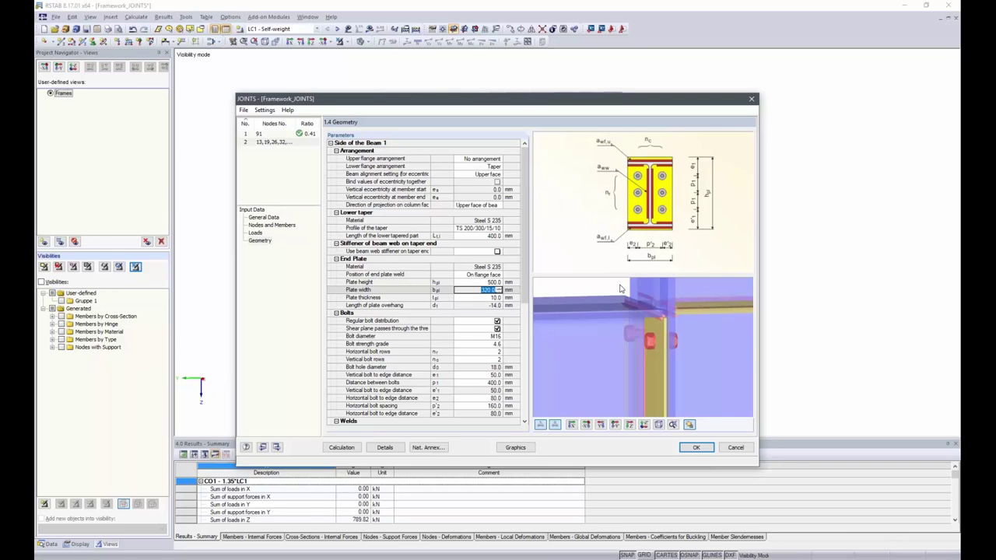
pyautogui.press('Tab')
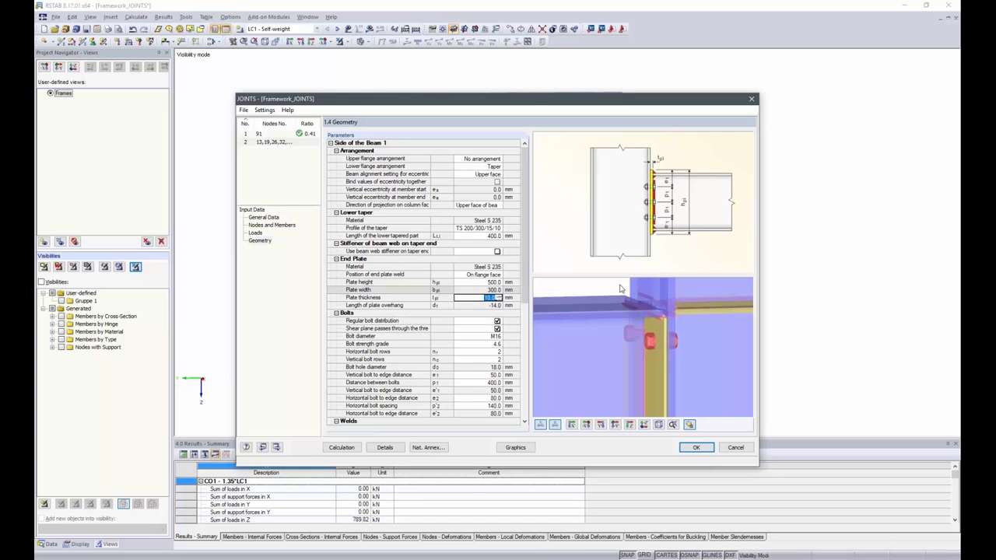
pyautogui.write('25')
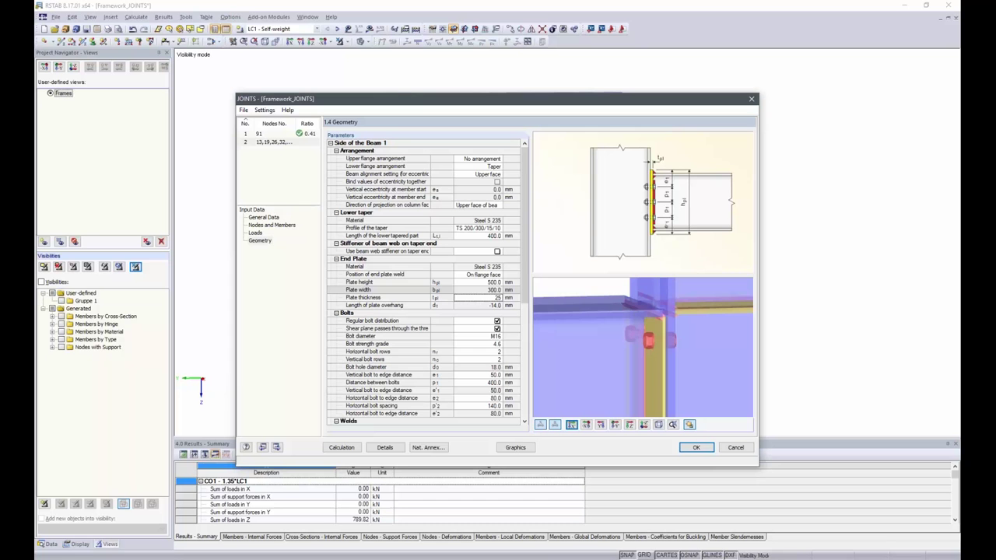
pyautogui.scroll(-5, 621, 328)
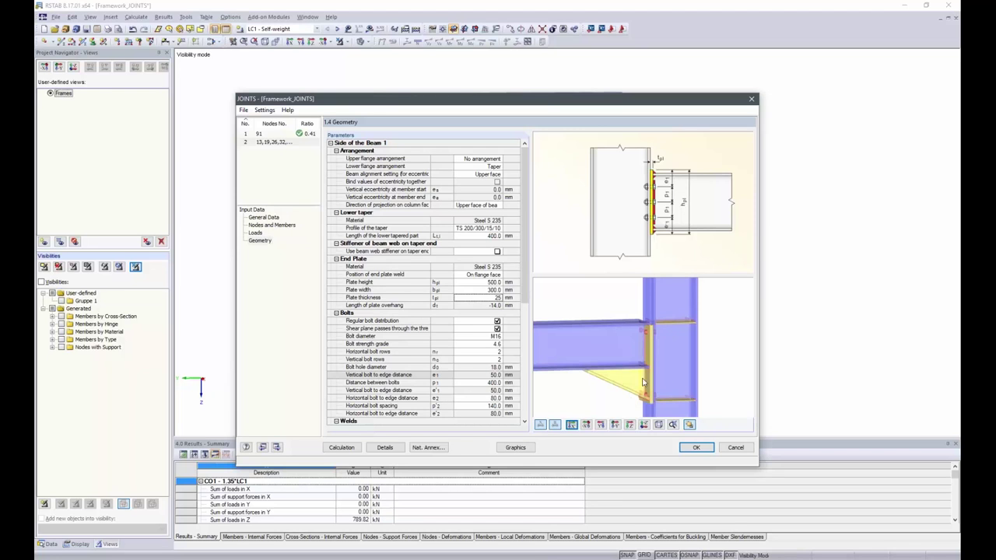
pyautogui.scroll(4, 645, 400)
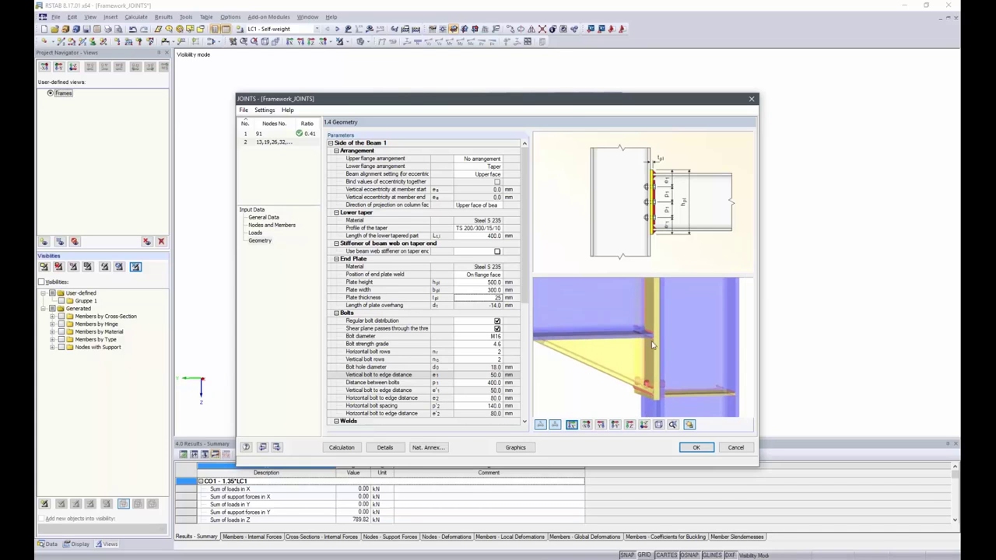
pyautogui.scroll(-4, 639, 332)
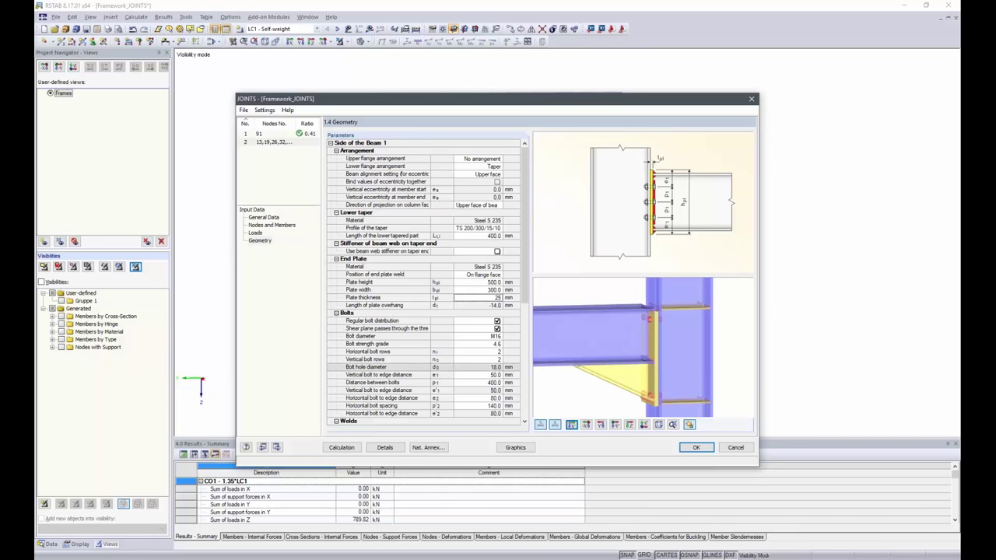
# Turn off the regular bolt distribution and set the end plate bolts to diameter M20 with strength grade 10.9.
pyautogui.click(497, 321)
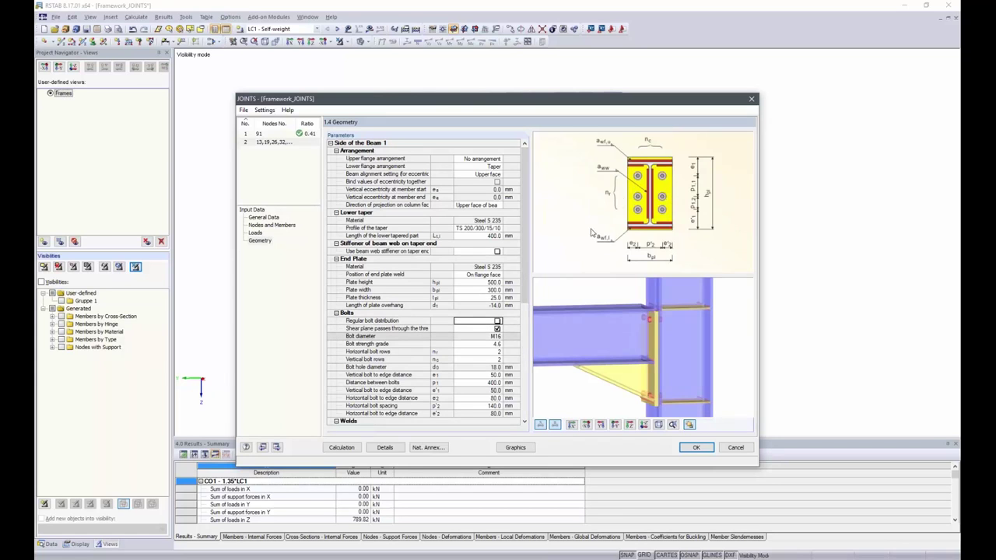
pyautogui.click(462, 336)
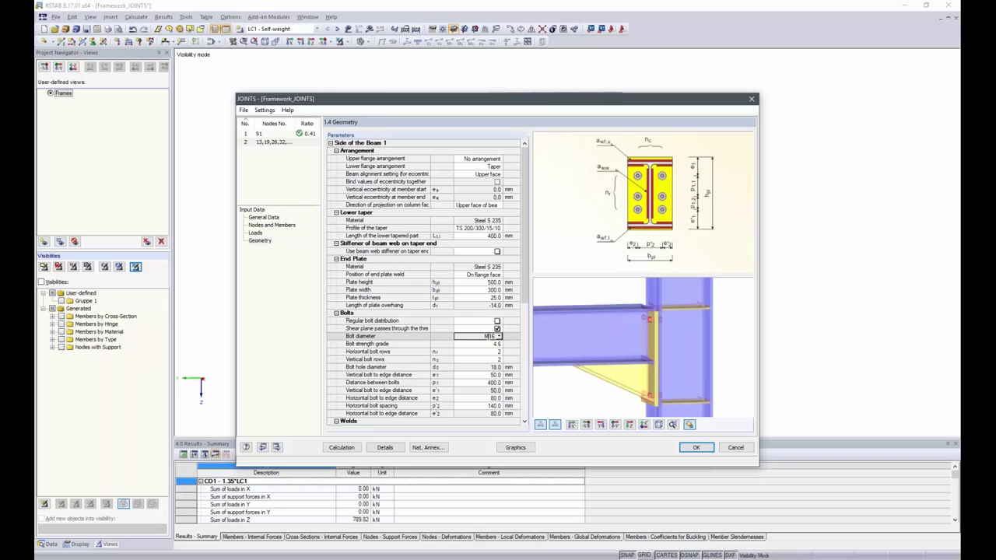
pyautogui.click(498, 336)
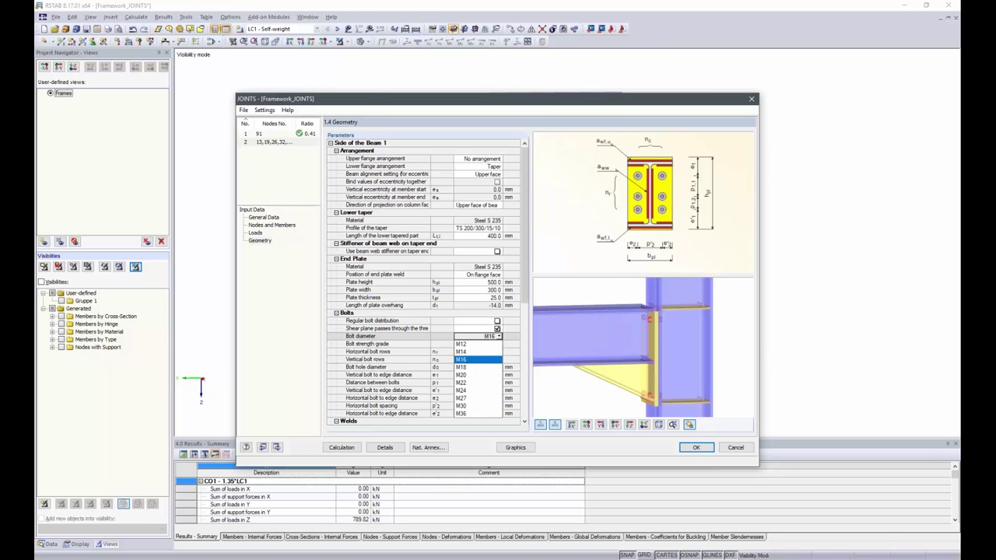
pyautogui.click(476, 358)
pyautogui.click(476, 344)
pyautogui.click(498, 343)
pyautogui.click(471, 382)
# Set three horizontal bolt rows with bolt distances p1,1 of 160 mm and p1,2 of 200 mm.
pyautogui.click(496, 353)
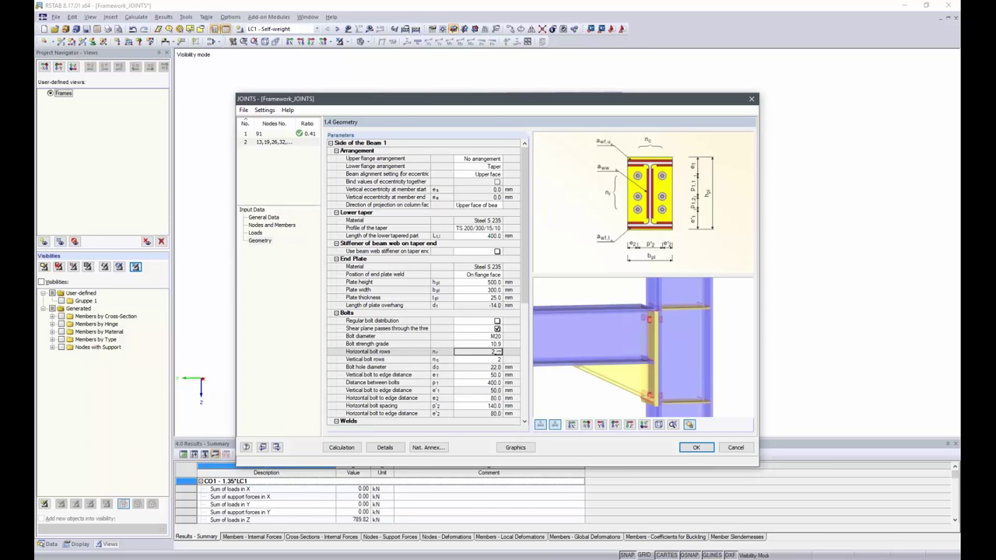
pyautogui.click(499, 350)
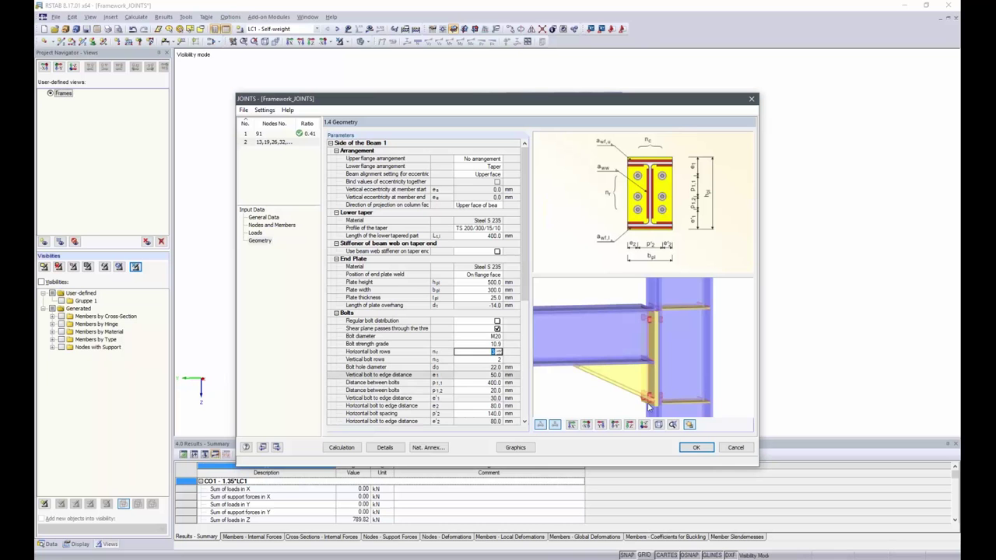
pyautogui.click(472, 383)
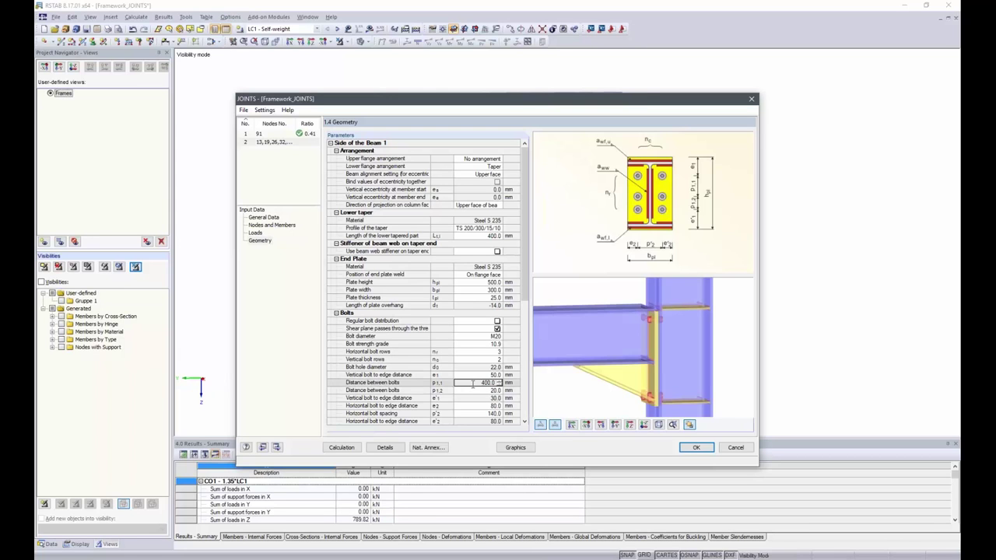
pyautogui.doubleClick(472, 383)
pyautogui.write('150')
pyautogui.press('Return')
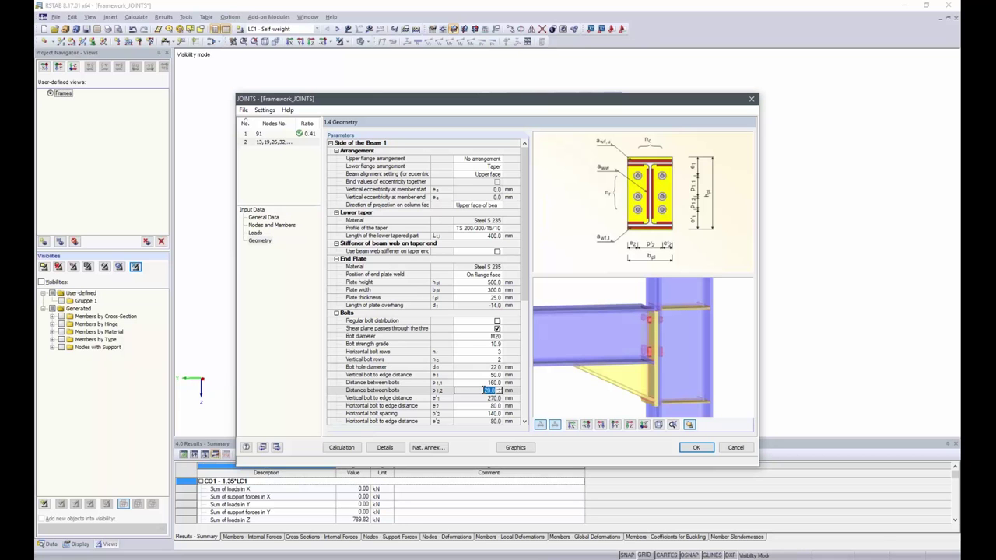
pyautogui.write('200')
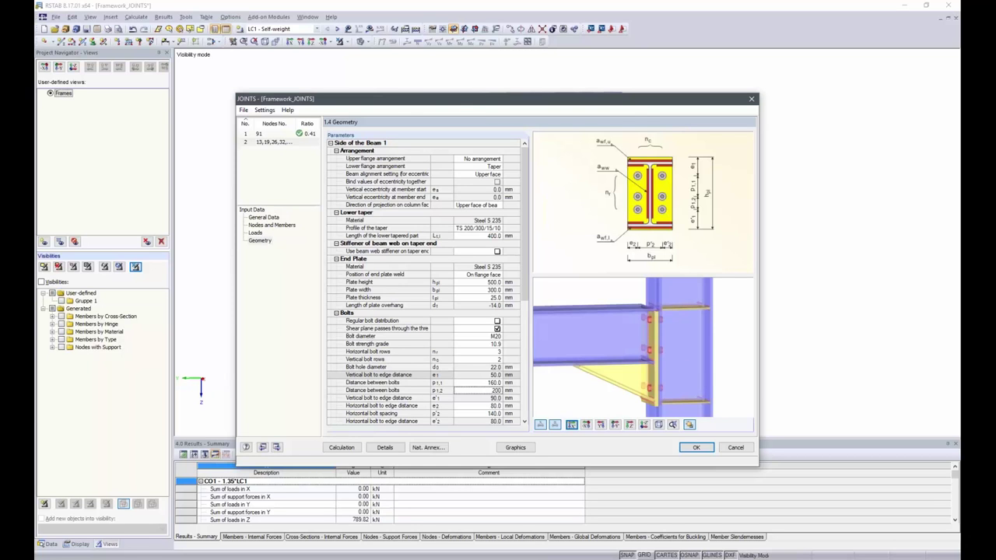
# Set the web weld dimension of the end plate connection to 3 mm.
pyautogui.scroll(-7, 435, 362)
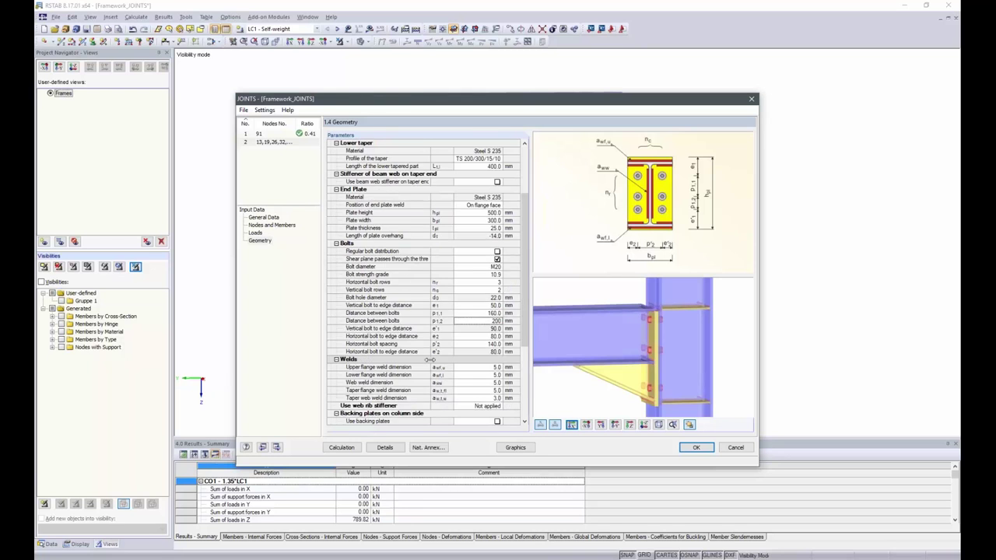
pyautogui.scroll(2, 428, 359)
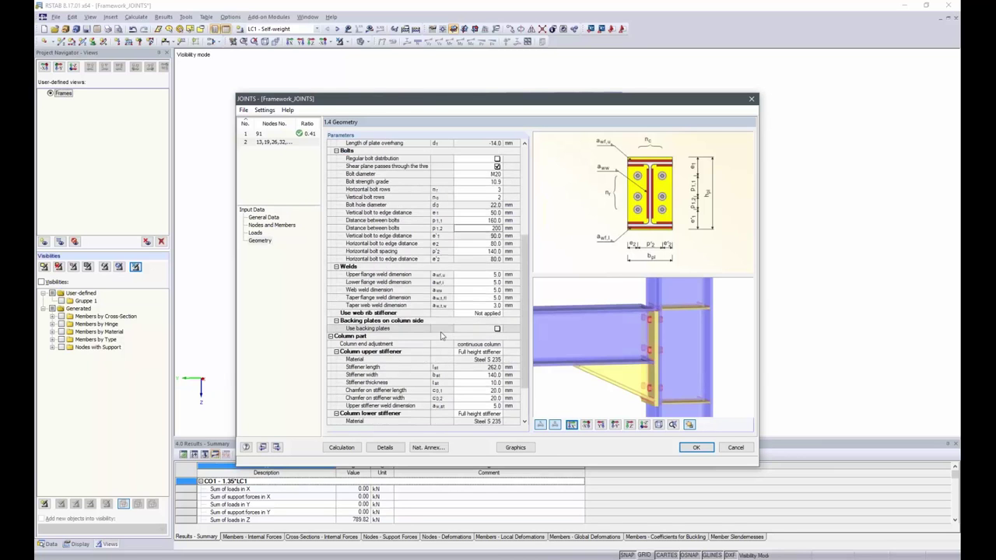
pyautogui.click(483, 290)
pyautogui.doubleClick(482, 290)
pyautogui.write('3')
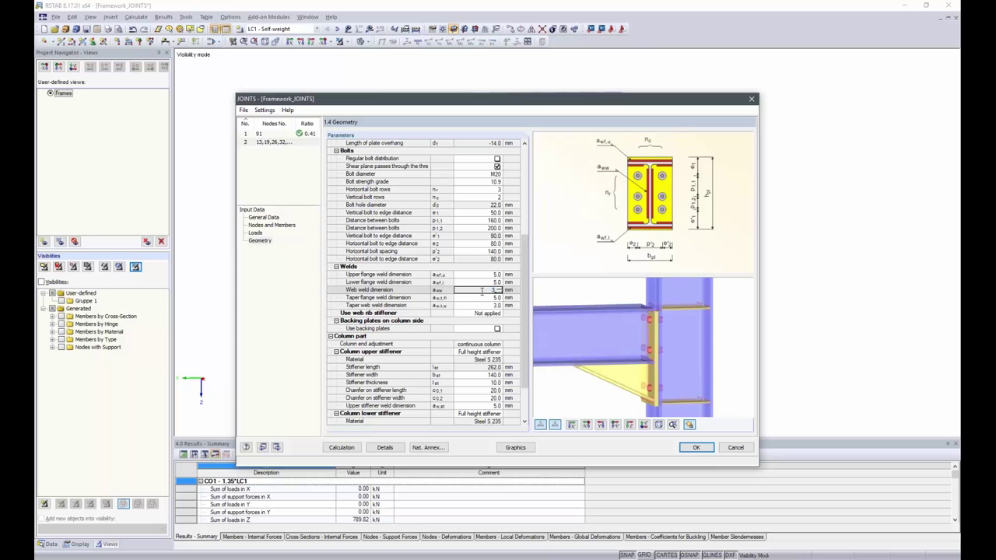
pyautogui.press('Return')
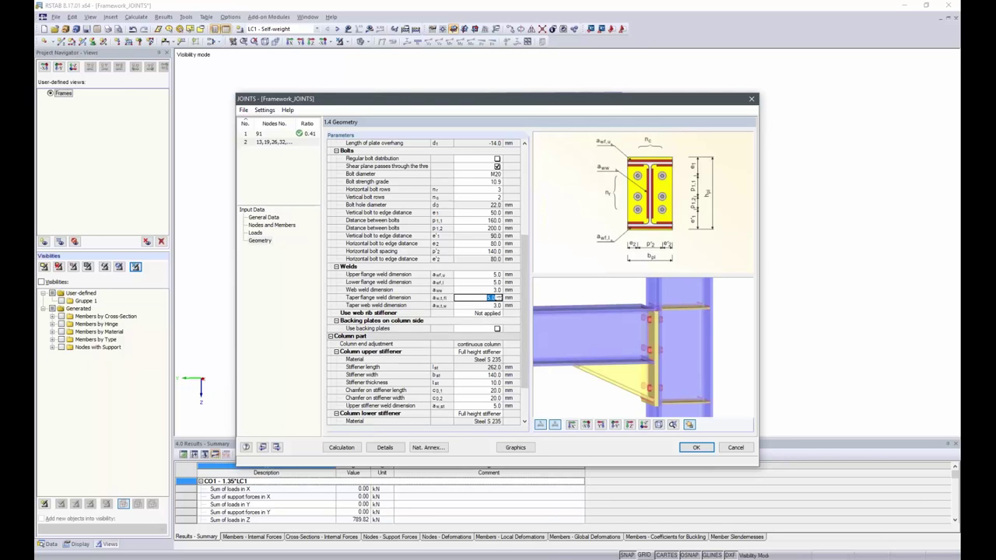
# Review the web rib stiffener, backing plate and column stiffener settings, and run the calculation for the tapered end plate joint.
pyautogui.click(467, 313)
pyautogui.click(472, 328)
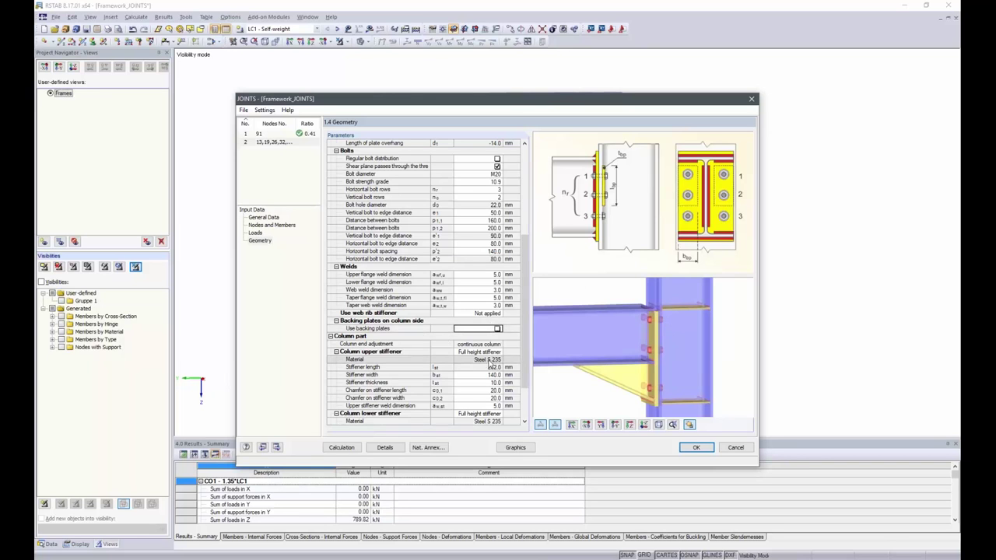
pyautogui.scroll(-1, 486, 361)
pyautogui.scroll(-2, 486, 361)
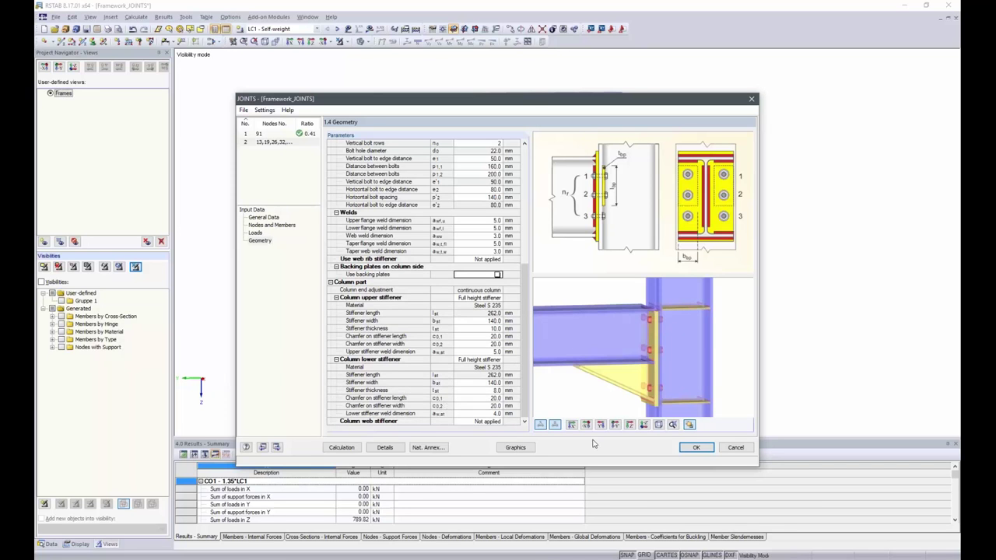
pyautogui.click(347, 450)
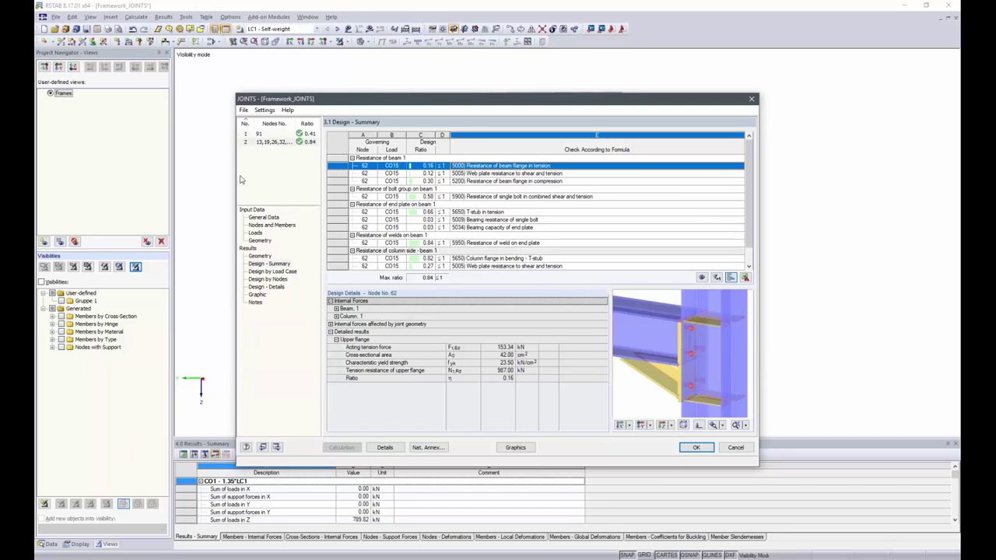
# Create JOINTS case 3 as a rigid beam-to-beam joint with the rigid splice plate connection type.
pyautogui.click(243, 111)
pyautogui.click(261, 124)
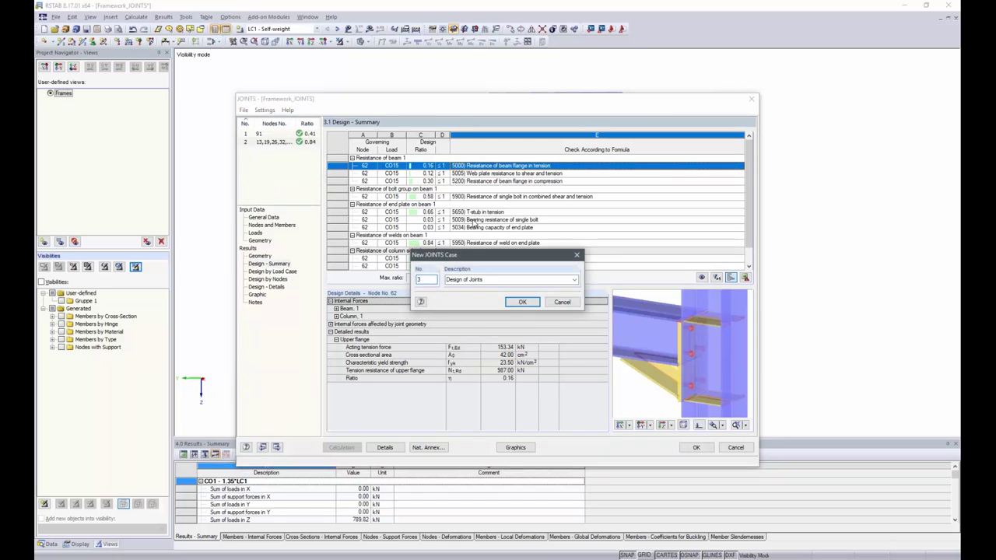
pyautogui.click(520, 302)
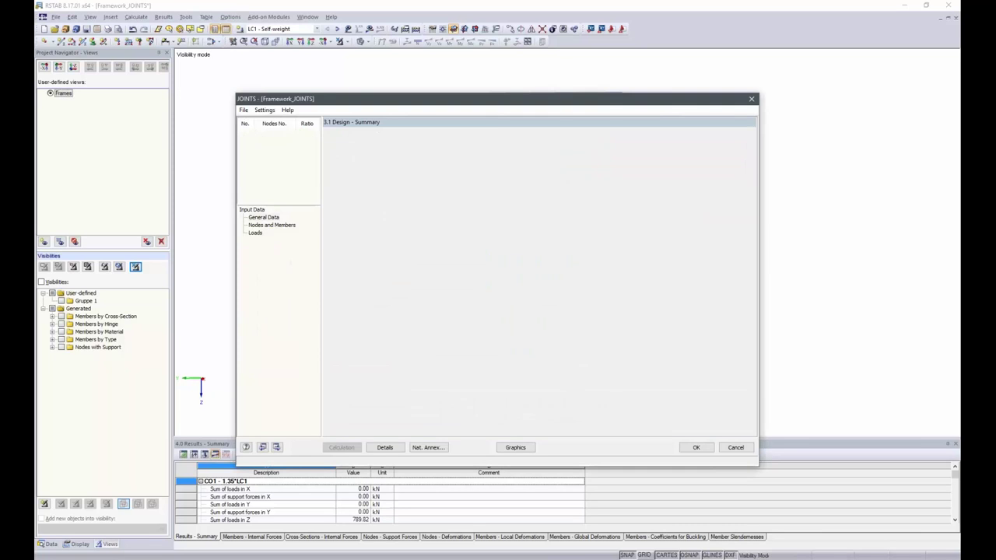
pyautogui.click(351, 185)
pyautogui.click(351, 184)
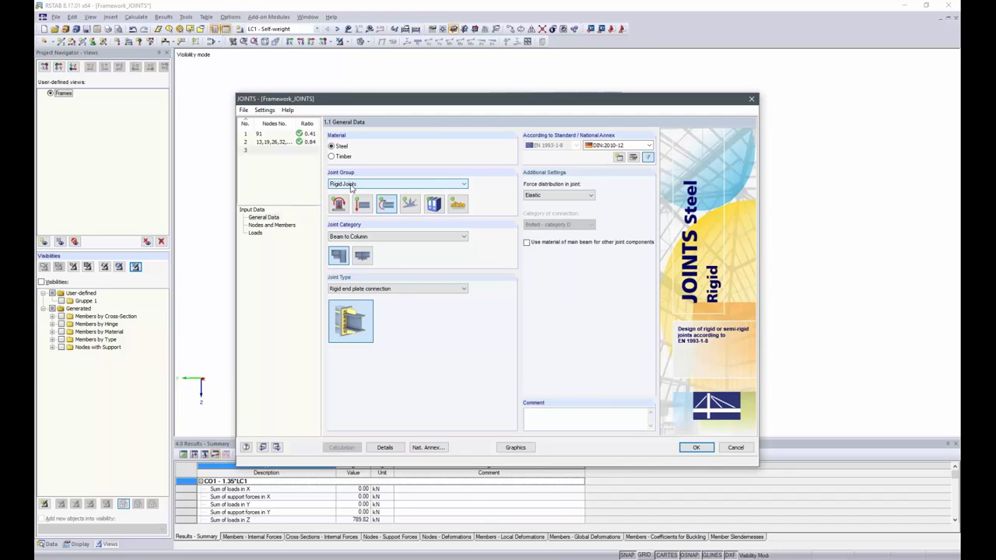
pyautogui.click(362, 256)
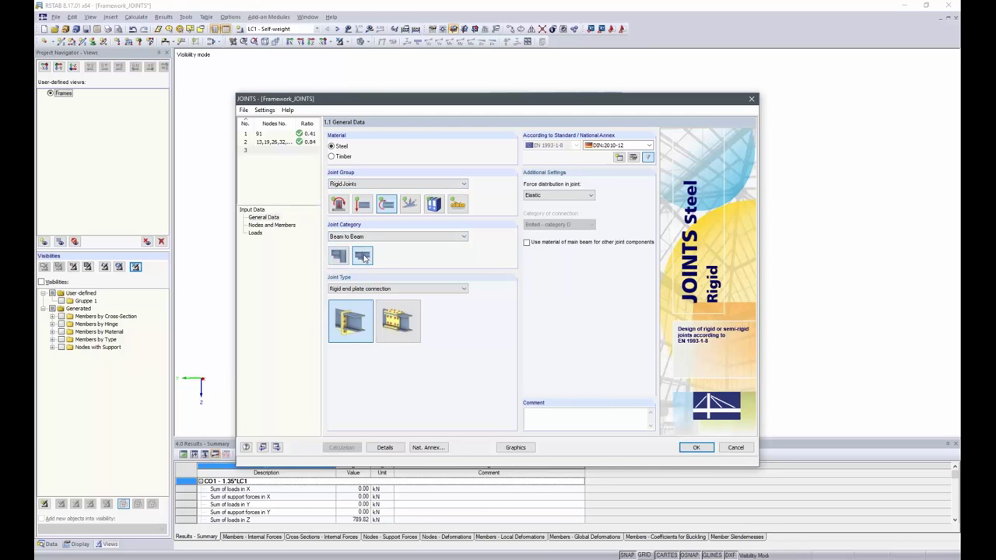
pyautogui.click(403, 330)
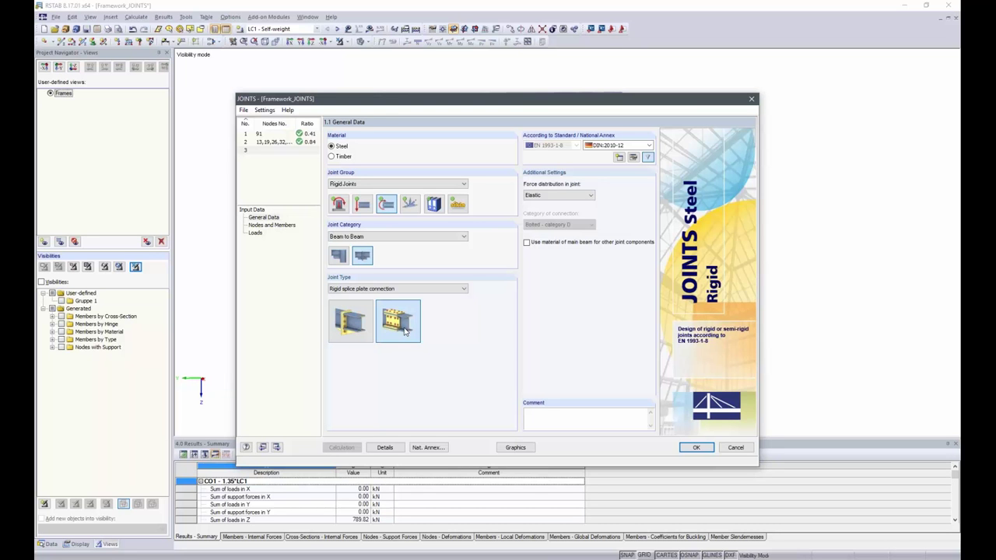
# Start picking the splice joint's node in the model and cancel the frames-only visibility to display the whole structure.
pyautogui.click(261, 225)
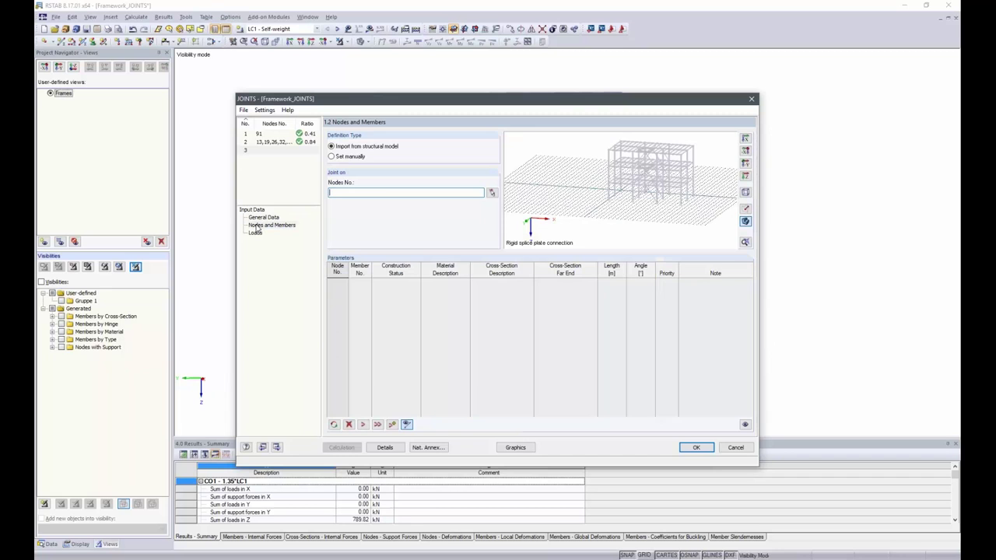
pyautogui.click(492, 193)
pyautogui.keyDown('ctrl'); pyautogui.moveTo(427, 247); pyautogui.dragTo(373, 329, button='middle'); pyautogui.keyUp('ctrl')
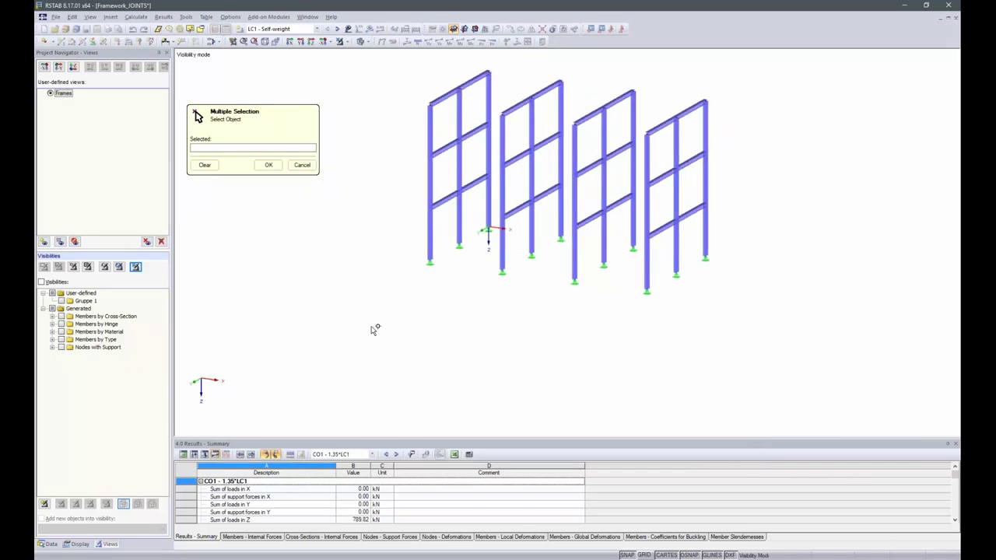
pyautogui.click(136, 267)
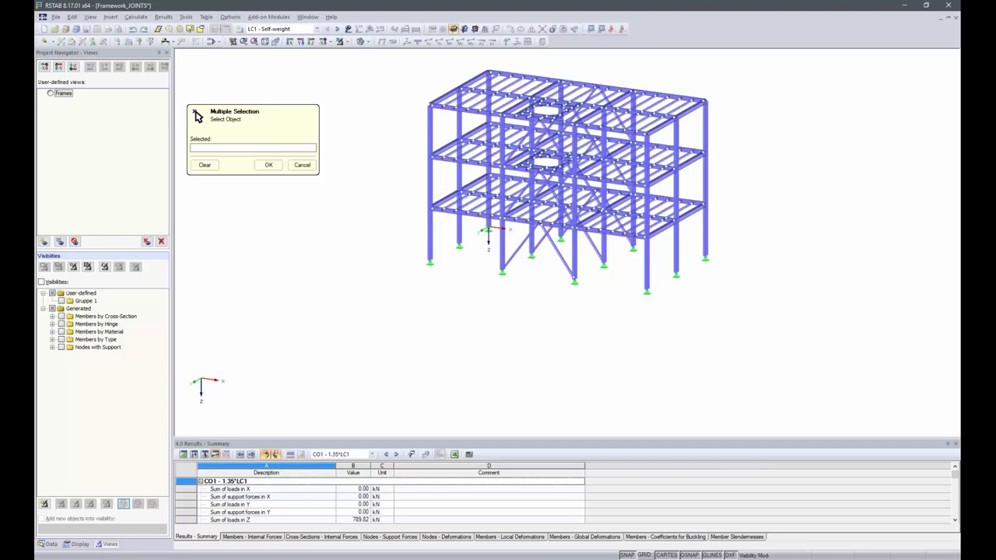
# Assign the splice joint to node 37 on the lowest floor's longitudinal beam and accept the default connection geometry.
pyautogui.keyDown('ctrl'); pyautogui.moveTo(437, 302); pyautogui.dragTo(494, 285, button='middle'); pyautogui.keyUp('ctrl')
pyautogui.scroll(2, 494, 216)
pyautogui.scroll(1, 496, 217)
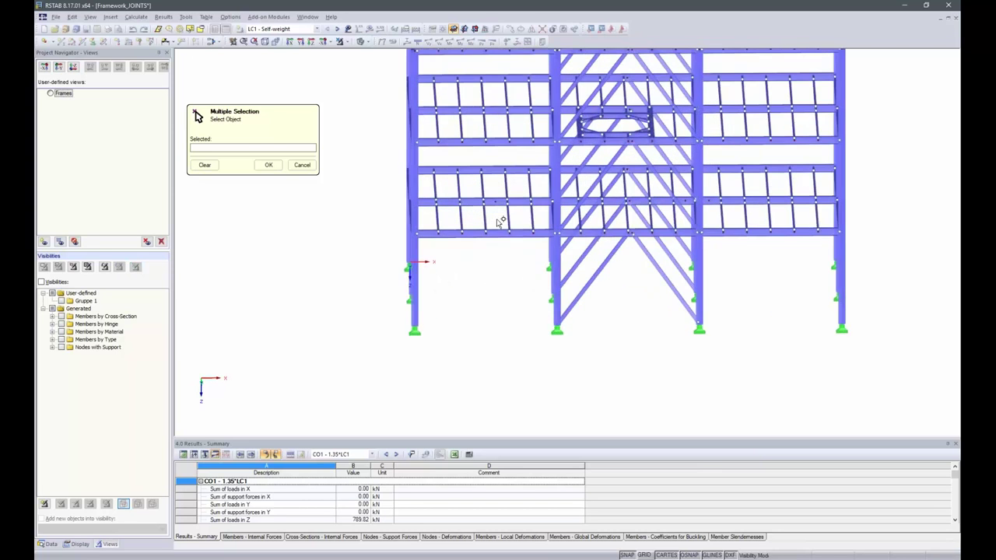
pyautogui.scroll(2, 498, 218)
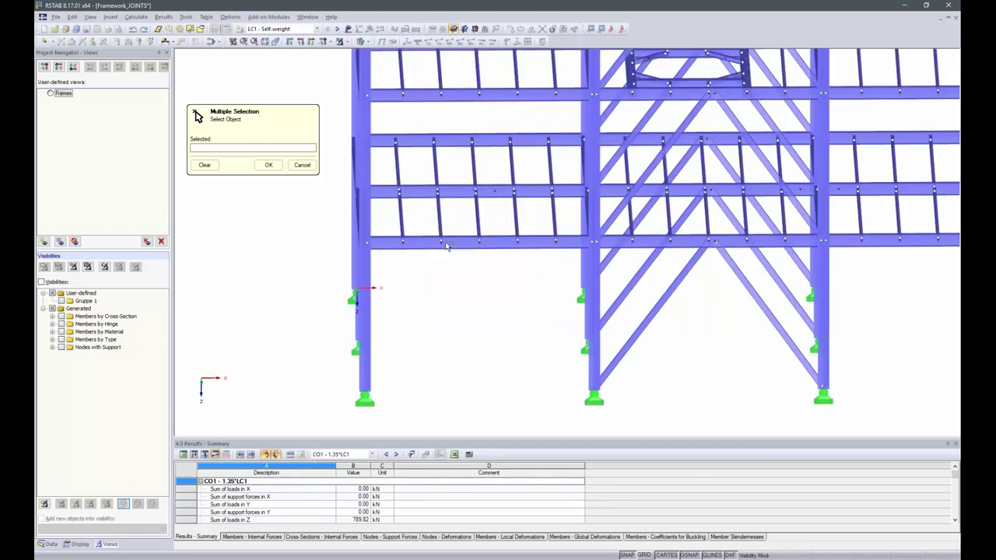
pyautogui.click(493, 191)
pyautogui.click(269, 165)
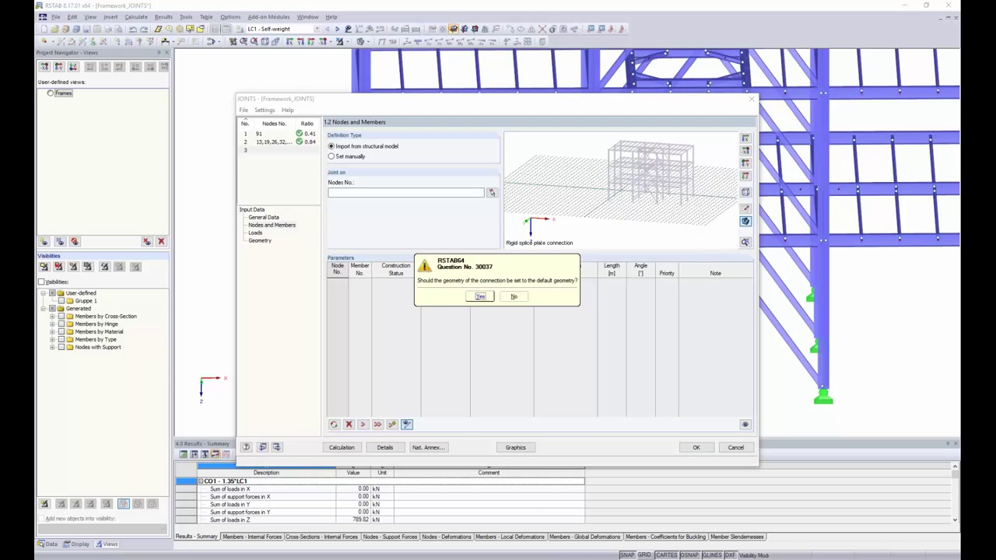
pyautogui.click(480, 297)
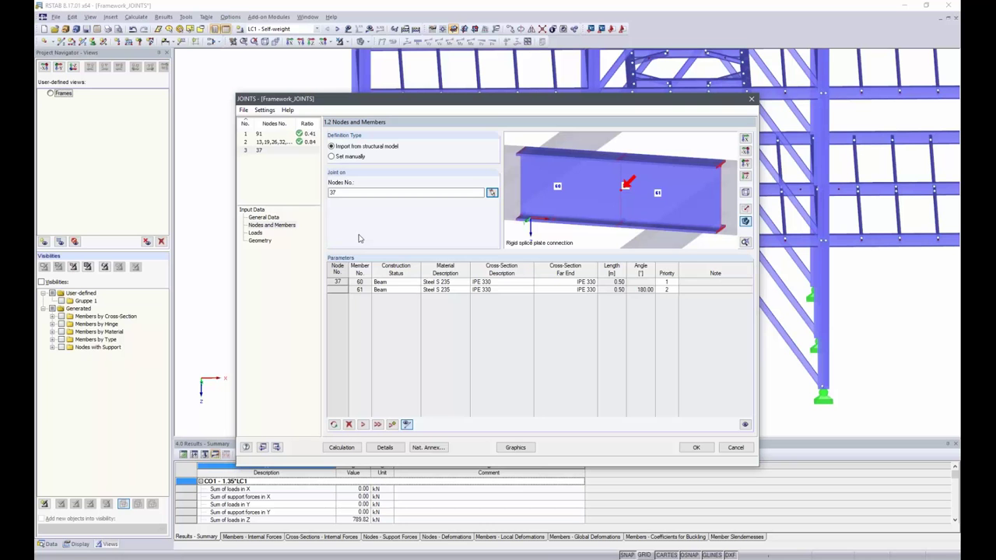
# Add a load from the end of the existing loads list to the splice joint's design.
pyautogui.click(255, 232)
pyautogui.scroll(-3, 443, 346)
pyautogui.doubleClick(381, 406)
# Open the splice joint's geometry settings and examine the flange and web plates from different angles in the 3D preview.
pyautogui.click(265, 242)
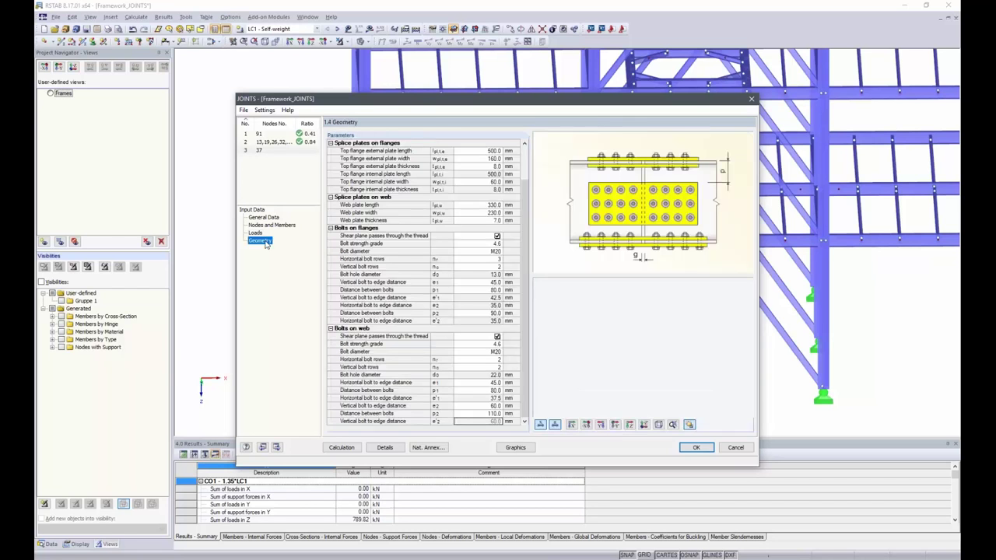
pyautogui.moveTo(651, 349); pyautogui.dragTo(738, 296)
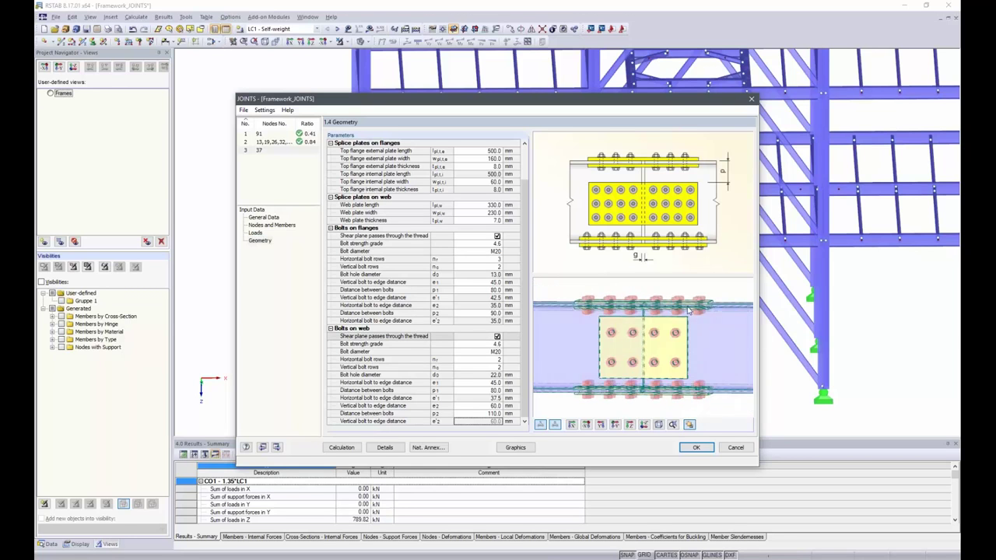
pyautogui.moveTo(672, 347); pyautogui.dragTo(611, 361)
pyautogui.moveTo(712, 311); pyautogui.dragTo(646, 393)
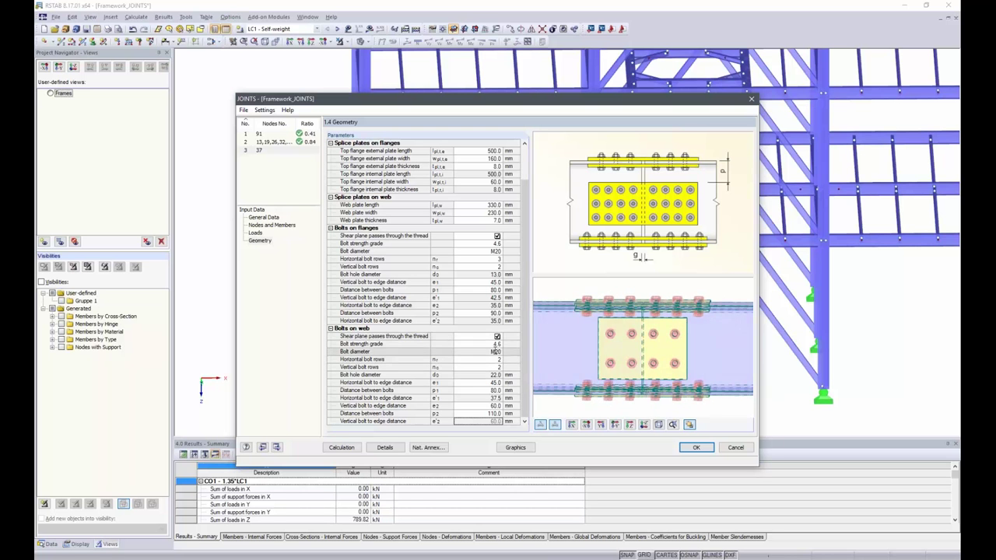
# Set the bolt strength grade to 10.9 for both the flange bolts and the web bolts of the splice.
pyautogui.click(497, 243)
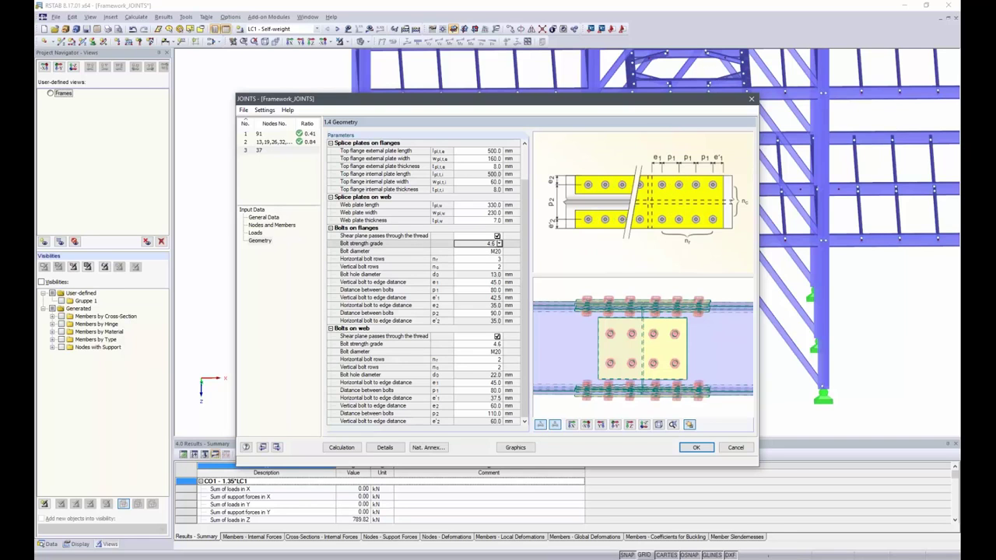
pyautogui.click(499, 244)
pyautogui.click(473, 275)
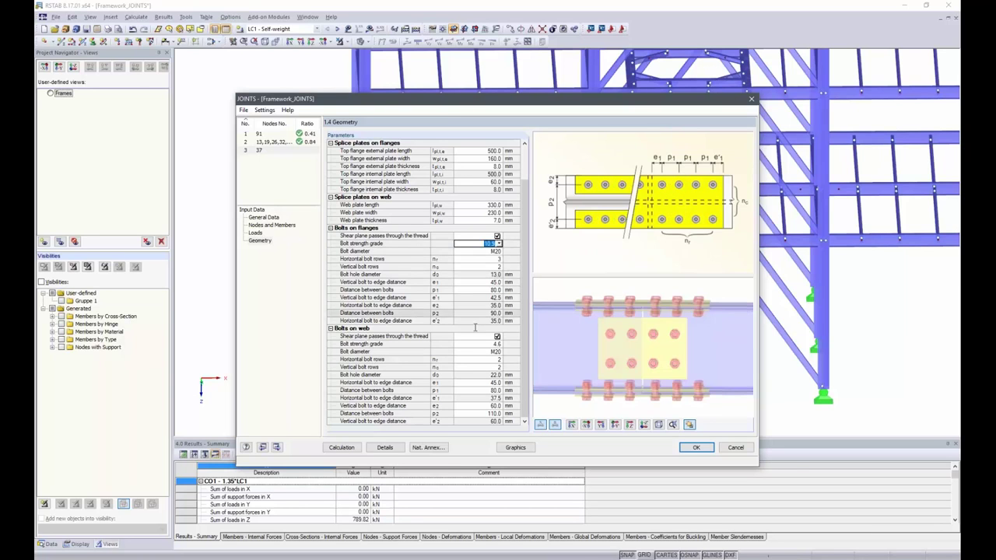
pyautogui.click(495, 343)
pyautogui.click(499, 343)
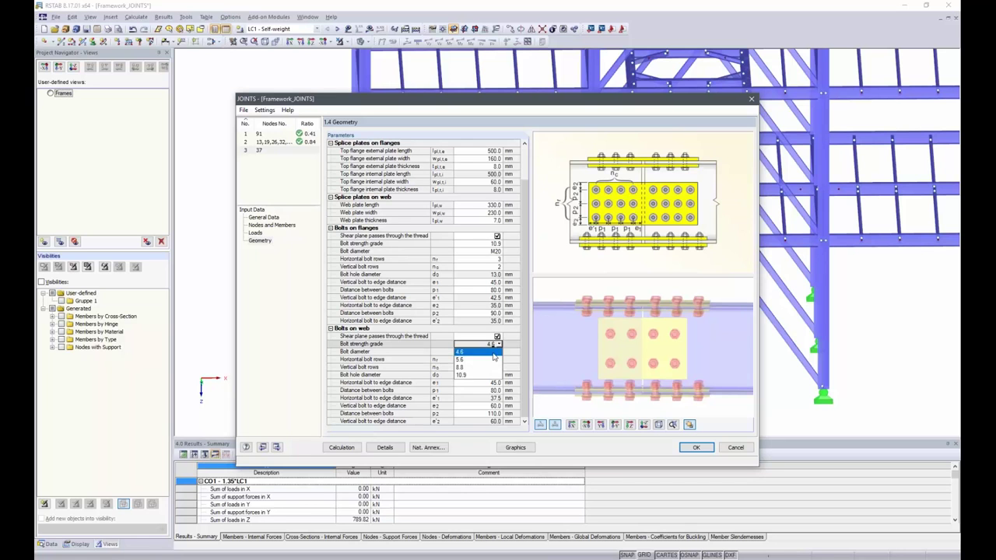
pyautogui.click(473, 378)
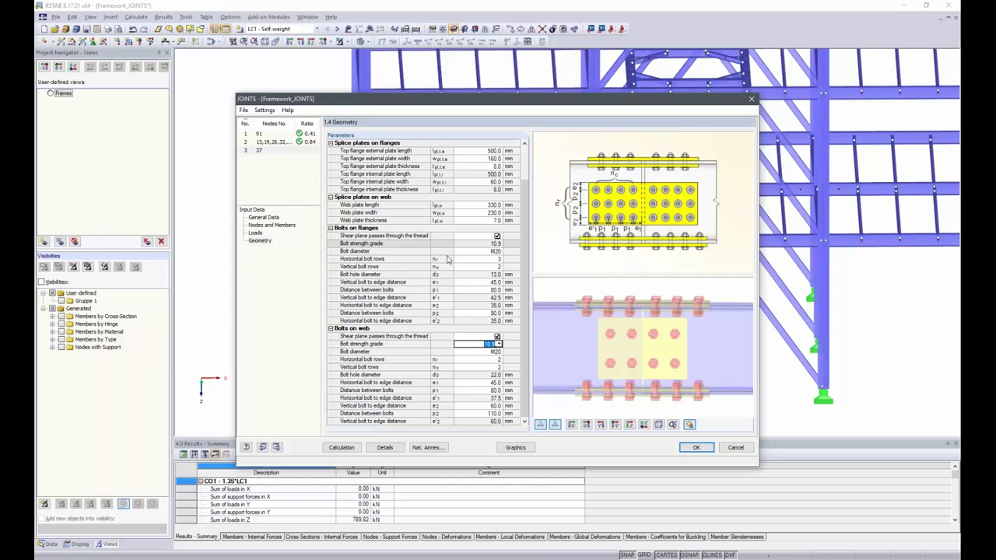
# Set the bolt diameter to M16 for both the flange and web bolts of the splice and calculate the joint.
pyautogui.click(488, 250)
pyautogui.click(499, 252)
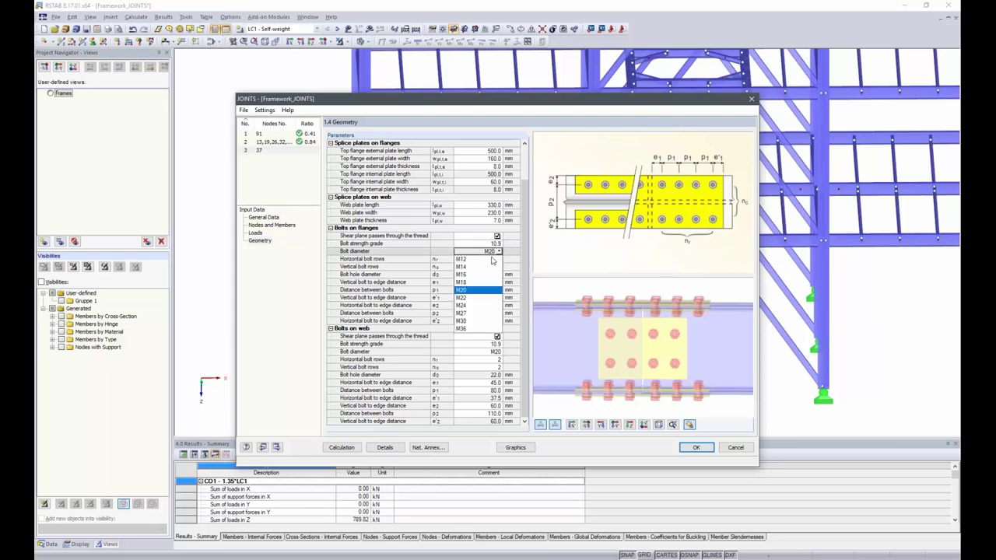
pyautogui.click(476, 277)
pyautogui.click(491, 352)
pyautogui.click(498, 352)
pyautogui.click(485, 376)
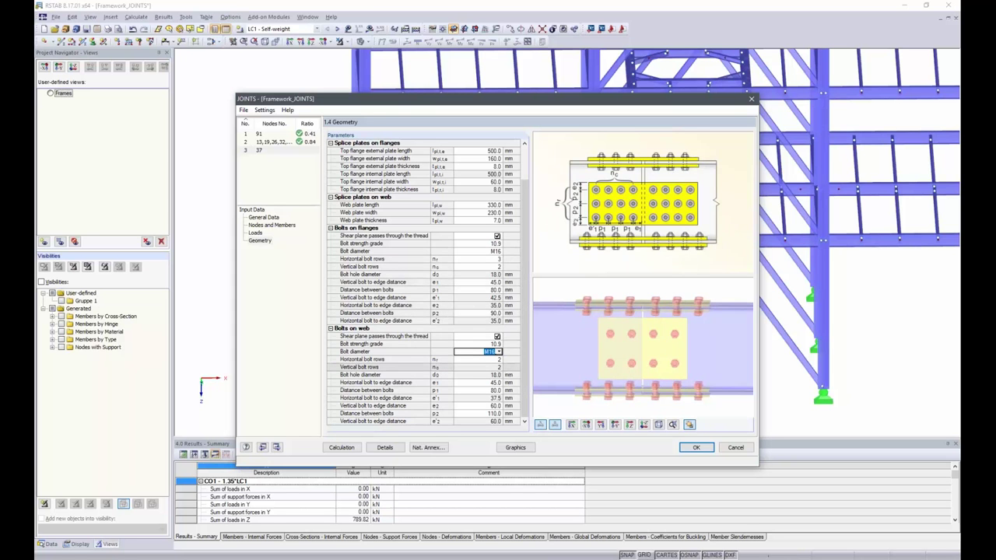
pyautogui.click(337, 449)
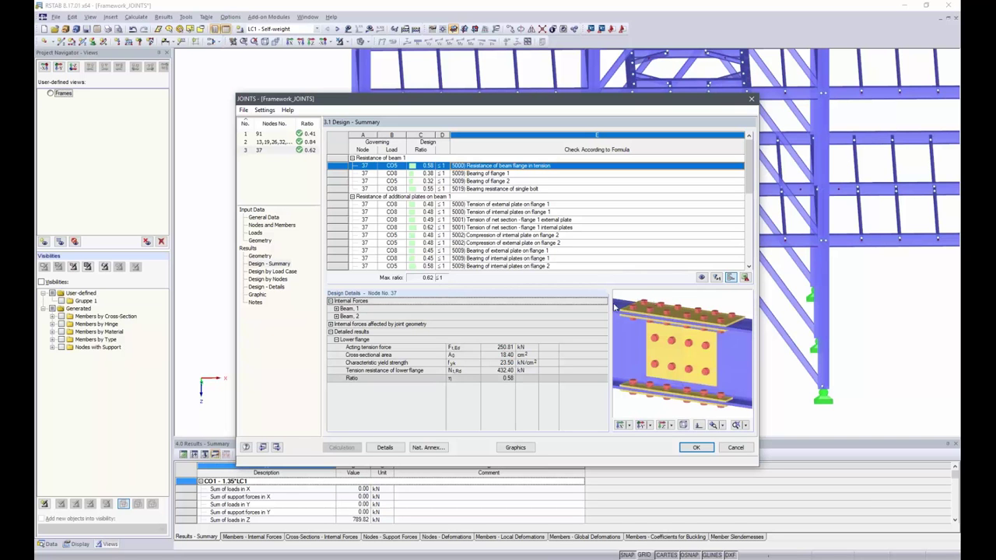
pyautogui.keyDown('ctrl'); pyautogui.moveTo(642, 345); pyautogui.dragTo(732, 314, button='middle'); pyautogui.keyUp('ctrl')
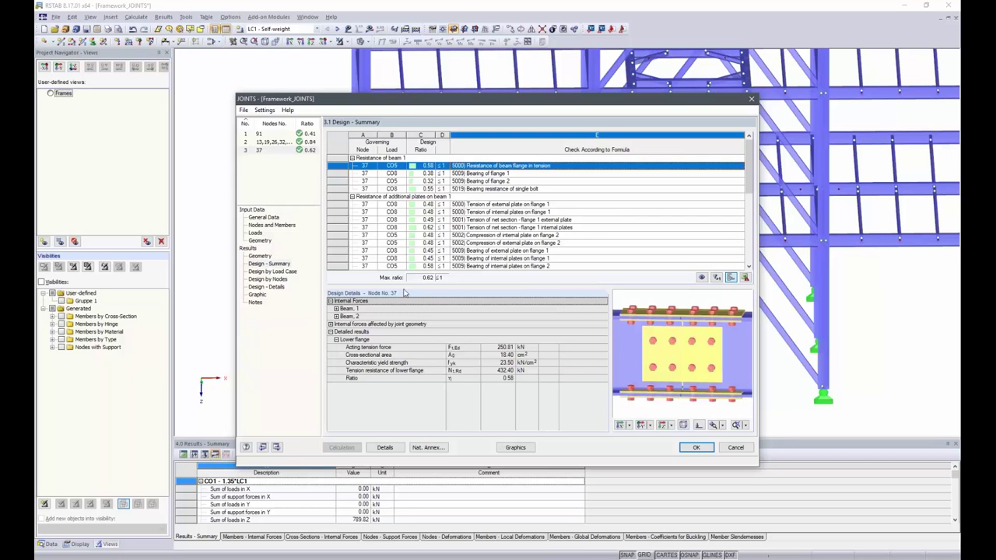
# Create a new joint case for a rigid beam-to-beam end plate connection.
pyautogui.click(243, 111)
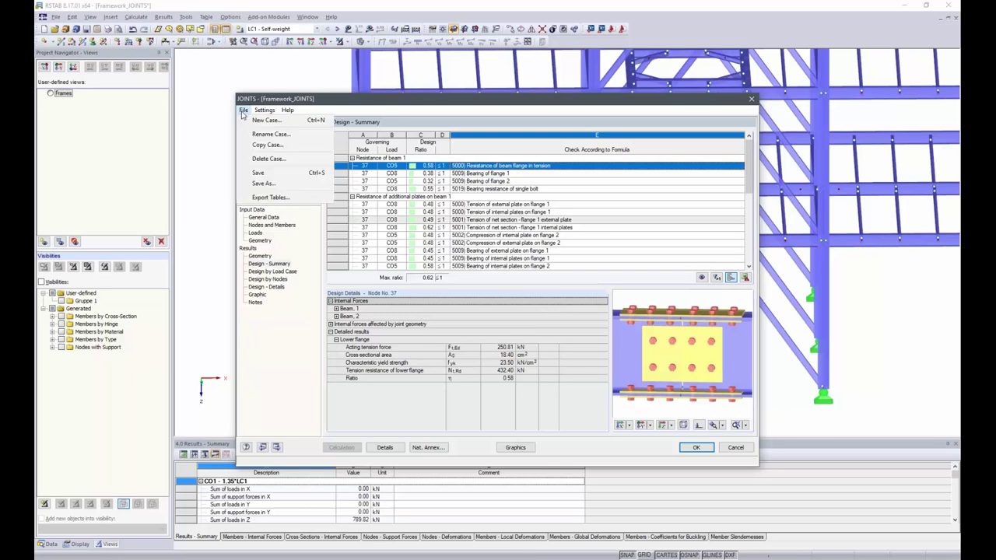
pyautogui.click(266, 120)
pyautogui.click(522, 302)
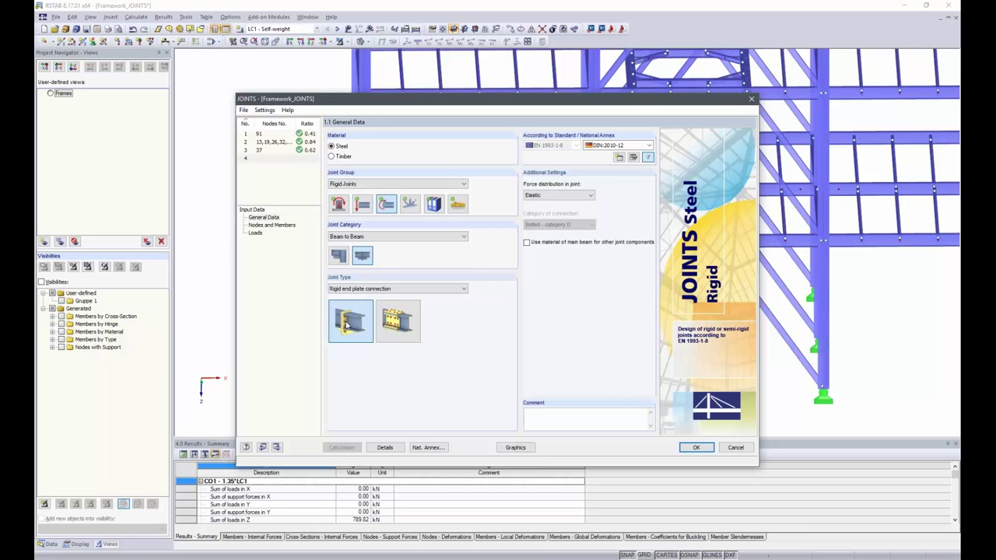
# Assign the end plate joint to nodes 47 and 49 on the lowest floor's longitudinal beam and accept the default connection geometry.
pyautogui.click(268, 226)
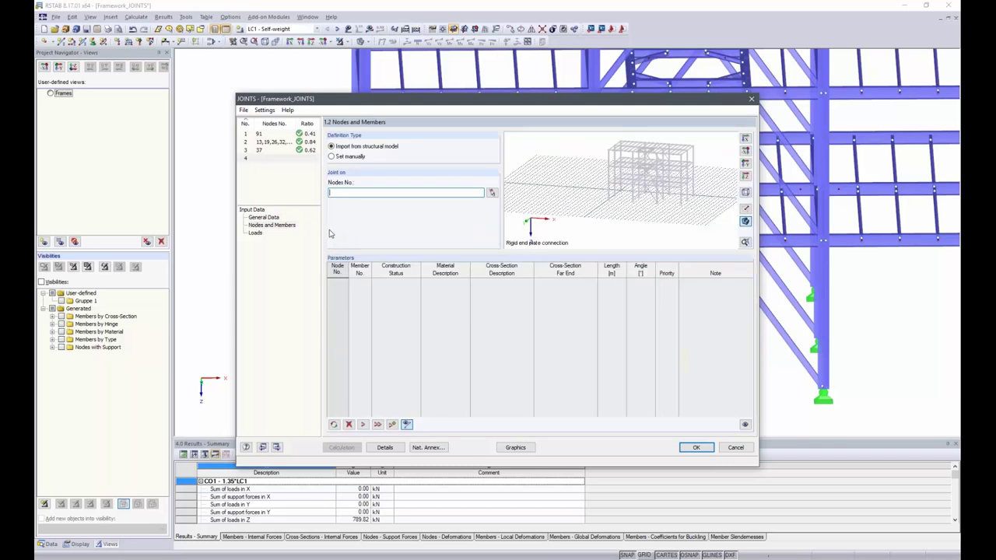
pyautogui.click(491, 192)
pyautogui.keyDown('ctrl'); pyautogui.moveTo(747, 301); pyautogui.dragTo(737, 301, button='middle'); pyautogui.keyUp('ctrl')
pyautogui.click(588, 388)
pyautogui.click(816, 387)
pyautogui.keyDown('ctrl'); pyautogui.moveTo(884, 299); pyautogui.dragTo(797, 304, button='middle'); pyautogui.keyUp('ctrl')
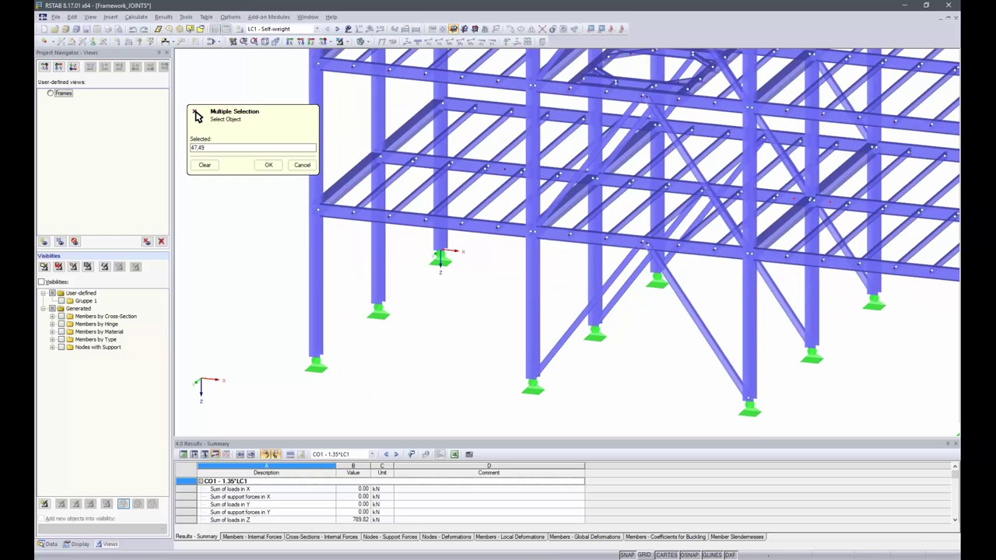
pyautogui.click(268, 165)
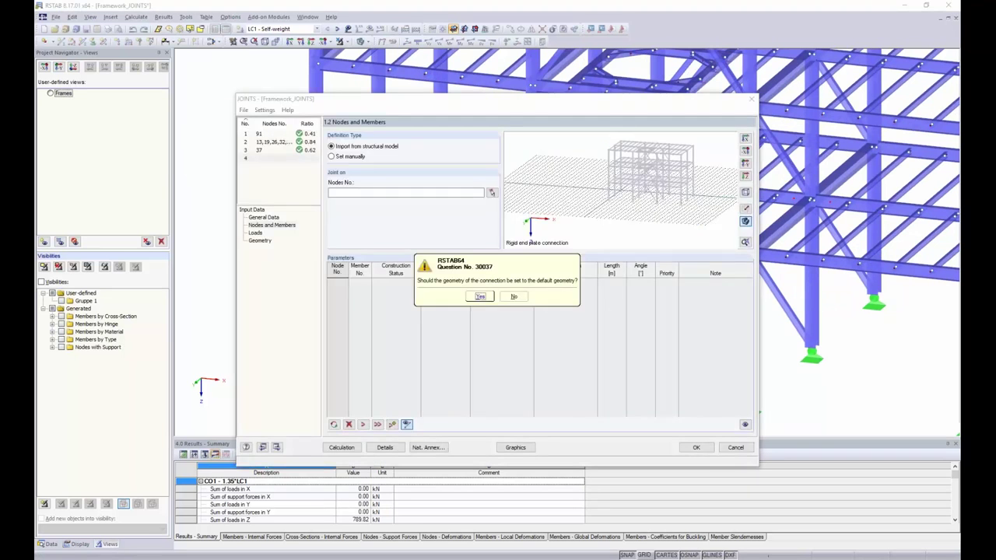
pyautogui.click(480, 296)
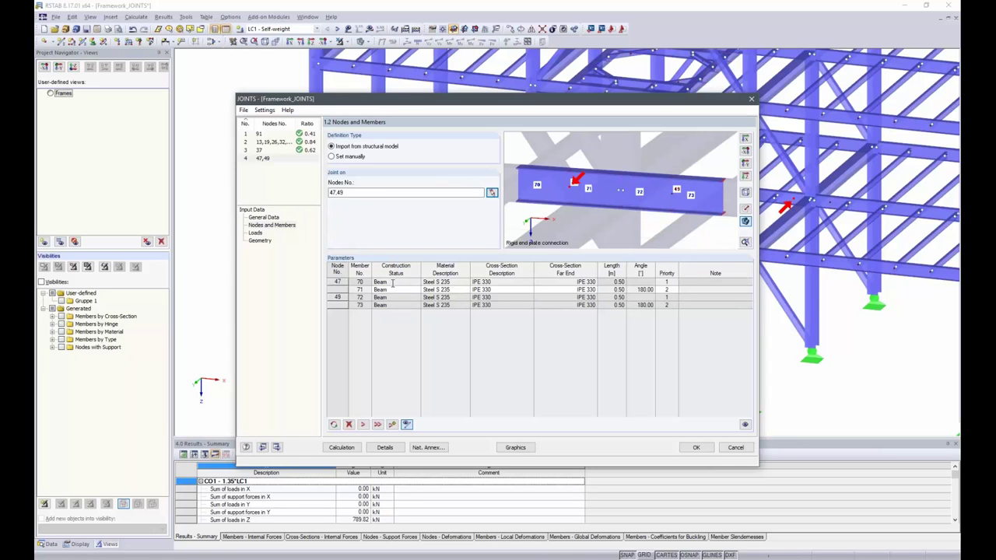
# Add result combination RC1, ULS (STR/GEO) - Permanent / transient - Eq. 6.10, to the end plate joint's design.
pyautogui.click(258, 233)
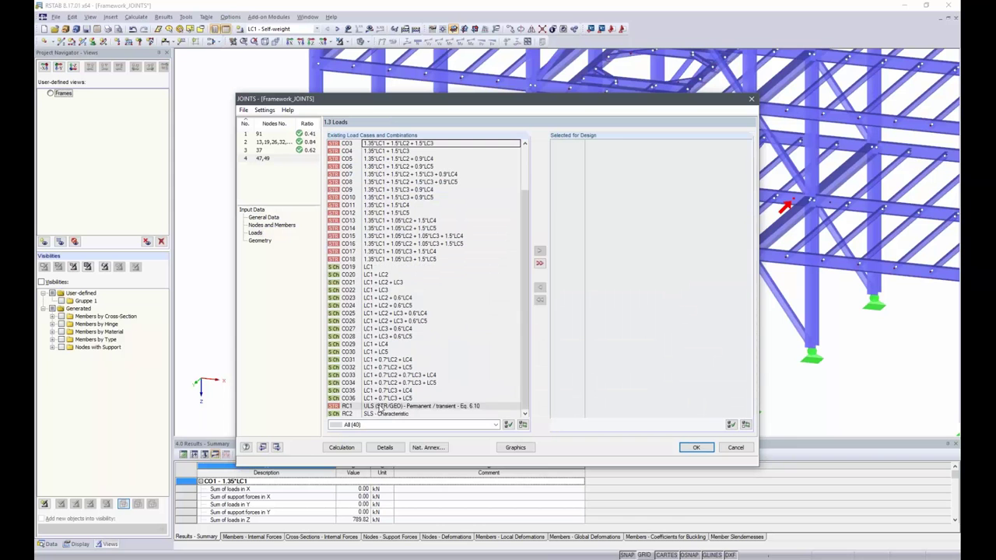
pyautogui.doubleClick(381, 406)
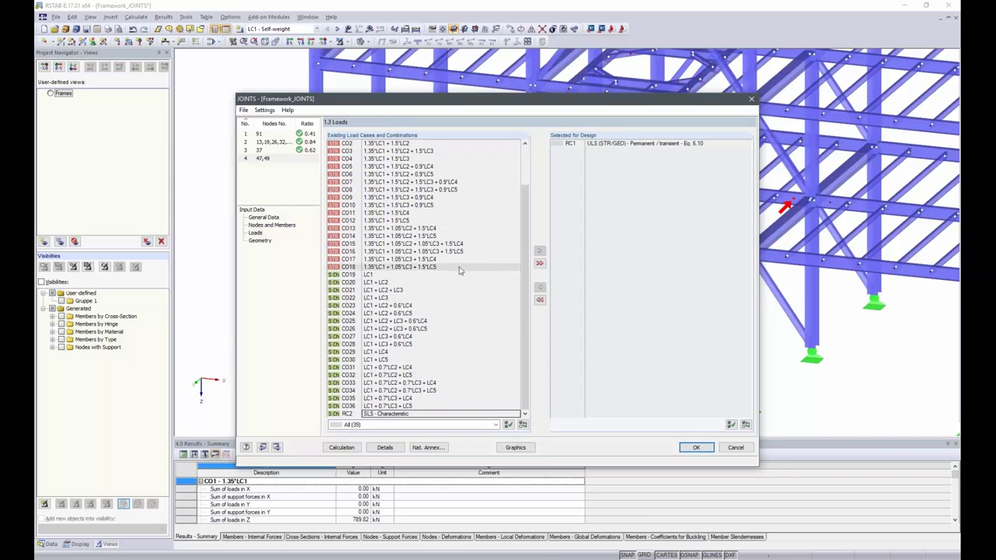
# Set the position of the end plate weld to On flange face in the joint's geometry and inspect the plate in the preview.
pyautogui.click(259, 241)
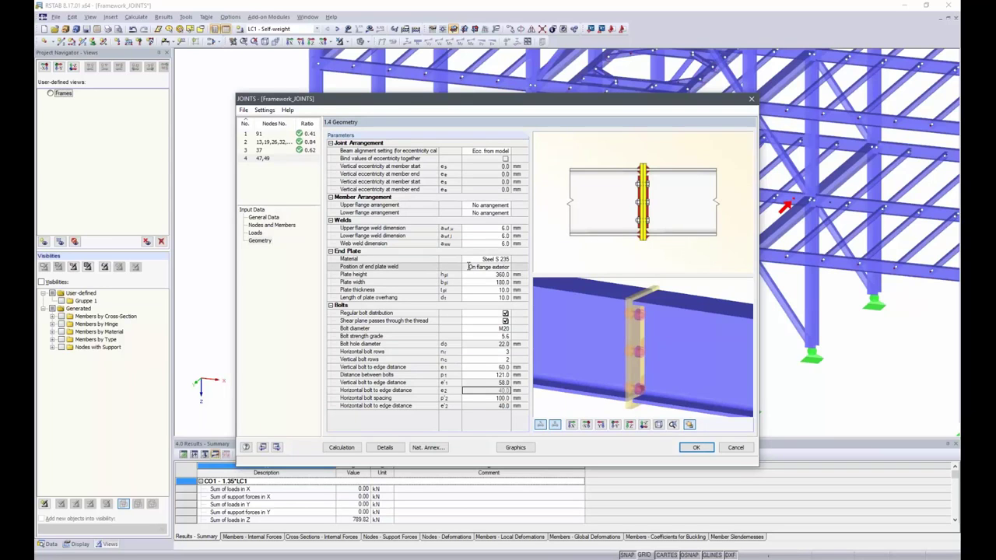
pyautogui.click(469, 267)
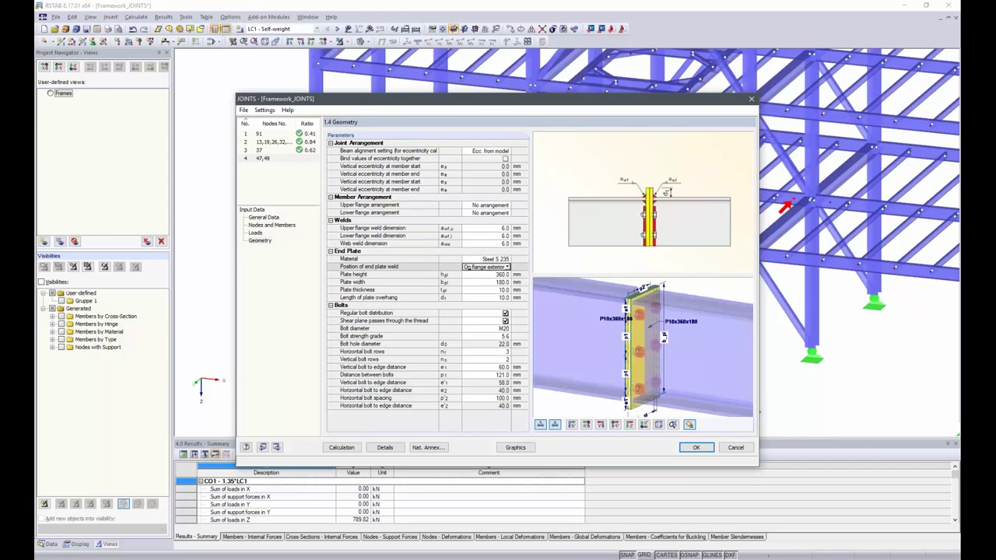
pyautogui.click(506, 267)
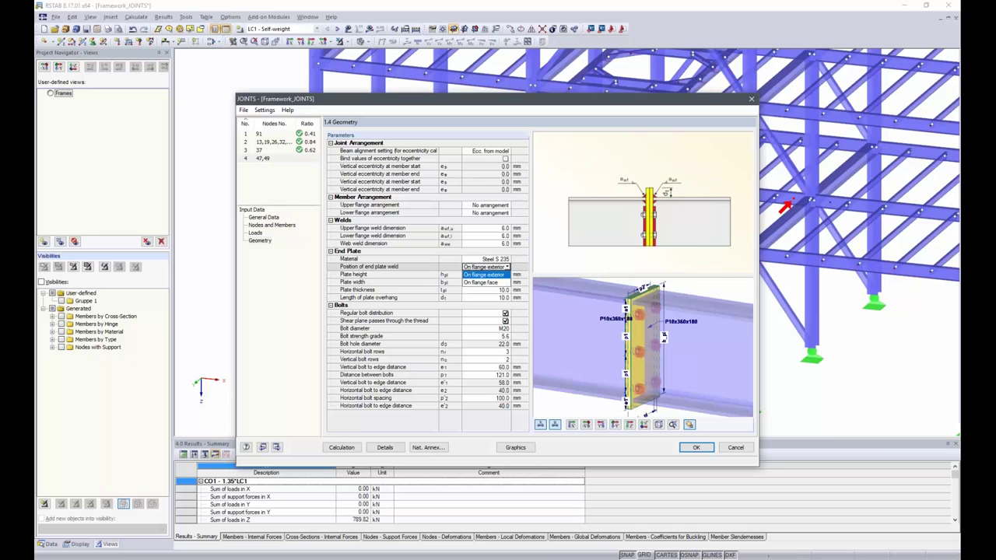
pyautogui.click(487, 283)
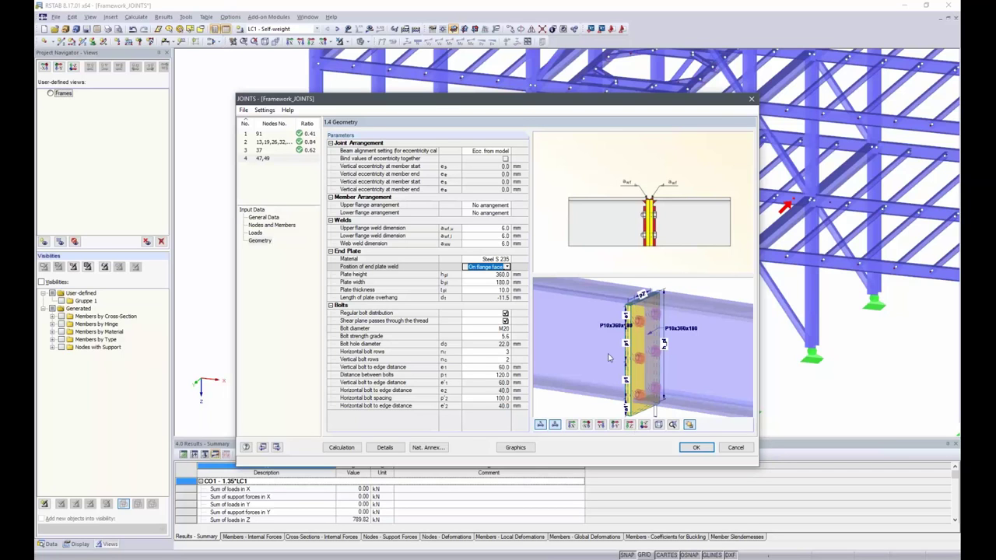
pyautogui.moveTo(629, 355)
pyautogui.keyDown('ctrl'); pyautogui.mouseDown(button='middle')
pyautogui.moveTo(600, 366)
pyautogui.moveTo(630, 354)
pyautogui.mouseUp(button='middle'); pyautogui.keyUp('ctrl')
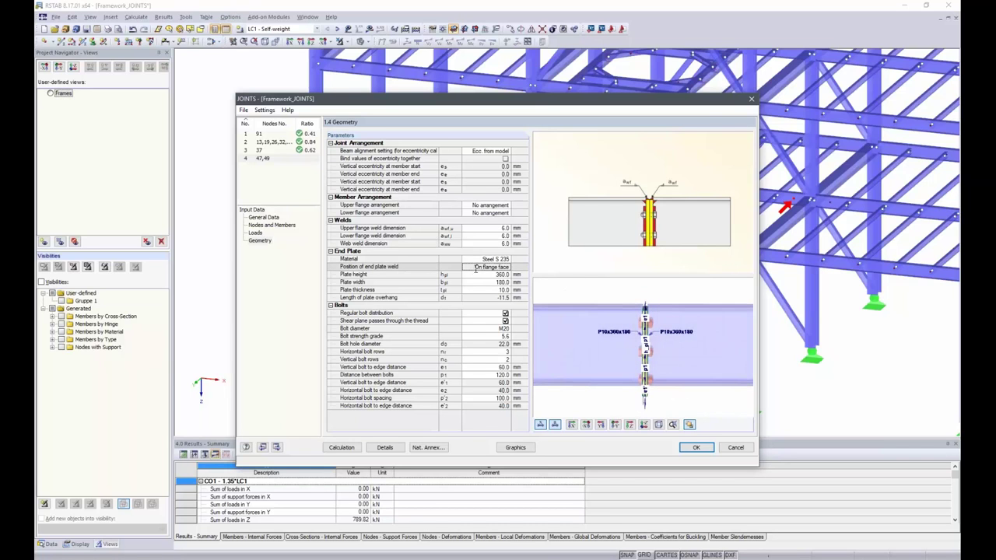
# Set the end plate's height to 330 mm and its thickness to 15 mm.
pyautogui.click(495, 275)
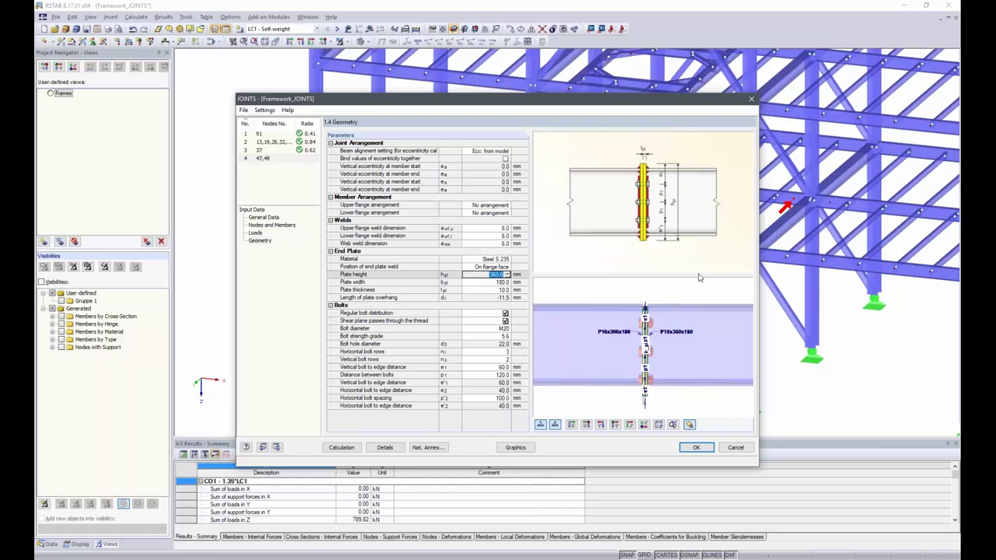
pyautogui.write('330')
pyautogui.press('Tab')
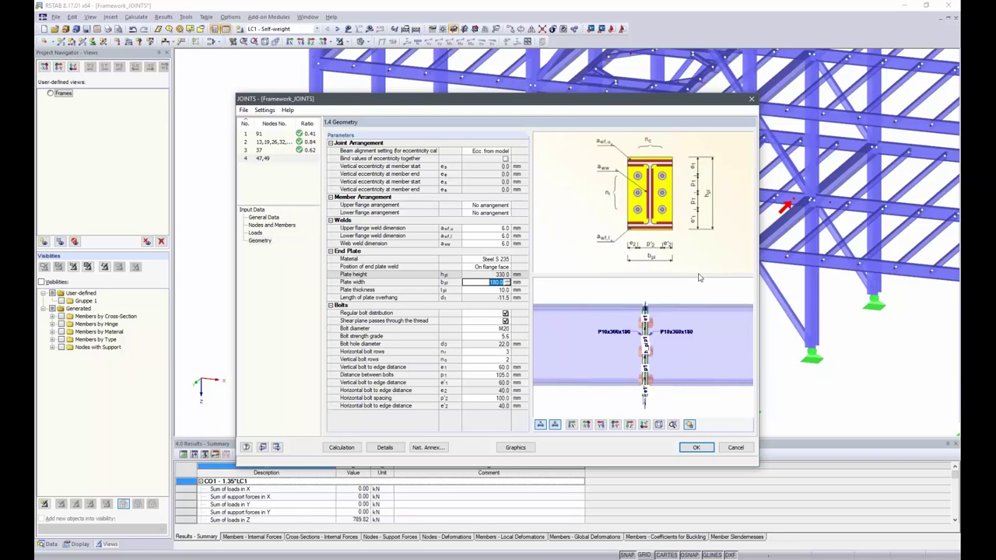
pyautogui.press('Tab')
pyautogui.write('1')
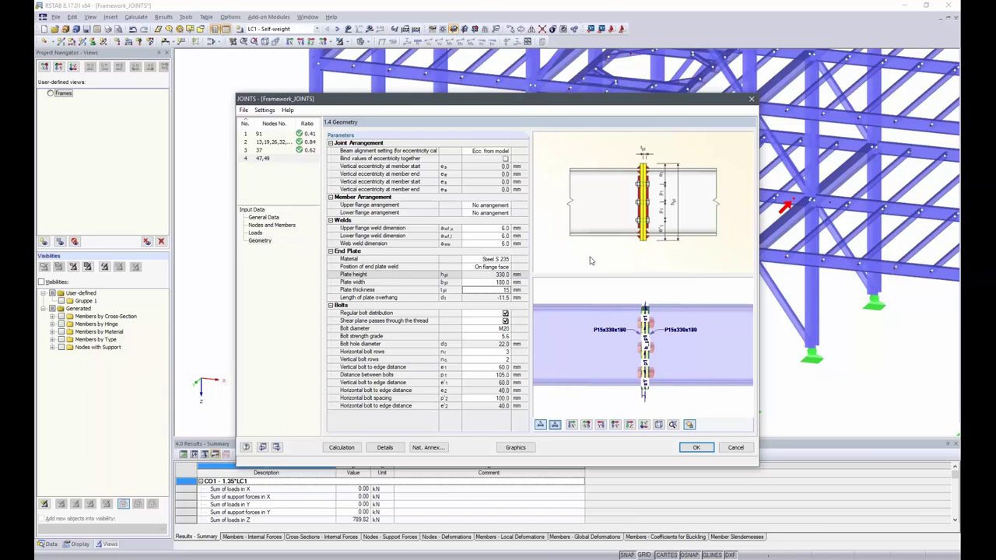
# Set the upper and lower flange weld dimensions to 5 mm and the web weld dimension to 3 mm.
pyautogui.click(497, 227)
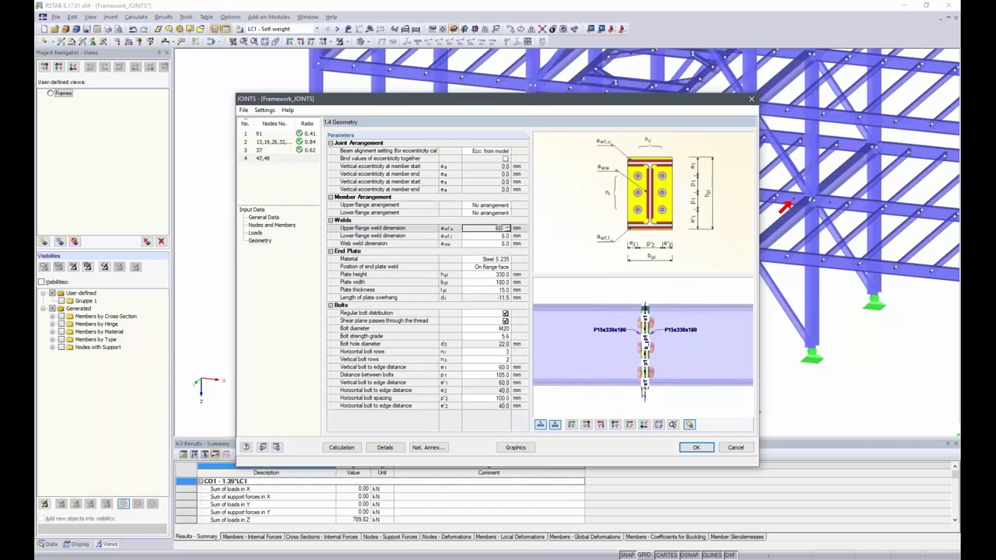
pyautogui.doubleClick(496, 228)
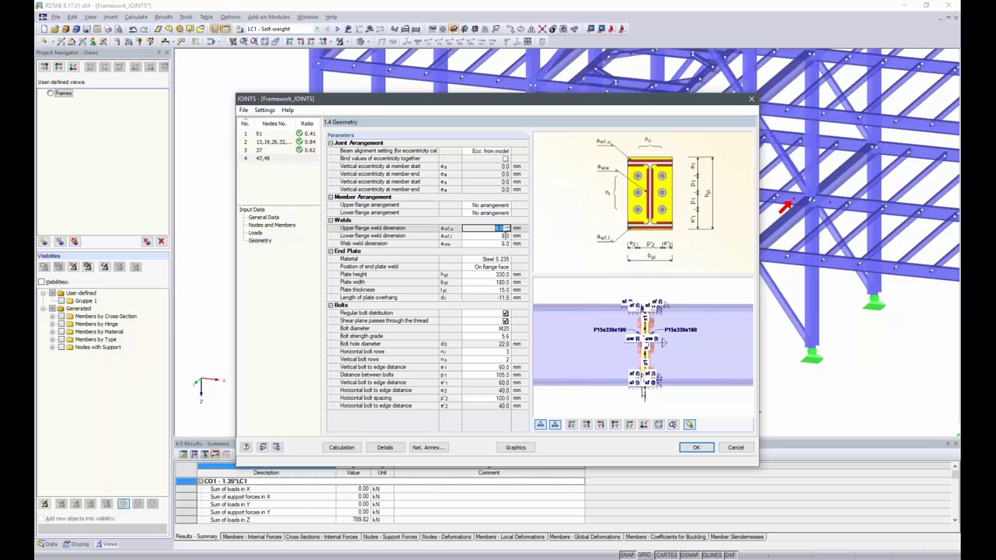
pyautogui.write('5')
pyautogui.press('Return')
pyautogui.write('5')
pyautogui.press('Return')
pyautogui.write('3')
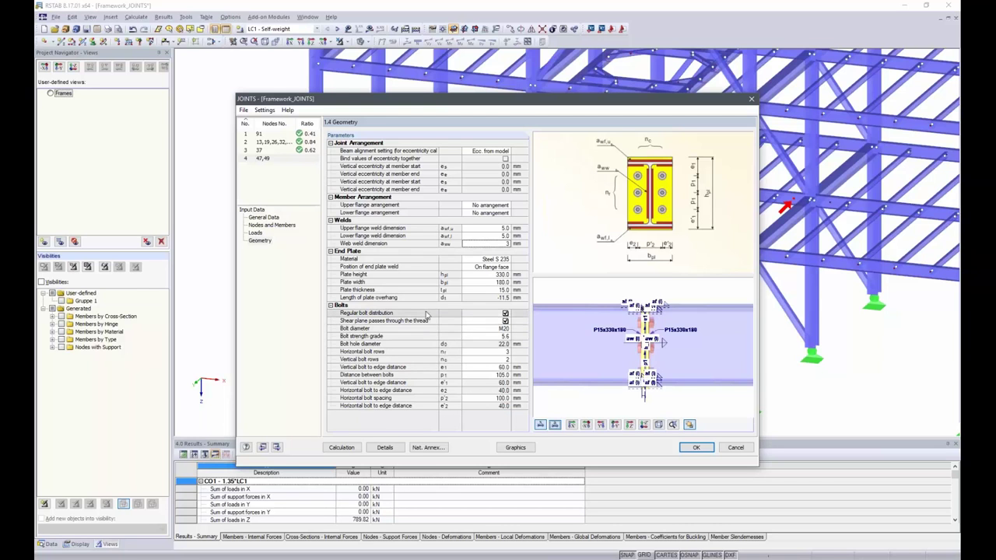
# Turn off the regular bolt distribution and set the end plate bolts to M16 with strength grade 10.9.
pyautogui.click(505, 314)
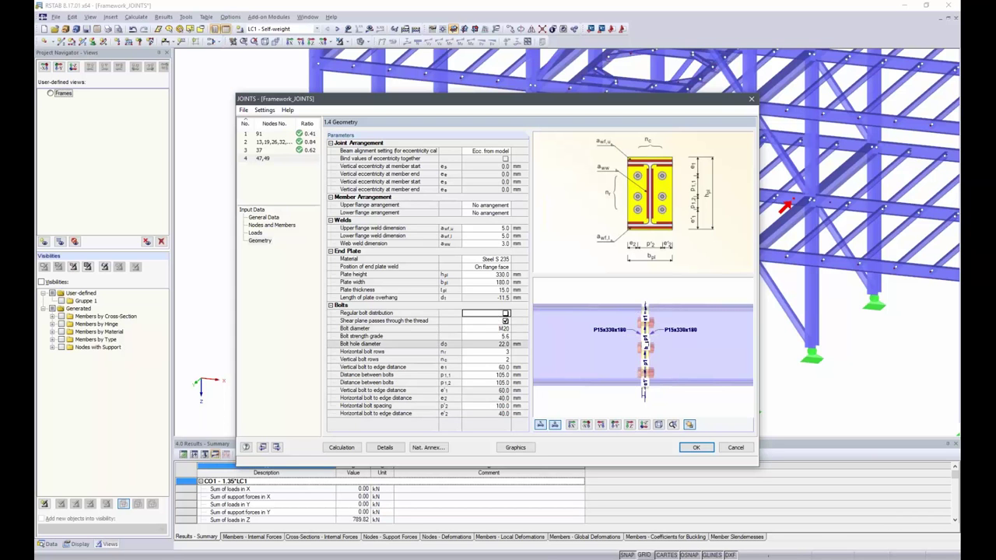
pyautogui.click(492, 329)
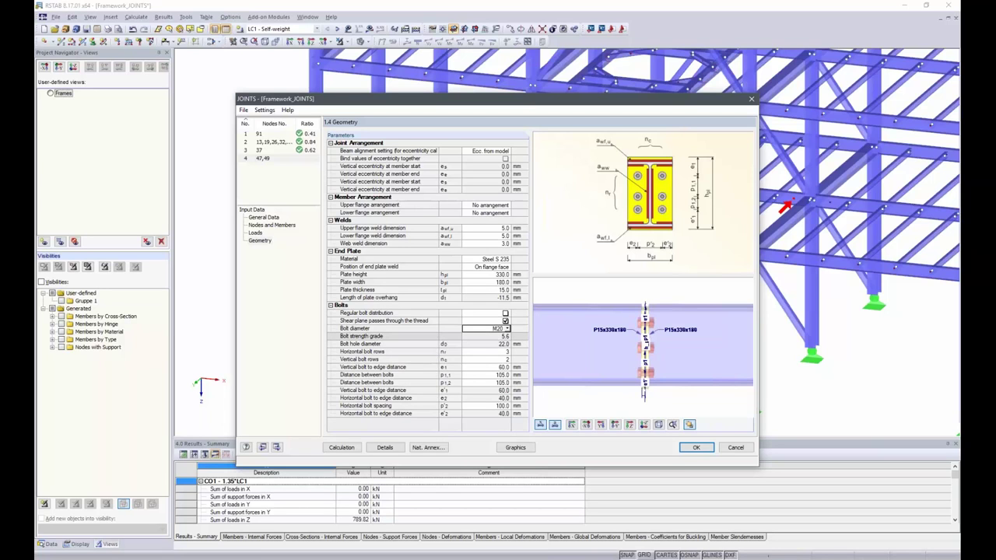
pyautogui.click(506, 329)
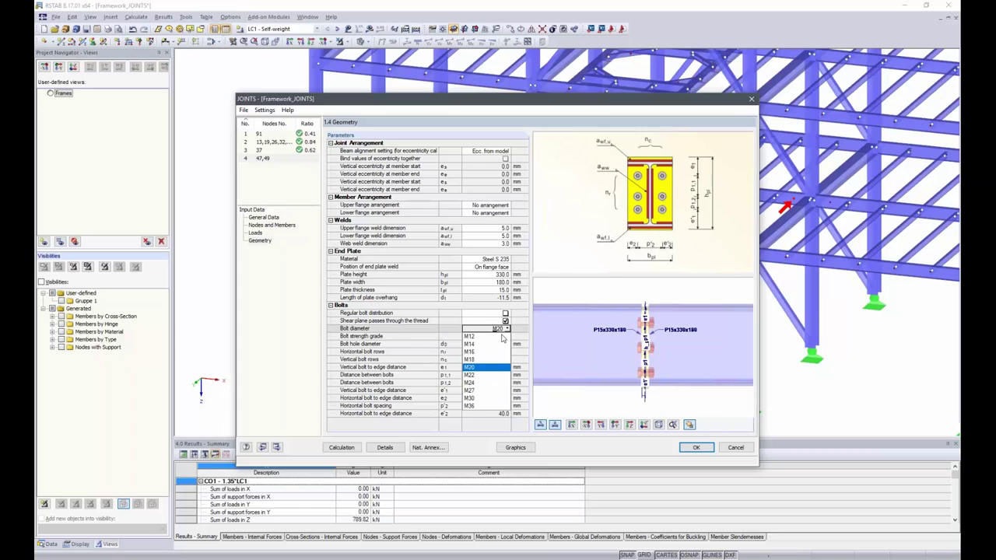
pyautogui.click(487, 352)
pyautogui.click(502, 336)
pyautogui.click(507, 337)
pyautogui.click(483, 367)
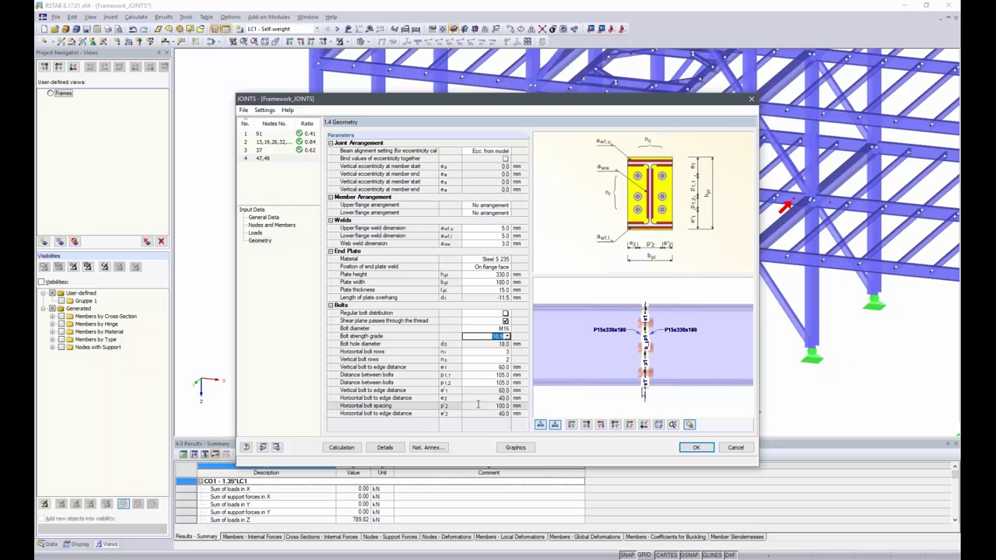
# Arrange the bolts in two horizontal rows with a 40 mm vertical edge distance e1 and 230 mm between bolts.
pyautogui.click(487, 353)
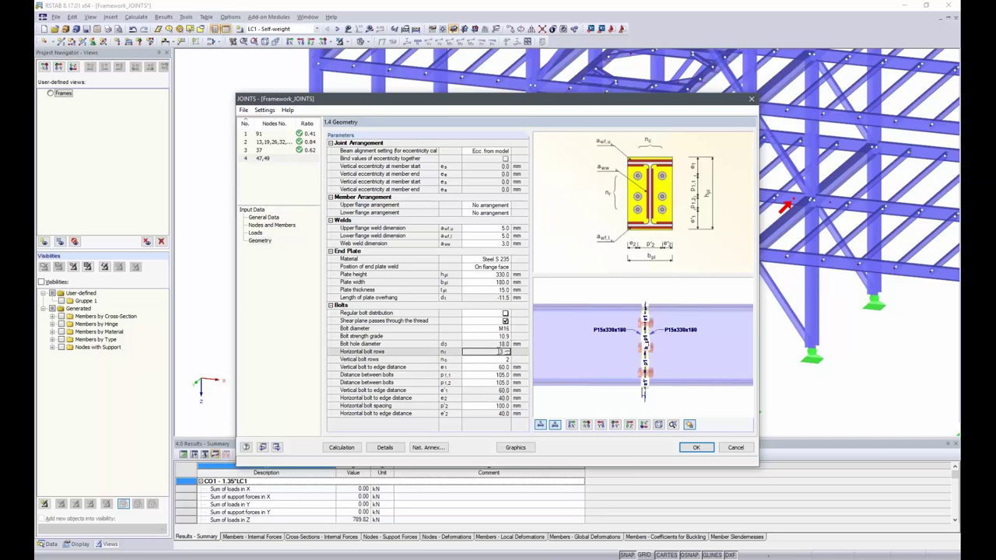
pyautogui.click(508, 356)
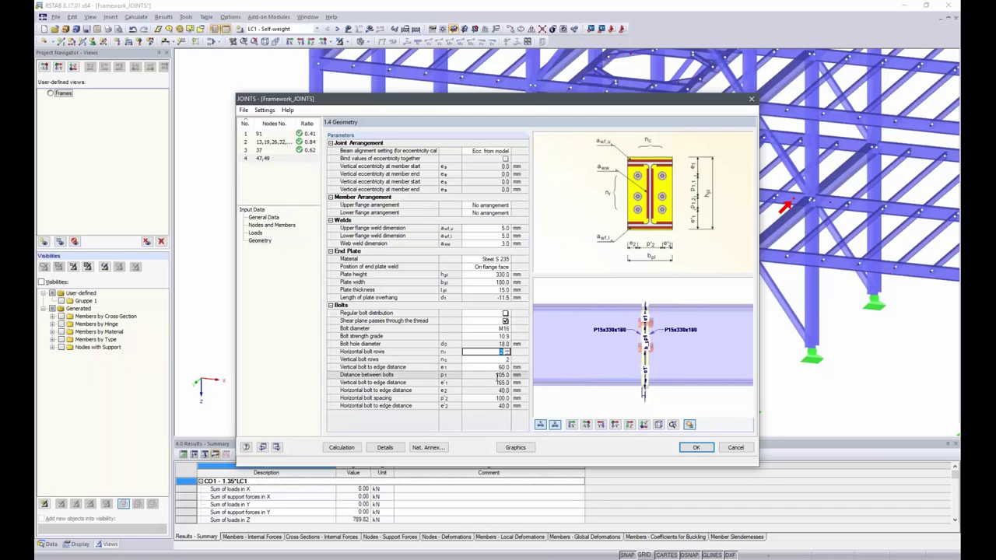
pyautogui.click(483, 368)
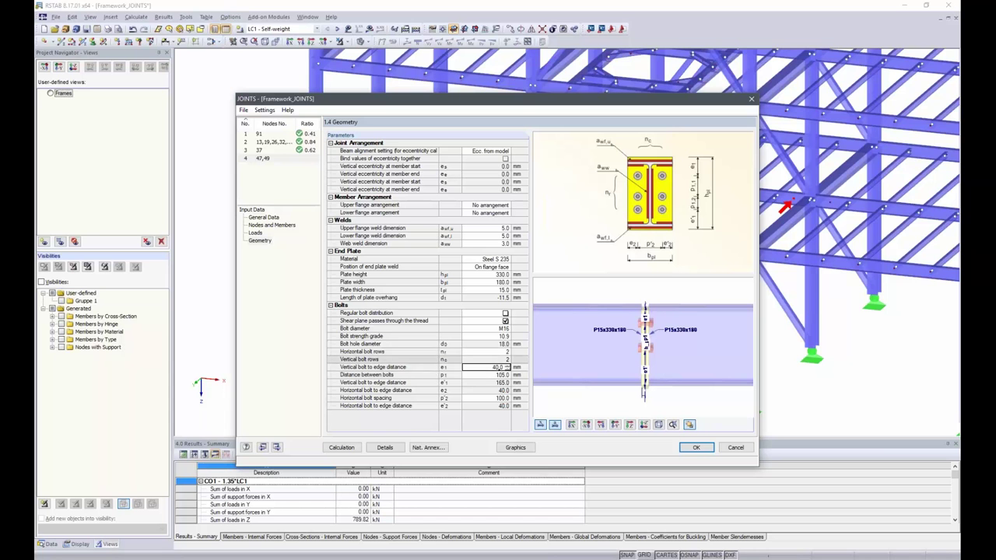
pyautogui.click(492, 375)
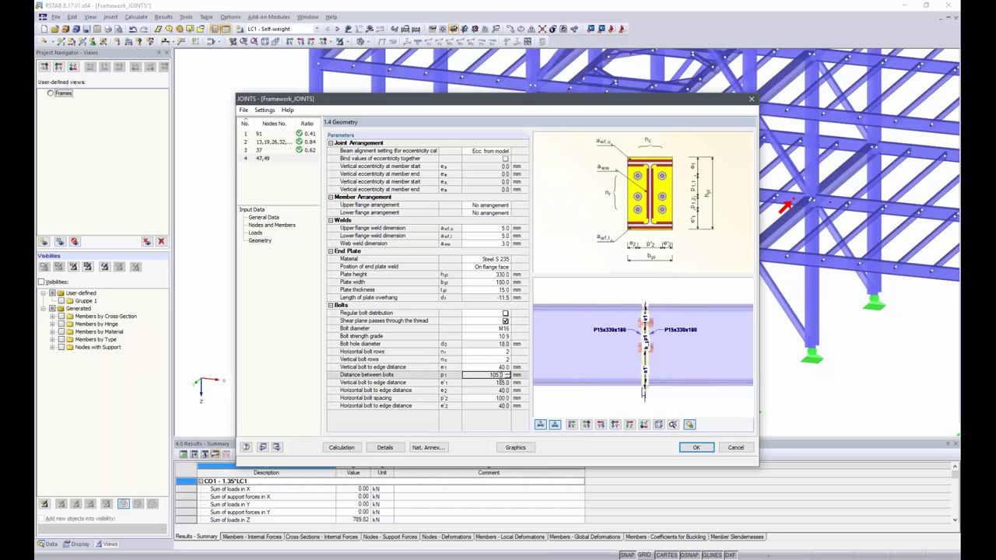
pyautogui.write('230')
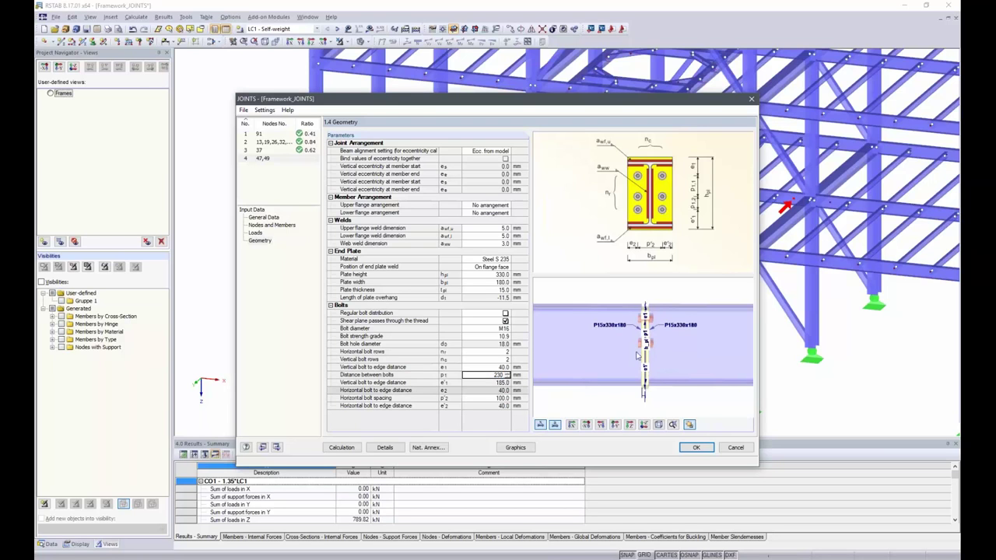
pyautogui.press('Return')
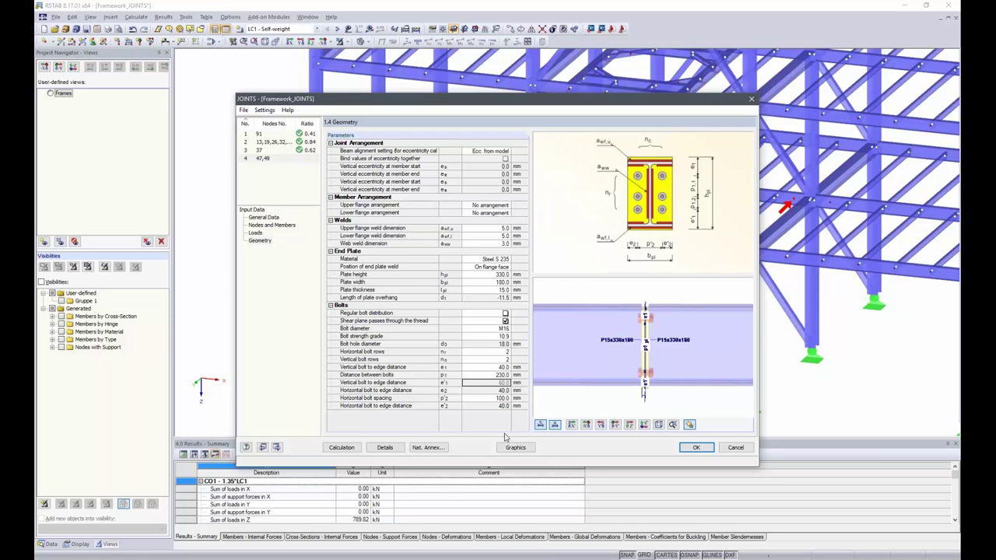
# Calculate the end plate joint's design and reopen its input geometry settings.
pyautogui.keyDown('ctrl'); pyautogui.moveTo(694, 380); pyautogui.dragTo(645, 357, button='middle'); pyautogui.keyUp('ctrl')
pyautogui.click(342, 448)
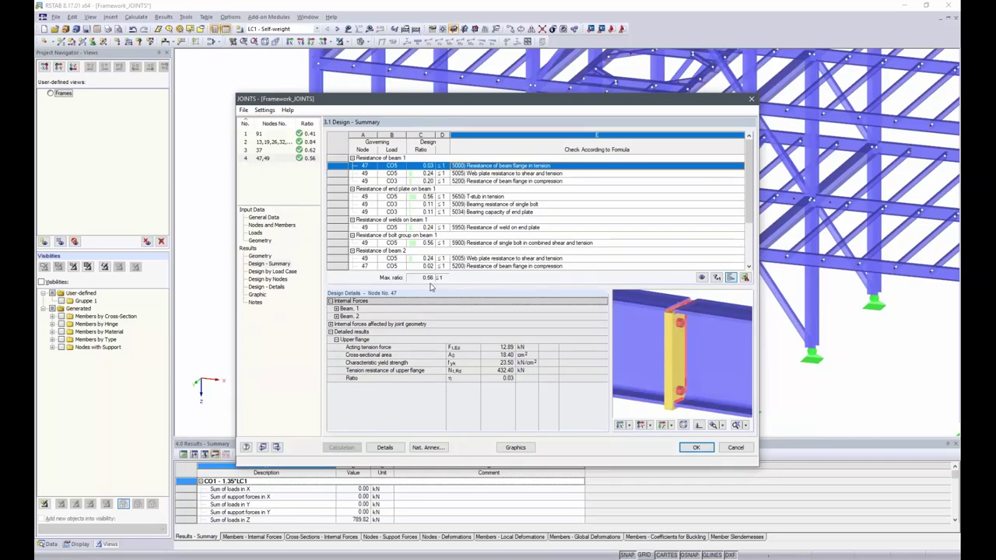
pyautogui.click(267, 243)
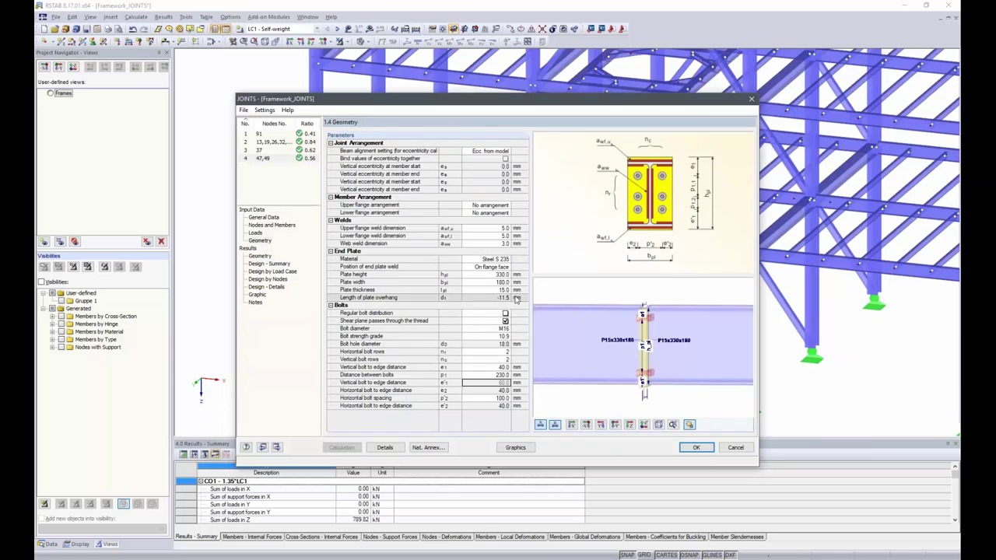
# Try to set the end plate thickness to 10 mm, and review the joint's design check ratios in the summary.
pyautogui.click(496, 289)
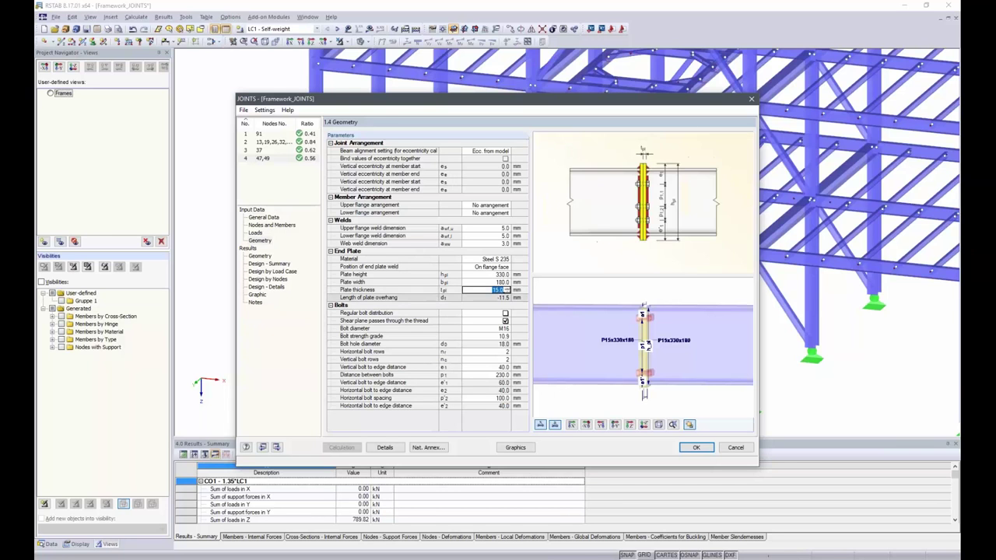
pyautogui.write('10')
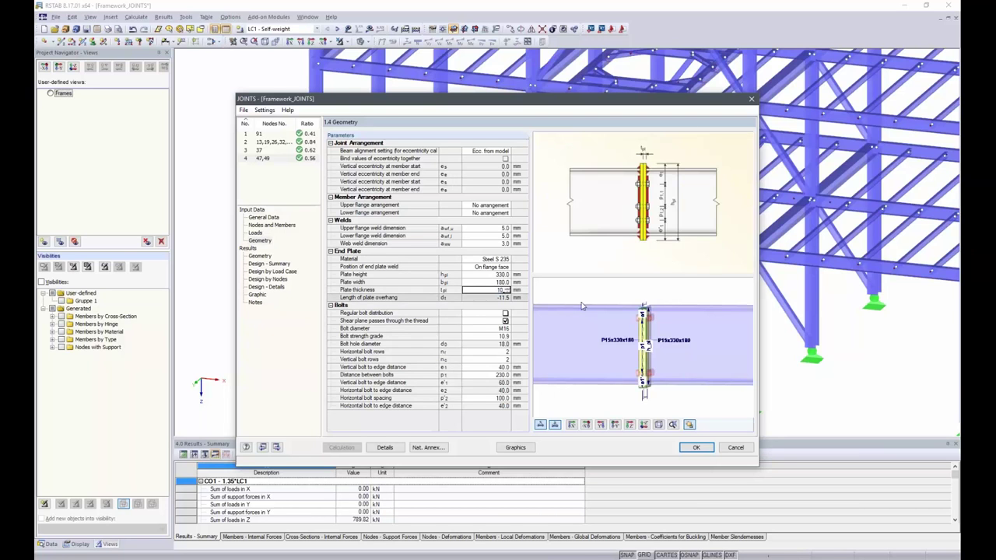
pyautogui.click(269, 264)
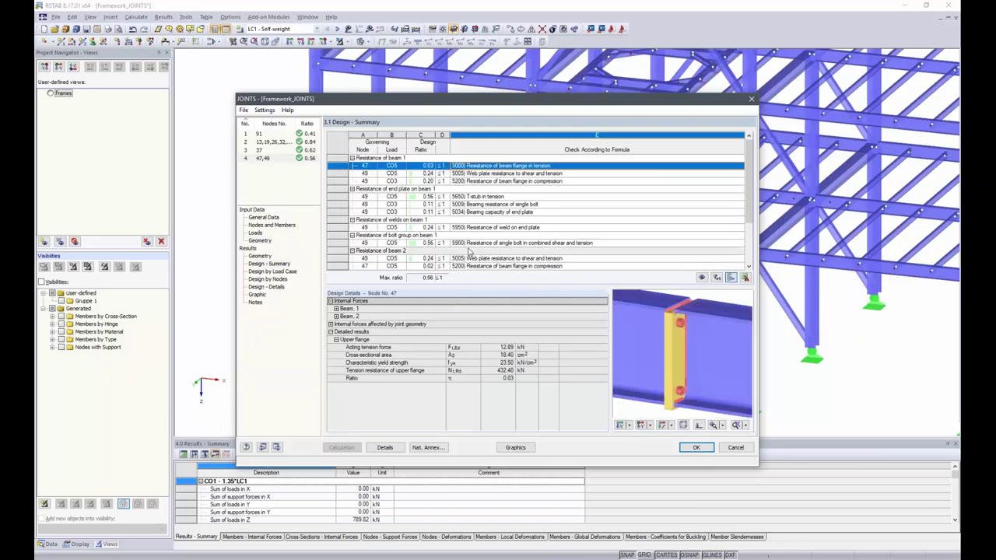
pyautogui.scroll(-3, 496, 247)
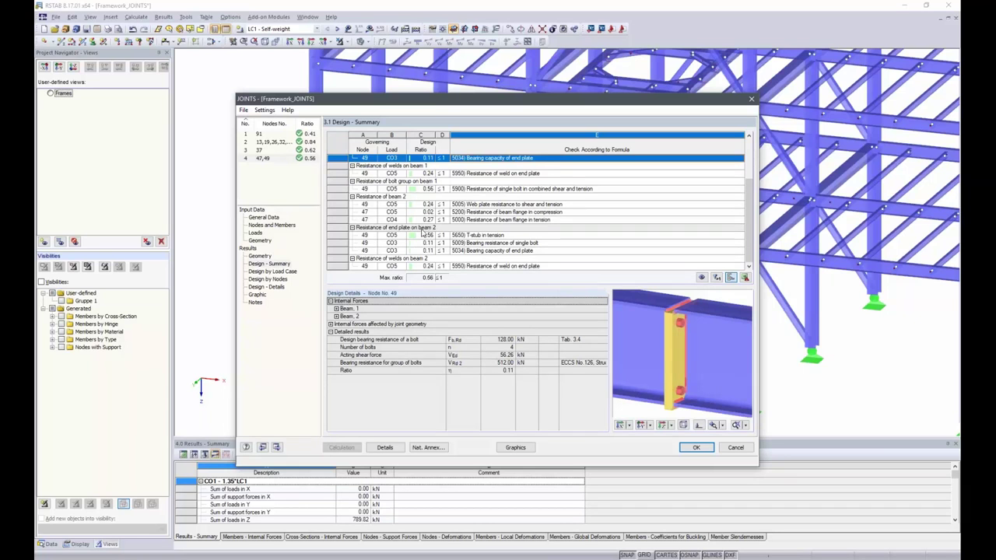
# Set the end plate thickness to 10 mm, accept deleting the existing results, and recalculate the joint.
pyautogui.click(266, 241)
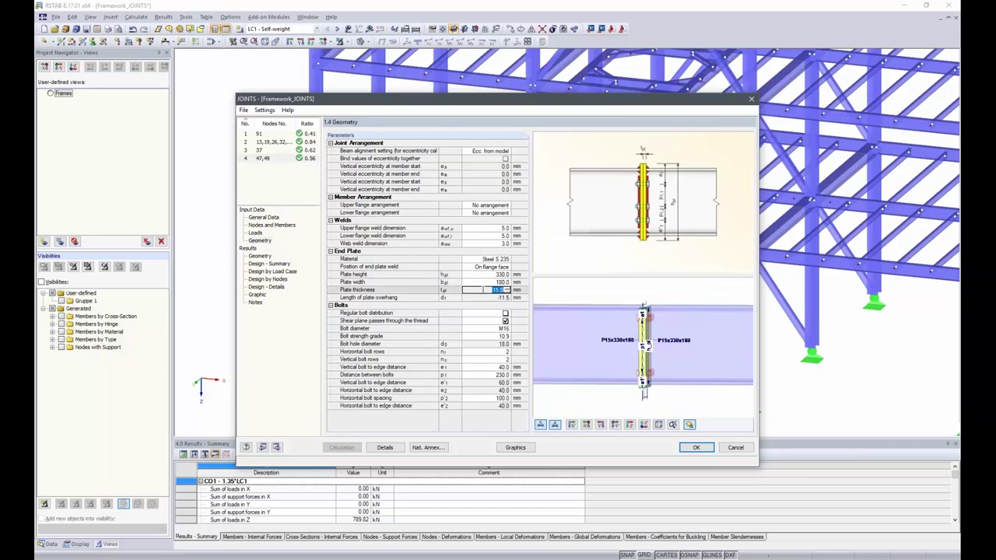
pyautogui.write('20')
pyautogui.click(500, 298)
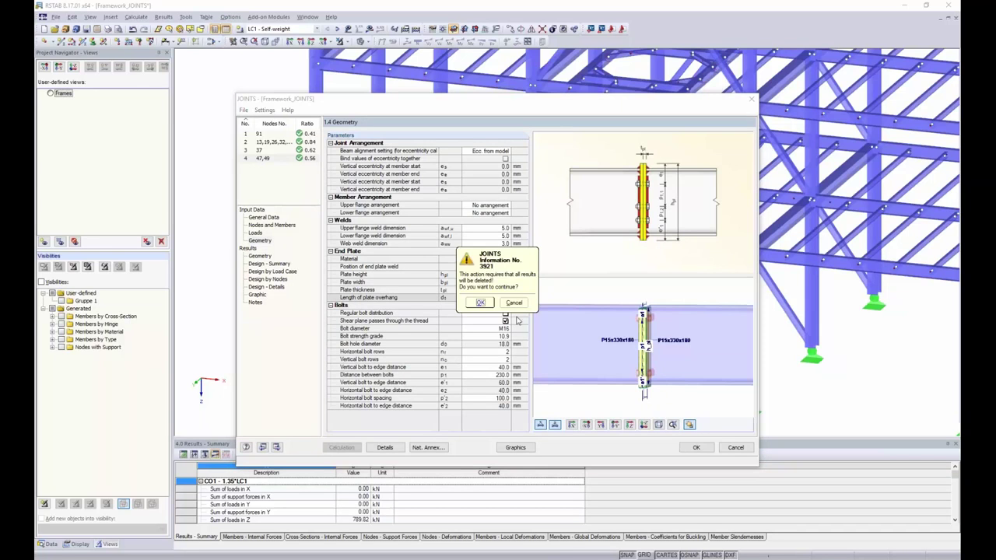
pyautogui.click(480, 302)
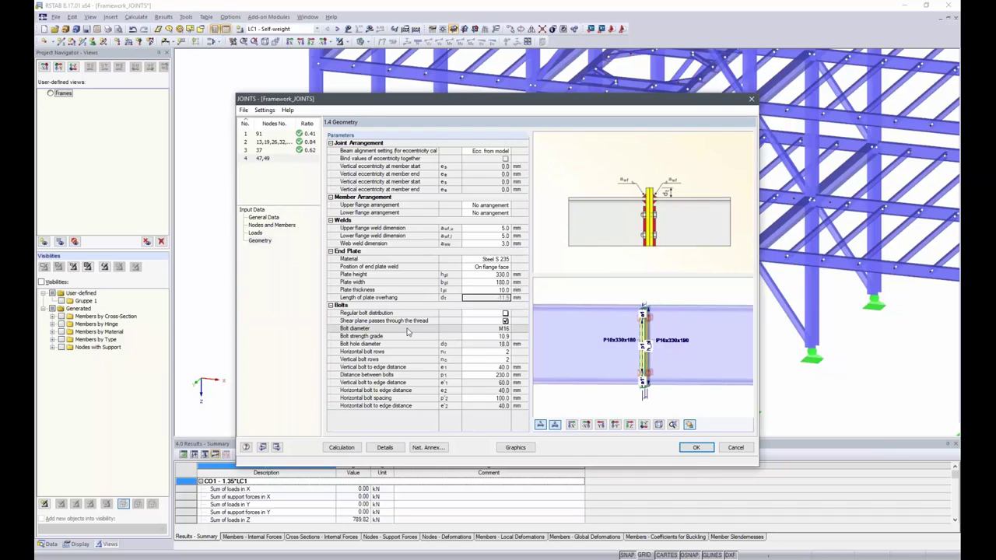
pyautogui.click(350, 449)
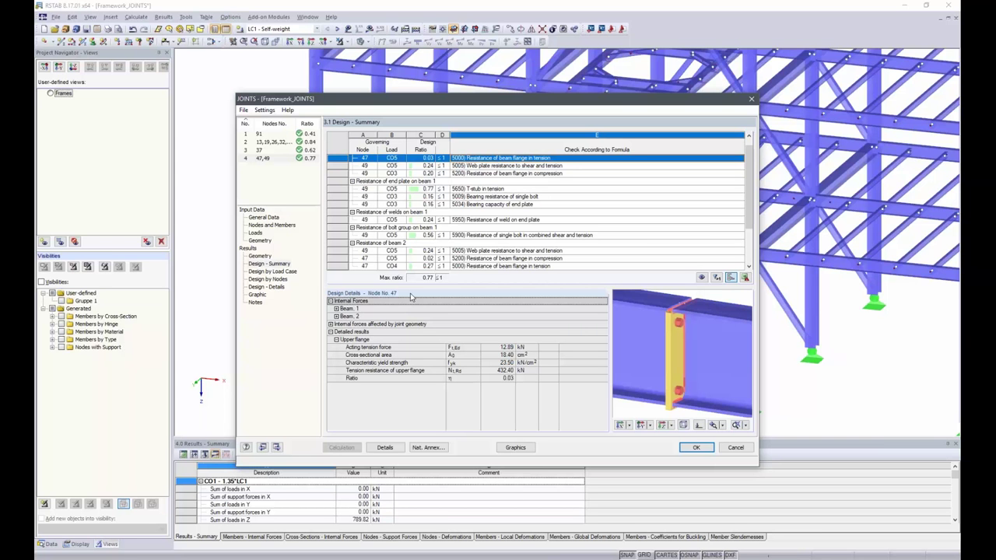
# Display the joint results graphically in the frame model with design cases CA1, CA2 and CA3 also turned on.
pyautogui.click(515, 448)
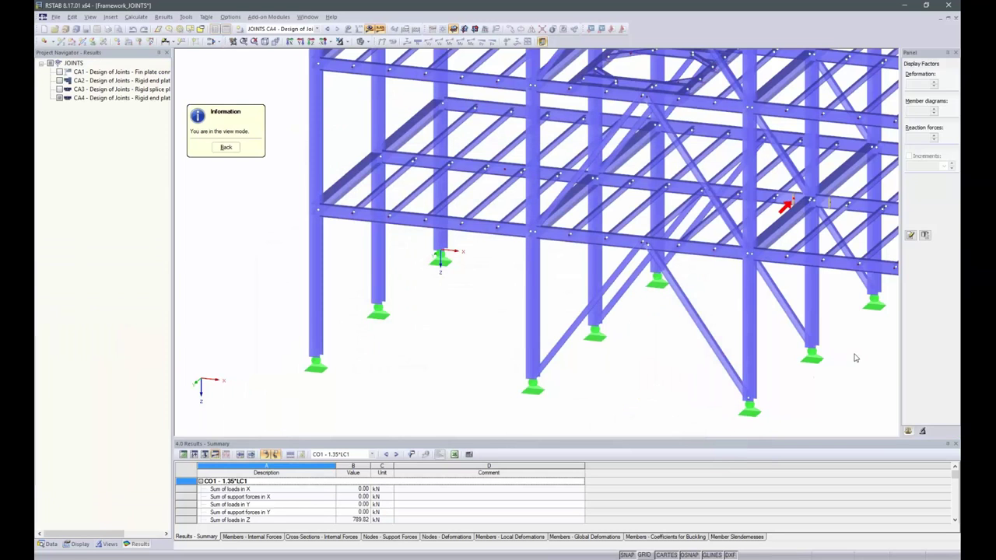
pyautogui.keyDown('ctrl'); pyautogui.moveTo(855, 358); pyautogui.dragTo(746, 371, button='middle'); pyautogui.keyUp('ctrl')
pyautogui.scroll(-3, 746, 372)
pyautogui.scroll(3, 826, 346)
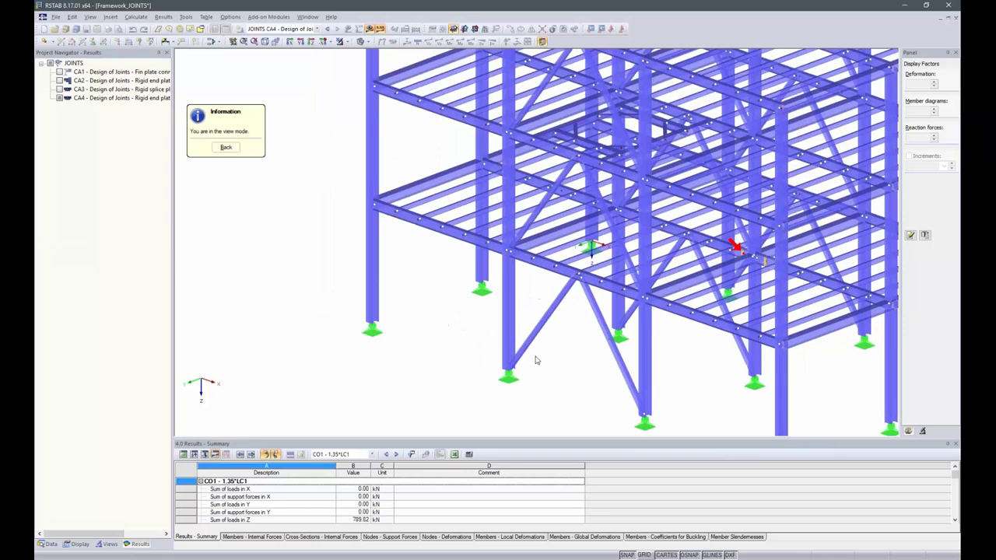
pyautogui.keyDown('ctrl'); pyautogui.moveTo(597, 342); pyautogui.dragTo(645, 337, button='middle'); pyautogui.keyUp('ctrl')
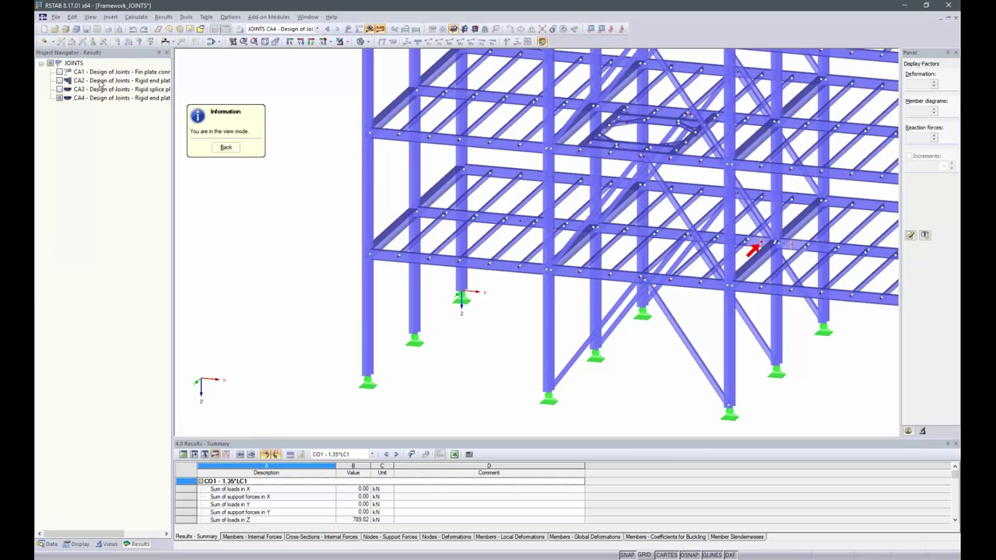
pyautogui.click(61, 72)
pyautogui.click(61, 80)
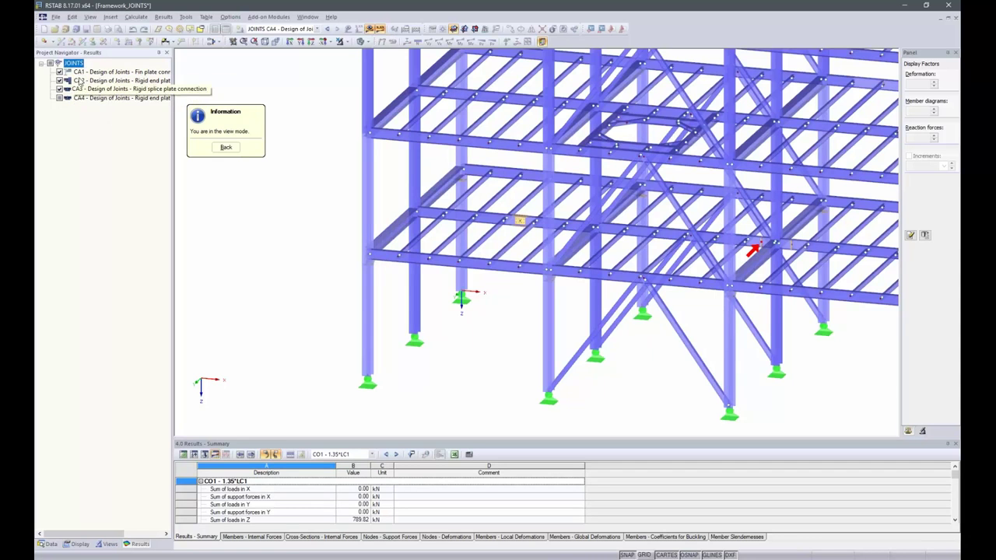
# Examine the end plate, splice plate, tapered and fin plate joints rendered on the frame from several directions.
pyautogui.scroll(-2, 247, 266)
pyautogui.scroll(5, 602, 236)
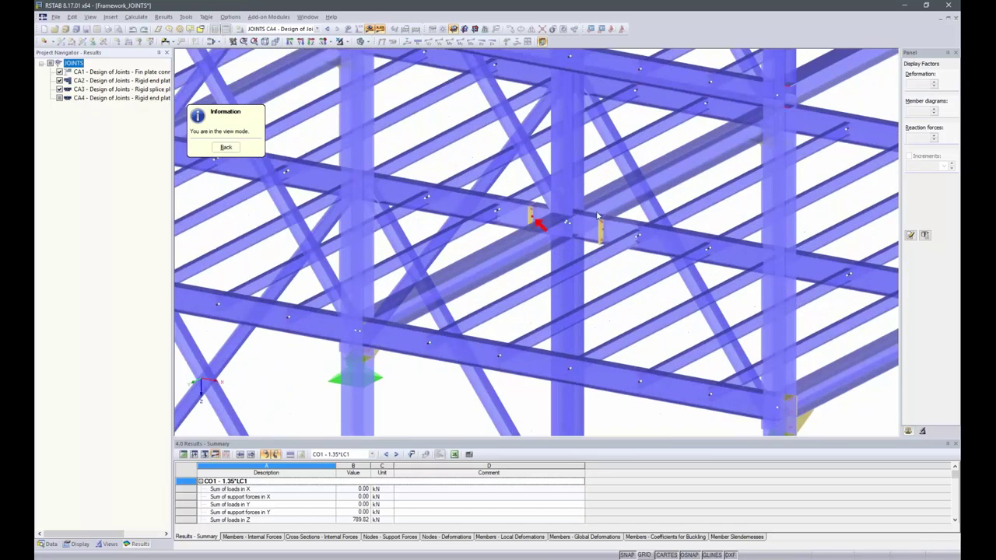
pyautogui.scroll(-5, 514, 251)
pyautogui.keyDown('ctrl'); pyautogui.moveTo(191, 344); pyautogui.dragTo(315, 325, button='middle'); pyautogui.keyUp('ctrl')
pyautogui.scroll(1, 265, 258)
pyautogui.scroll(4, 266, 258)
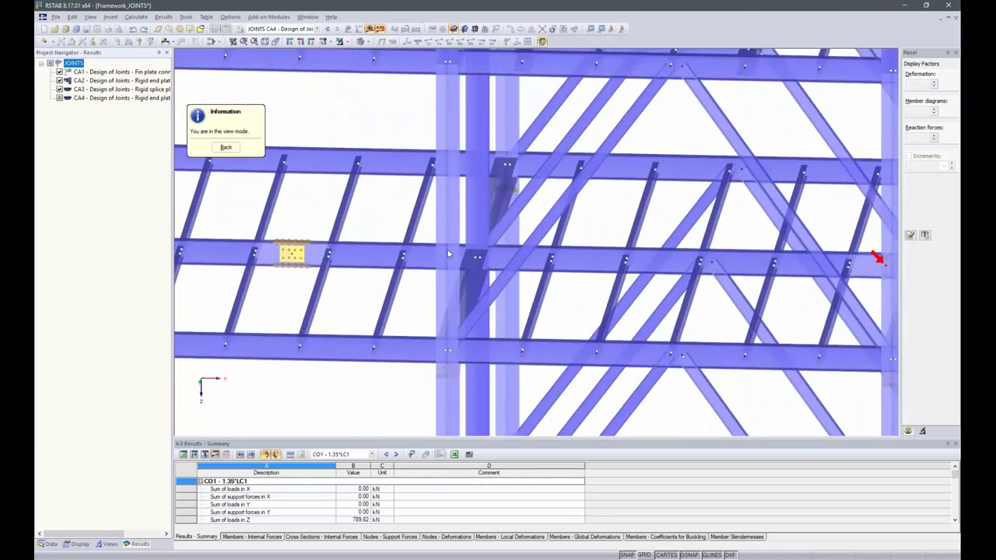
pyautogui.scroll(-4, 449, 254)
pyautogui.keyDown('ctrl'); pyautogui.moveTo(498, 339); pyautogui.dragTo(210, 264, button='middle'); pyautogui.keyUp('ctrl')
pyautogui.scroll(2, 402, 260)
pyautogui.keyDown('ctrl'); pyautogui.moveTo(402, 261); pyautogui.dragTo(426, 360, button='middle'); pyautogui.keyUp('ctrl')
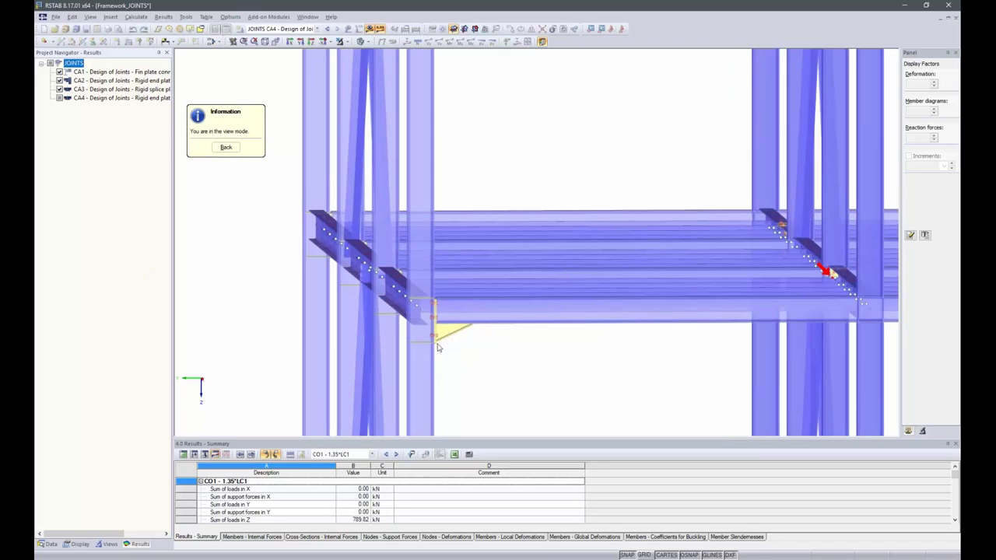
pyautogui.scroll(-4, 473, 266)
pyautogui.keyDown('ctrl'); pyautogui.moveTo(370, 209); pyautogui.dragTo(667, 268, button='middle'); pyautogui.keyUp('ctrl')
pyautogui.scroll(7, 832, 149)
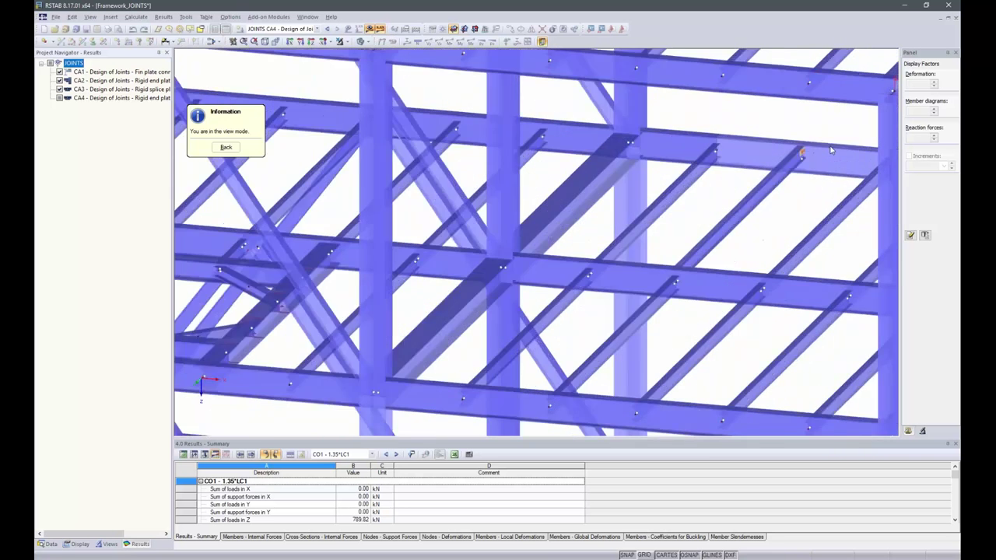
pyautogui.scroll(3, 832, 148)
pyautogui.keyDown('ctrl'); pyautogui.moveTo(828, 178); pyautogui.dragTo(811, 169, button='middle'); pyautogui.keyUp('ctrl')
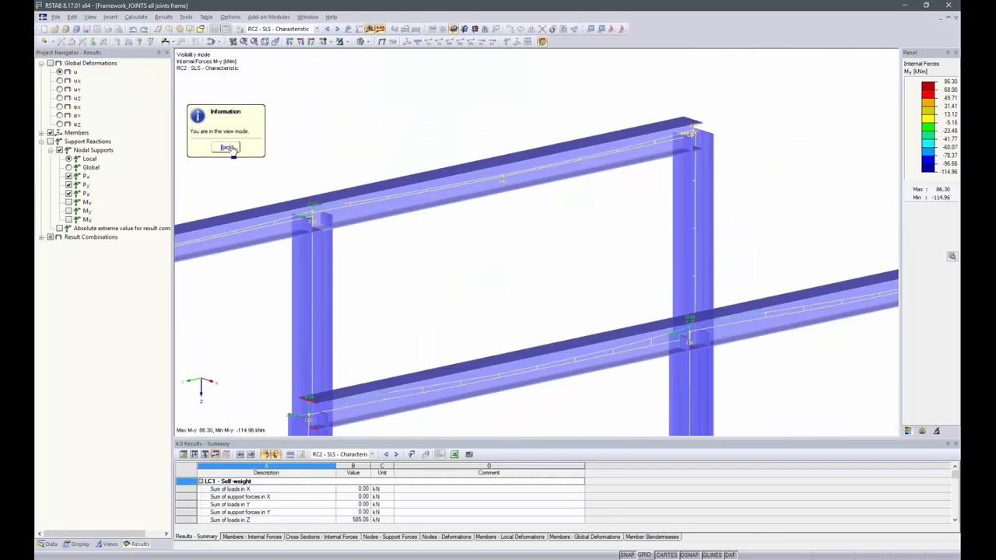
# Return to the joint graphics in the all joints frame model and turn on the display of all design cases CA1 to CA9.
pyautogui.click(228, 148)
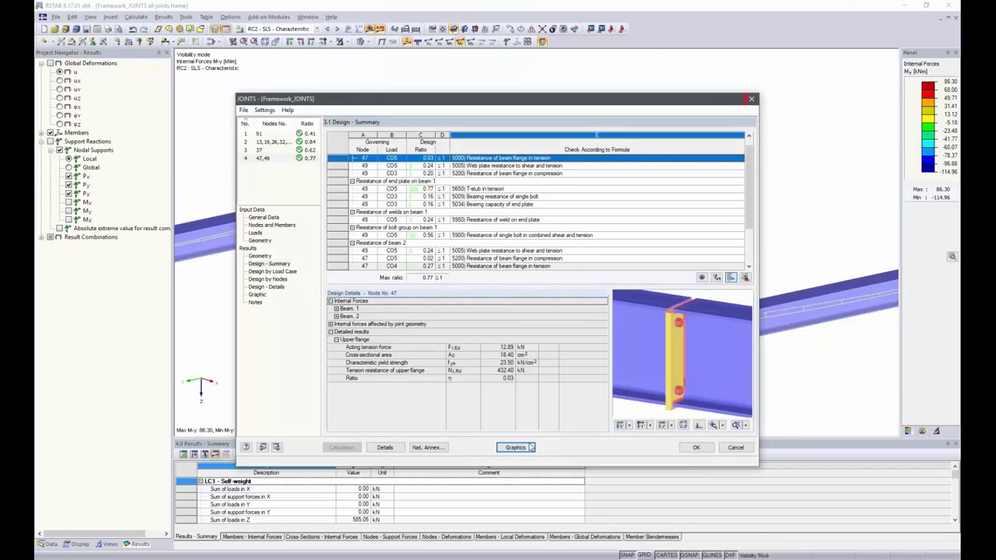
pyautogui.click(515, 448)
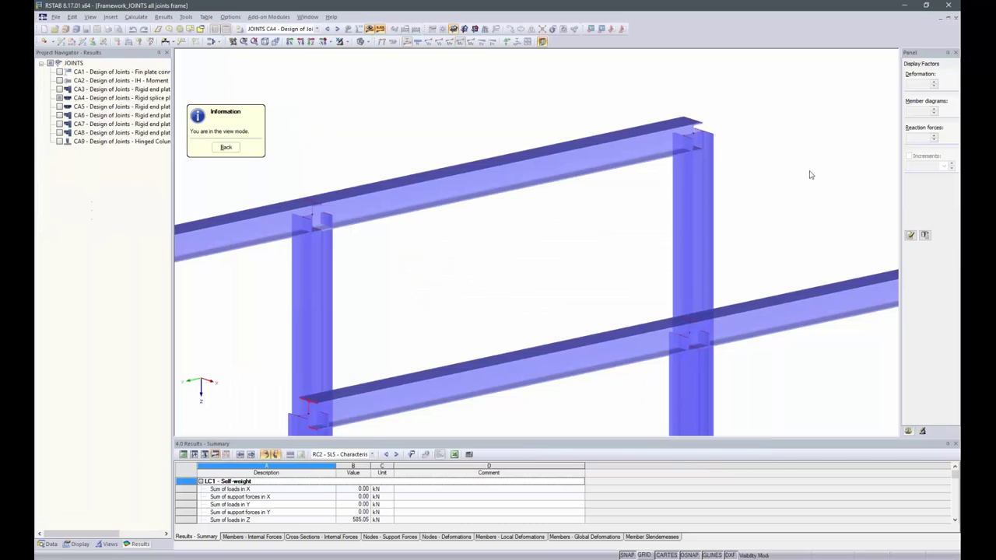
pyautogui.click(59, 71)
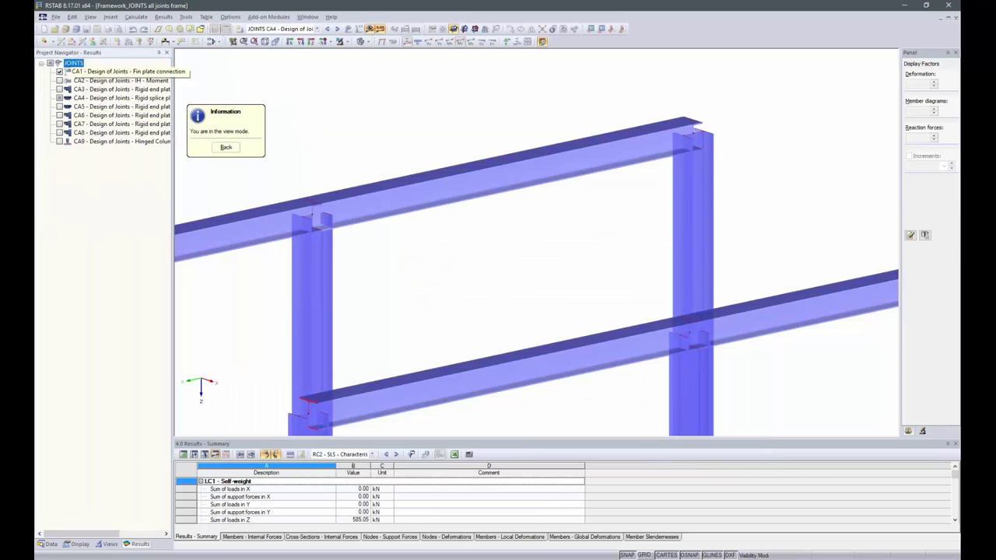
pyautogui.click(60, 80)
pyautogui.click(60, 89)
pyautogui.click(60, 98)
pyautogui.click(60, 107)
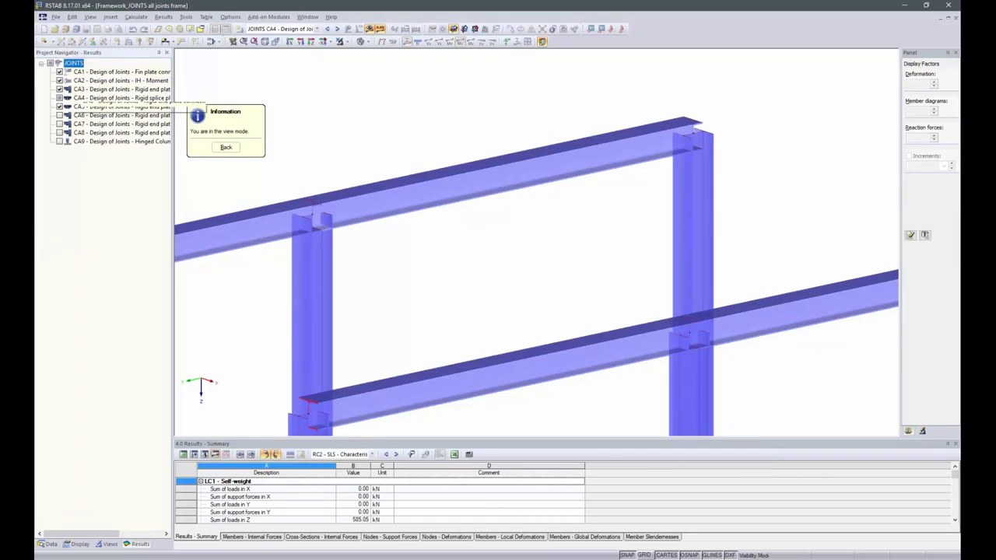
pyautogui.click(60, 115)
pyautogui.click(60, 124)
pyautogui.click(60, 132)
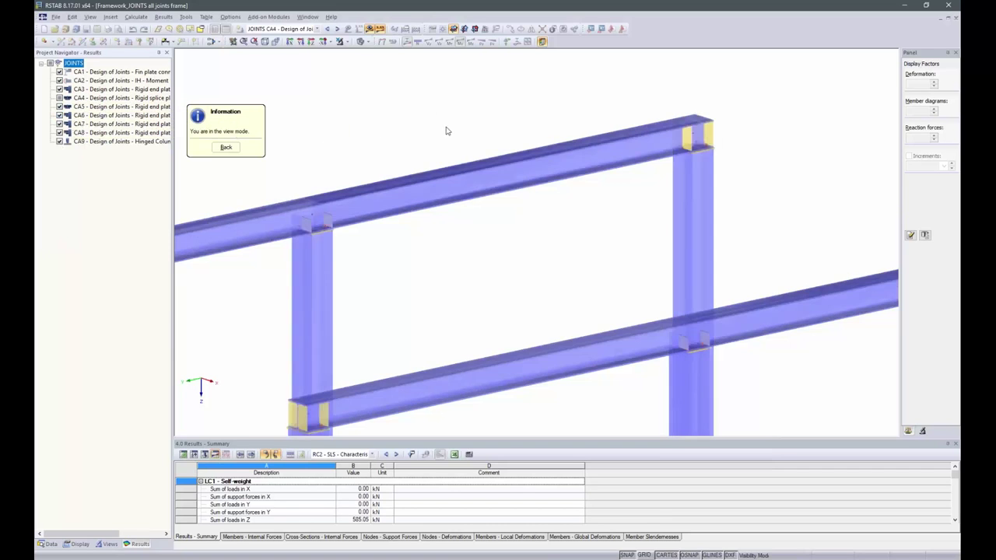
# Examine the column base joints with their anchors and foundation blocks in the frame model.
pyautogui.scroll(-20, 436, 126)
pyautogui.scroll(-1, 392, 156)
pyautogui.scroll(4, 397, 157)
pyautogui.scroll(2, 438, 158)
pyautogui.keyDown('ctrl'); pyautogui.moveTo(543, 239); pyautogui.dragTo(514, 350, button='middle'); pyautogui.keyUp('ctrl')
pyautogui.scroll(3, 517, 343)
pyautogui.scroll(-4, 521, 338)
pyautogui.scroll(6, 536, 366)
pyautogui.scroll(3, 476, 346)
pyautogui.scroll(3, 476, 347)
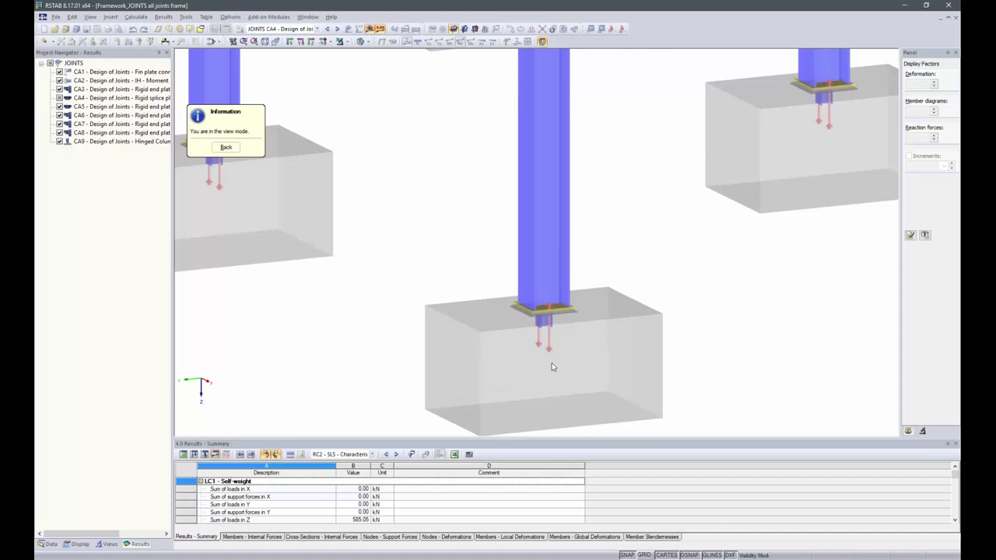
# Examine the tapered beam-to-column joints along the frames and the corner joints at the roof level.
pyautogui.scroll(-4, 402, 326)
pyautogui.scroll(-2, 406, 321)
pyautogui.keyDown('ctrl'); pyautogui.moveTo(489, 200); pyautogui.dragTo(330, 170, button='middle'); pyautogui.keyUp('ctrl')
pyautogui.scroll(-1, 371, 186)
pyautogui.scroll(7, 371, 186)
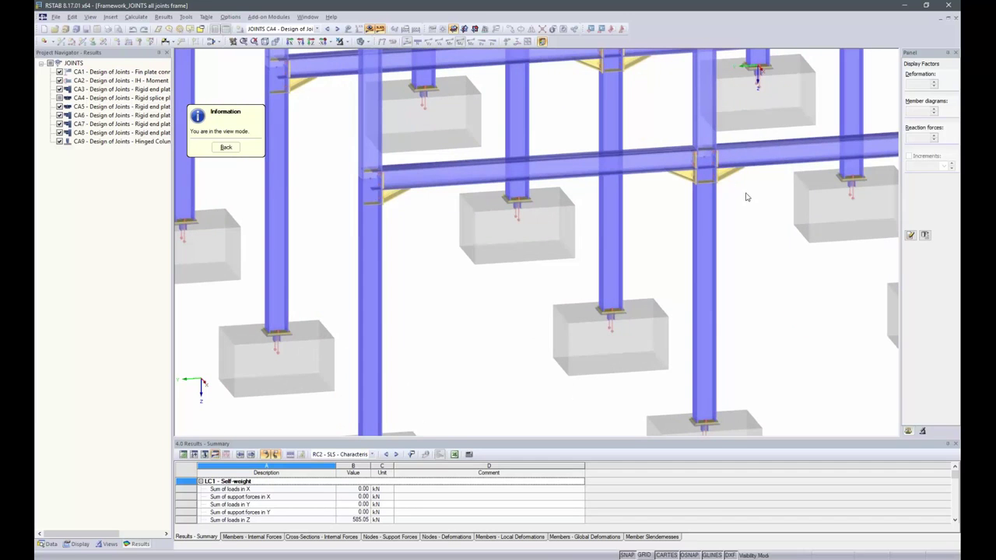
pyautogui.scroll(-3, 686, 232)
pyautogui.scroll(-2, 682, 229)
pyautogui.keyDown('ctrl'); pyautogui.moveTo(669, 222); pyautogui.dragTo(508, 104, button='middle'); pyautogui.keyUp('ctrl')
pyautogui.scroll(2, 508, 104)
pyautogui.scroll(3, 508, 104)
pyautogui.scroll(-3, 375, 182)
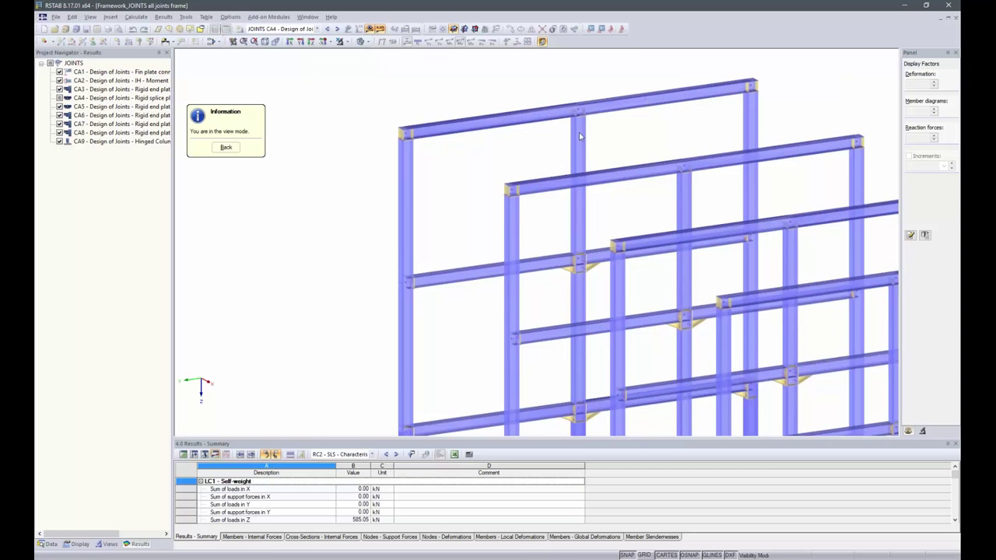
pyautogui.scroll(1, 392, 135)
pyautogui.scroll(3, 392, 135)
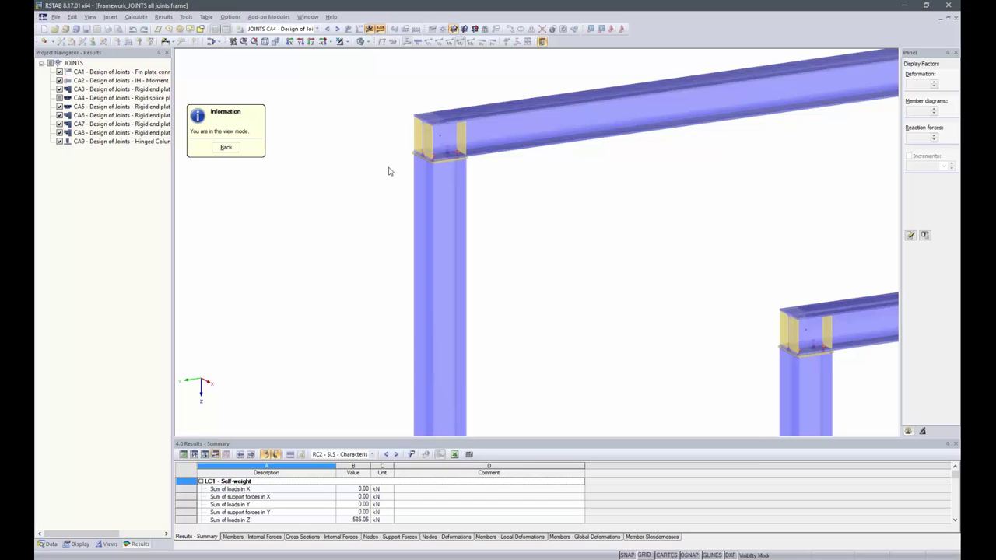
# Leave the graphic view, close the first model's JOINTS module, and open JOINTS for the all joints frame model.
pyautogui.click(226, 147)
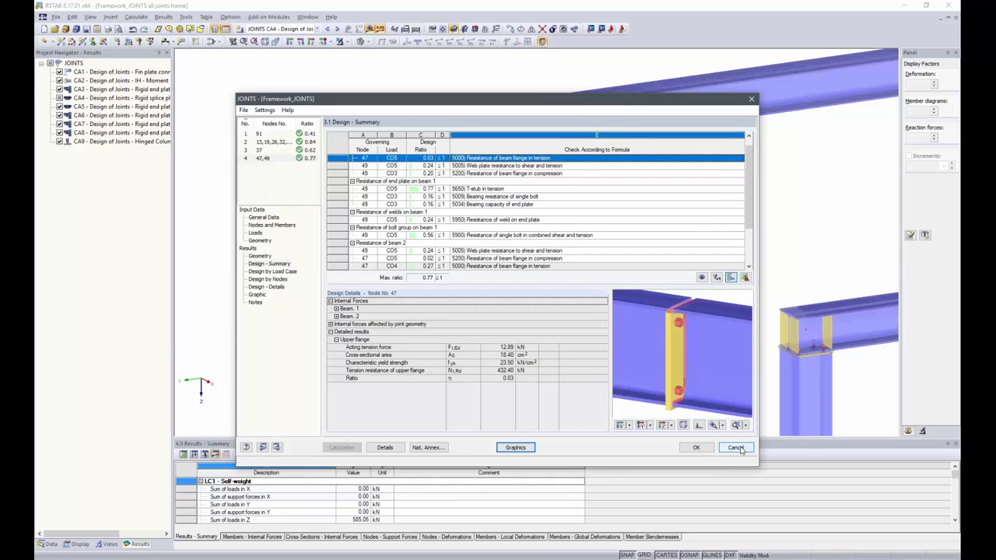
pyautogui.click(696, 448)
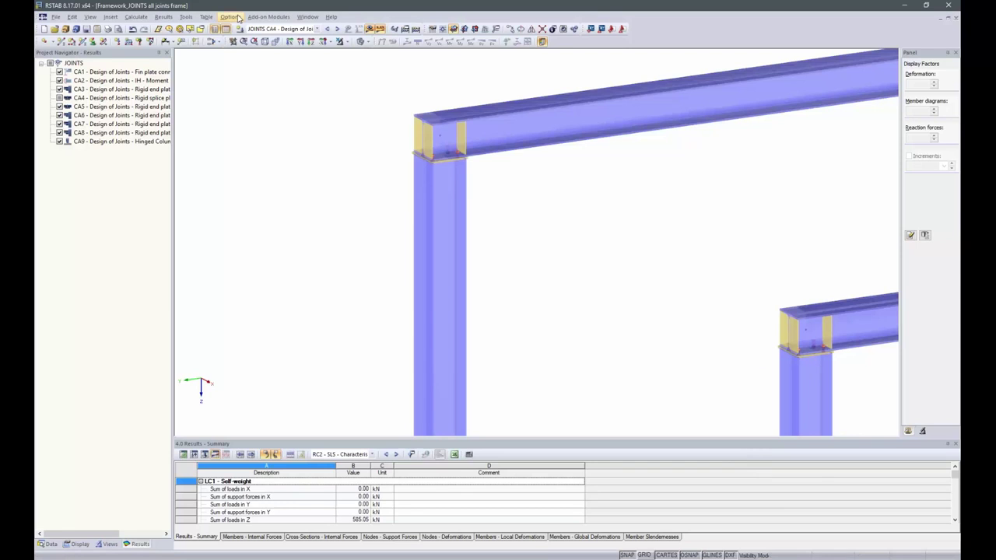
pyautogui.click(278, 18)
pyautogui.click(279, 28)
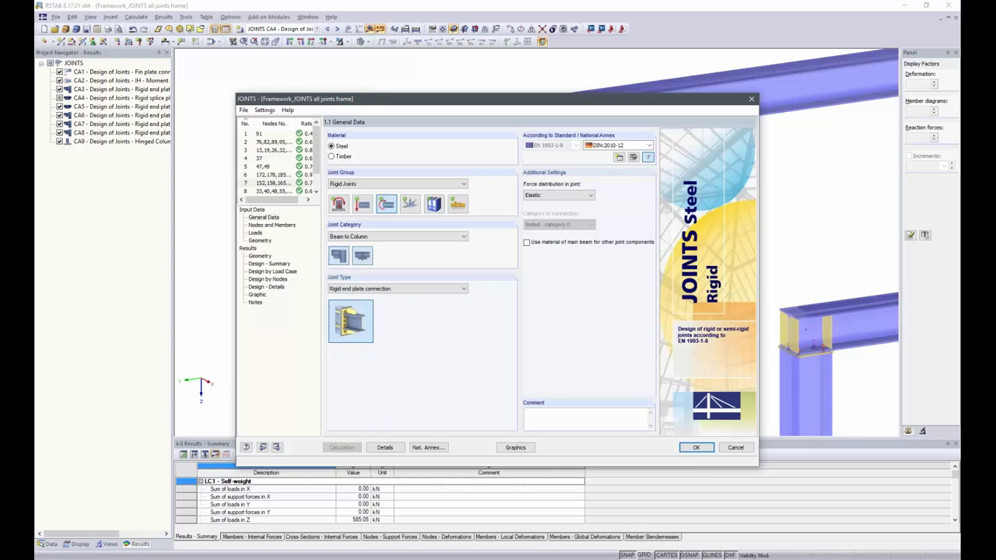
# Open the nodes and members settings of design case 7, the rigid beam-to-column end plate connection.
pyautogui.click(266, 218)
pyautogui.click(253, 184)
pyautogui.click(262, 220)
pyautogui.click(269, 225)
pyautogui.click(271, 225)
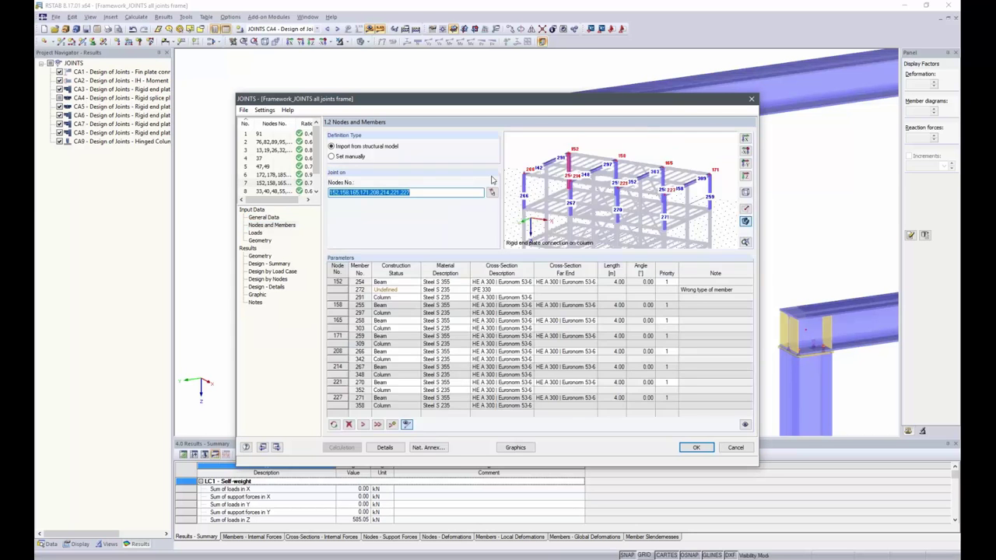
# Examine which members at roof corner node 152 are assigned as beam and column in the joint definition.
pyautogui.moveTo(581, 153); pyautogui.dragTo(558, 197)
pyautogui.scroll(5, 557, 197)
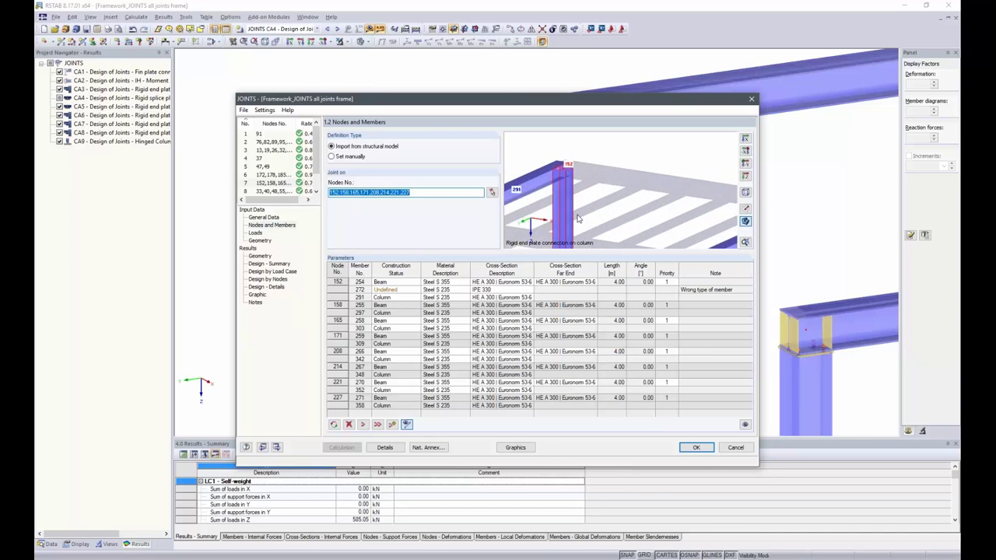
pyautogui.moveTo(539, 210); pyautogui.dragTo(592, 201)
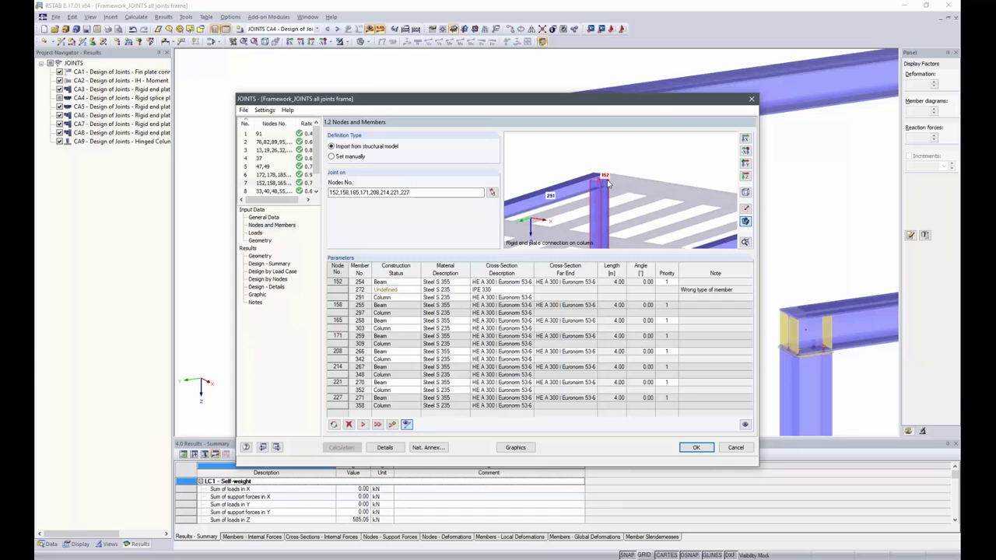
pyautogui.click(395, 282)
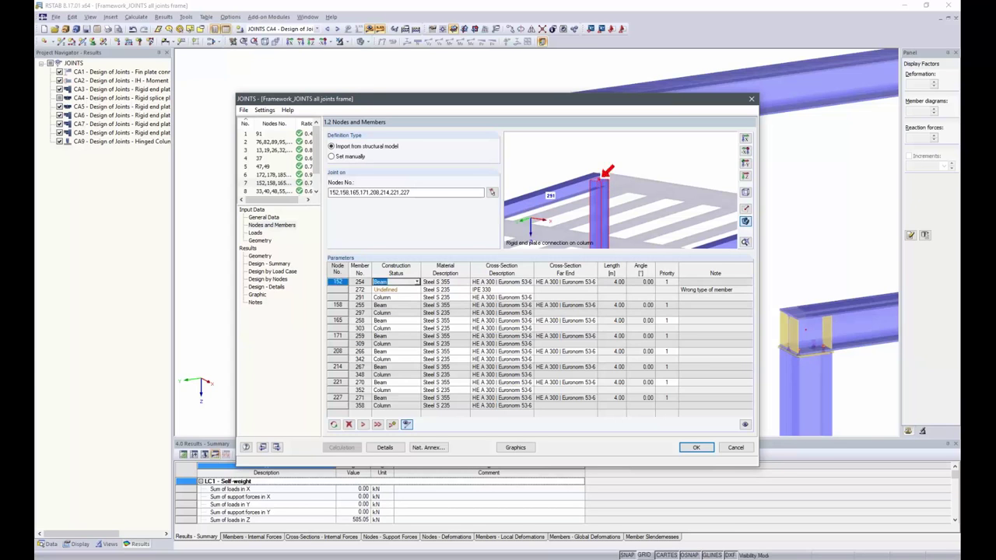
pyautogui.scroll(-4, 615, 186)
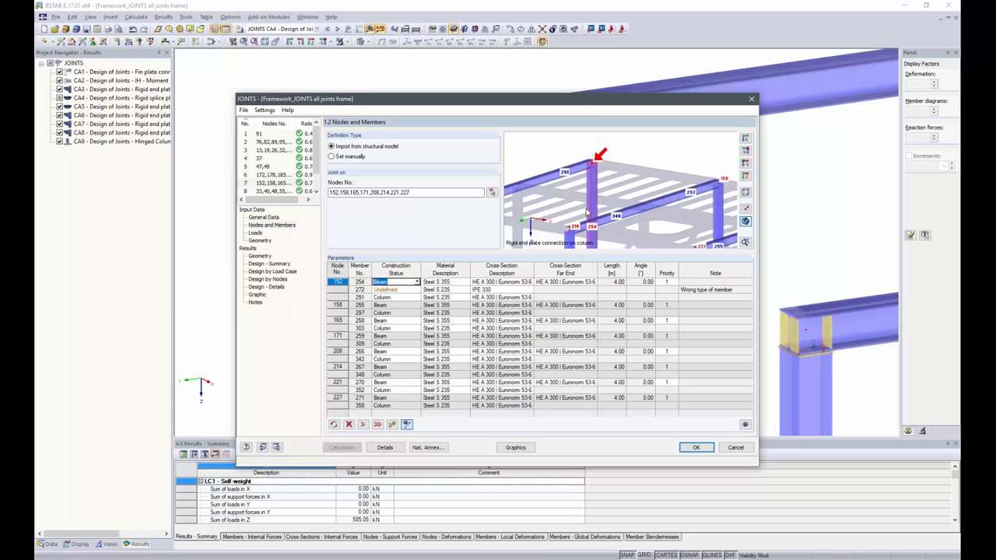
pyautogui.click(395, 297)
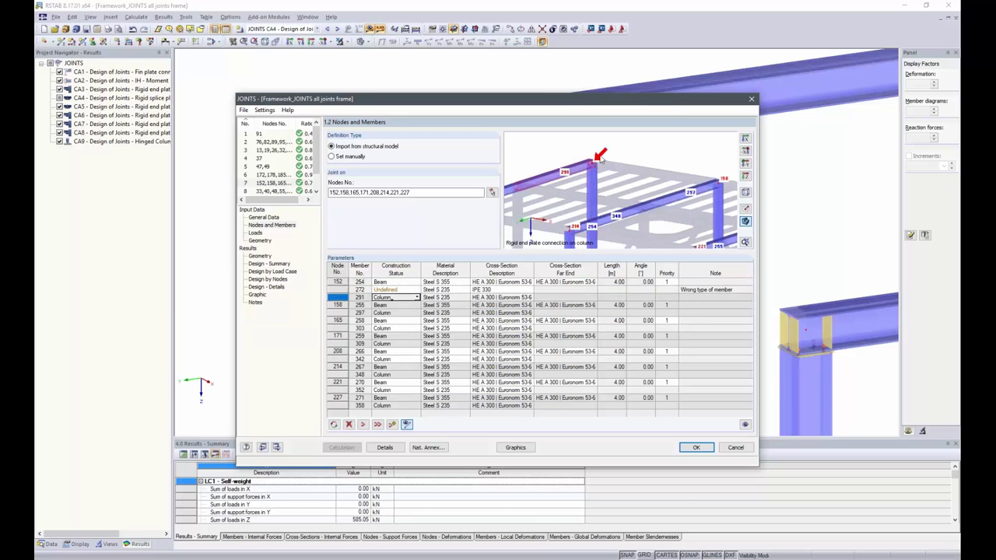
# Accept and close the JOINTS module, and bring the complete frame structure with all its joints into view.
pyautogui.scroll(-1, 556, 158)
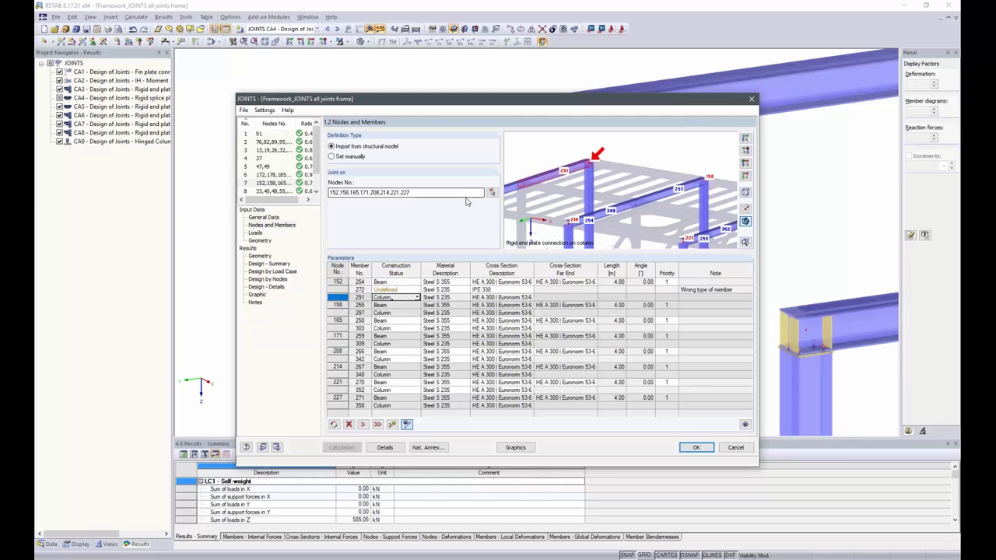
pyautogui.click(696, 447)
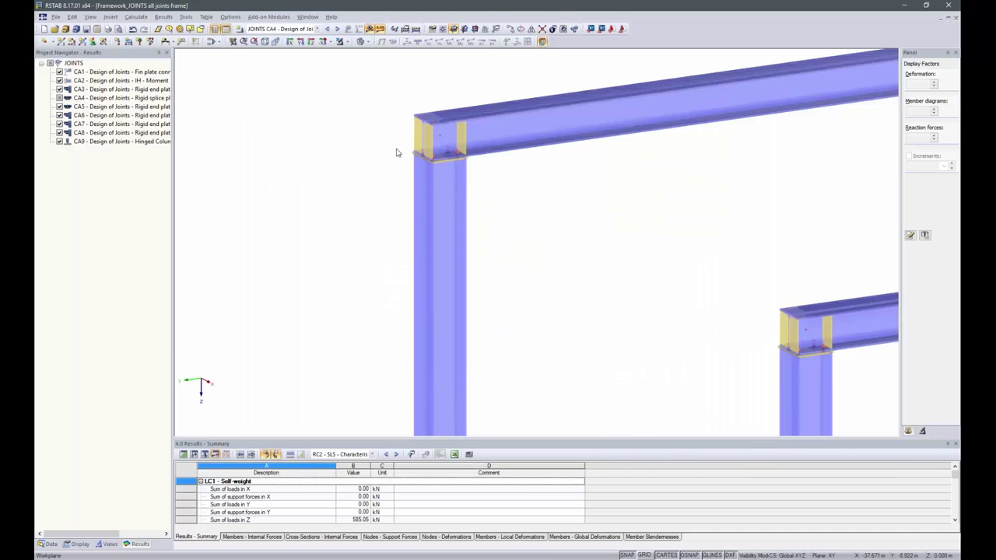
pyautogui.scroll(-4, 395, 153)
pyautogui.scroll(-2, 370, 167)
pyautogui.keyDown('ctrl'); pyautogui.moveTo(371, 167); pyautogui.dragTo(517, 135, button='middle'); pyautogui.keyUp('ctrl')
pyautogui.scroll(-4, 500, 152)
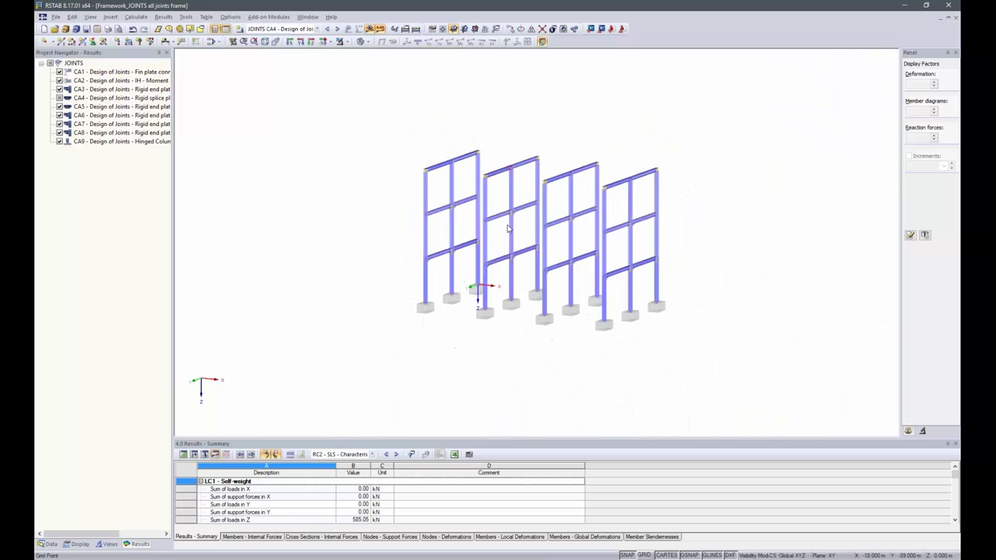
pyautogui.scroll(2, 512, 225)
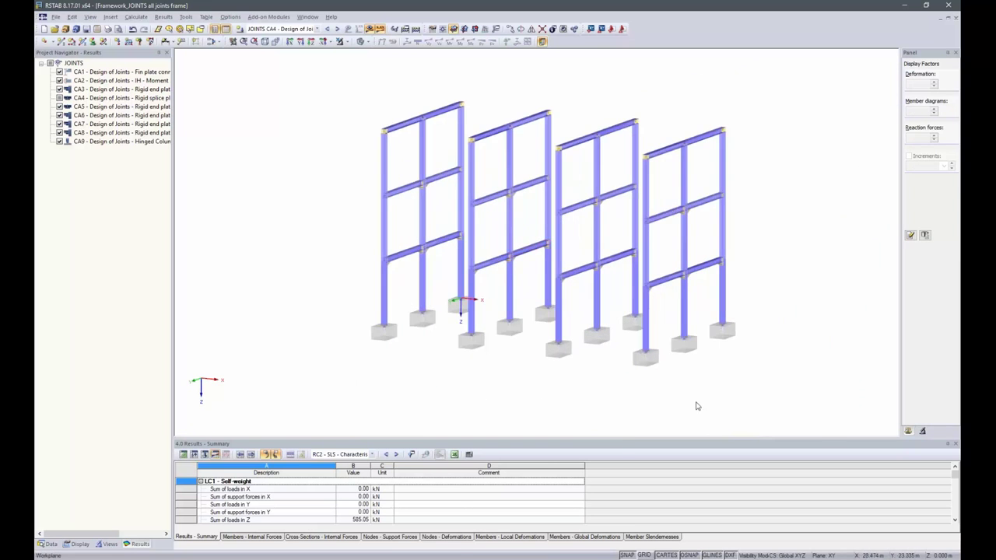
# Switch to the Chrome browser window to show the Dlubal website's home page.
pyautogui.moveTo(400, 559)
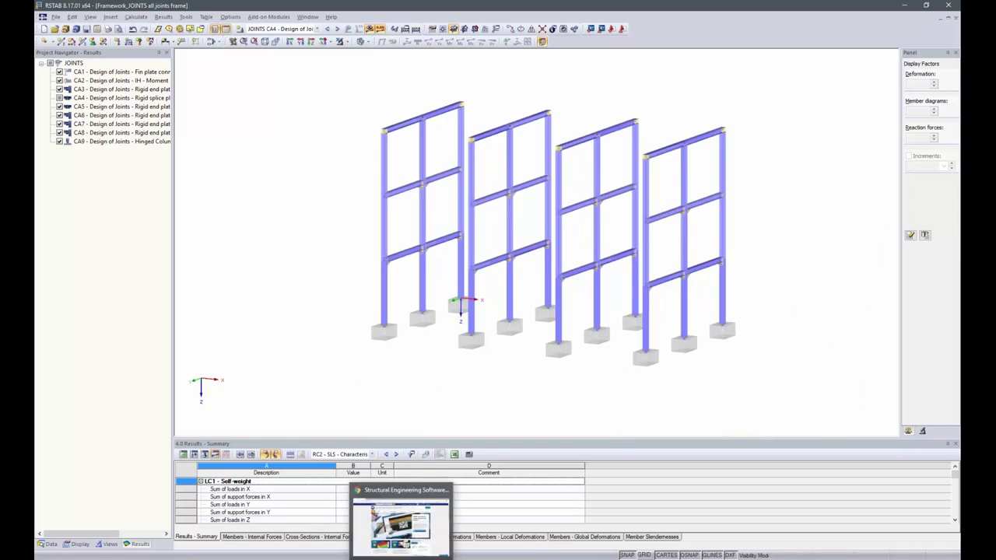
pyautogui.click(401, 525)
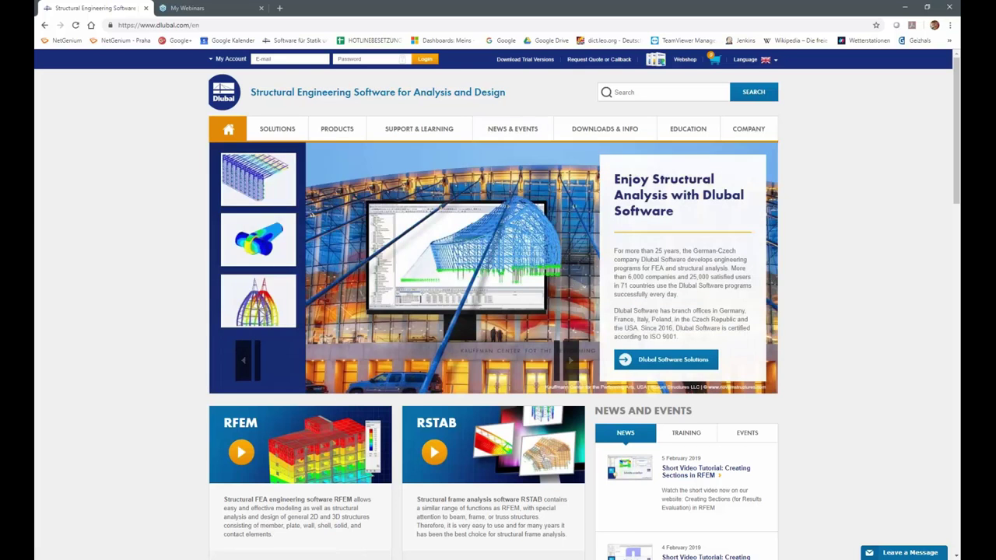
# Switch to the running PowerPoint slide show and advance to the closing thank-you slide.
pyautogui.click(708, 559)
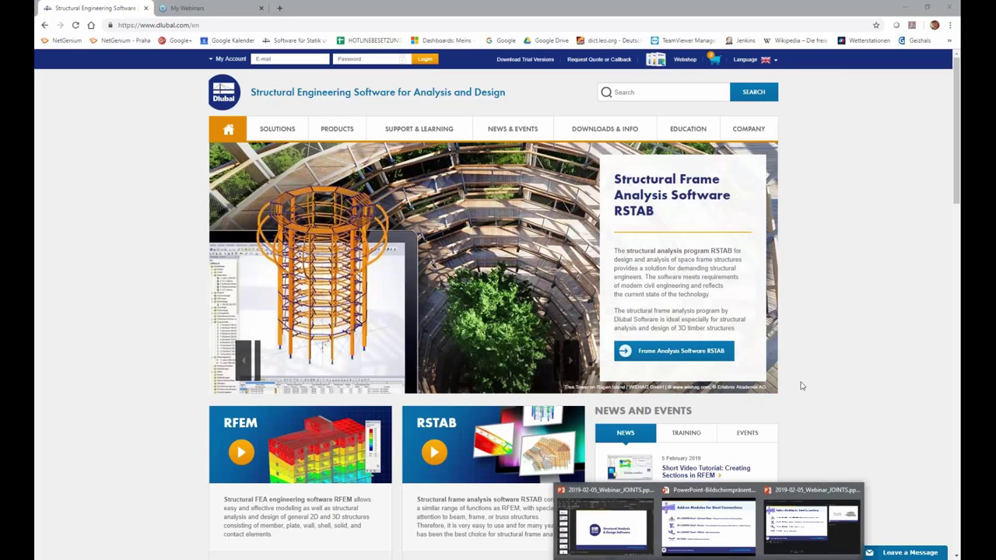
pyautogui.click(717, 535)
pyautogui.press('Right')
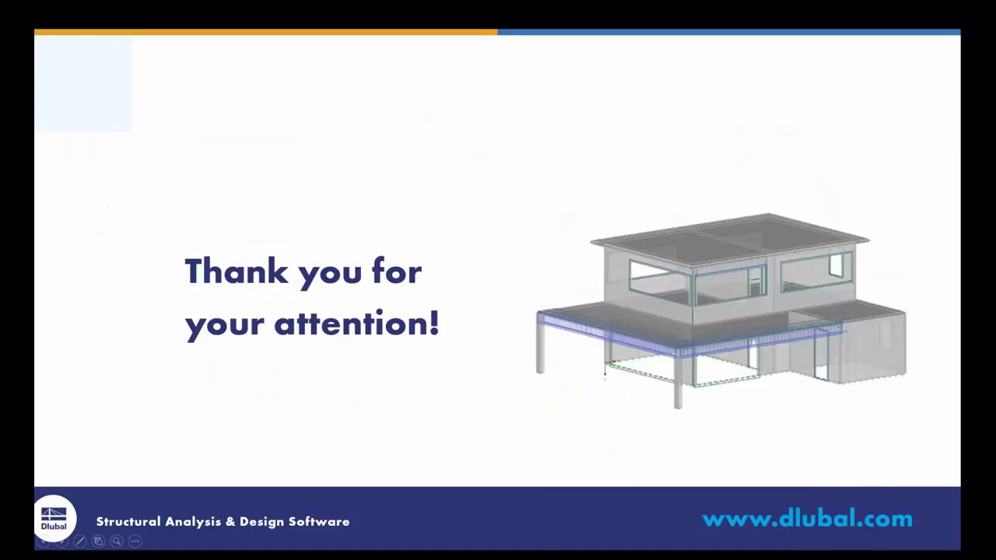